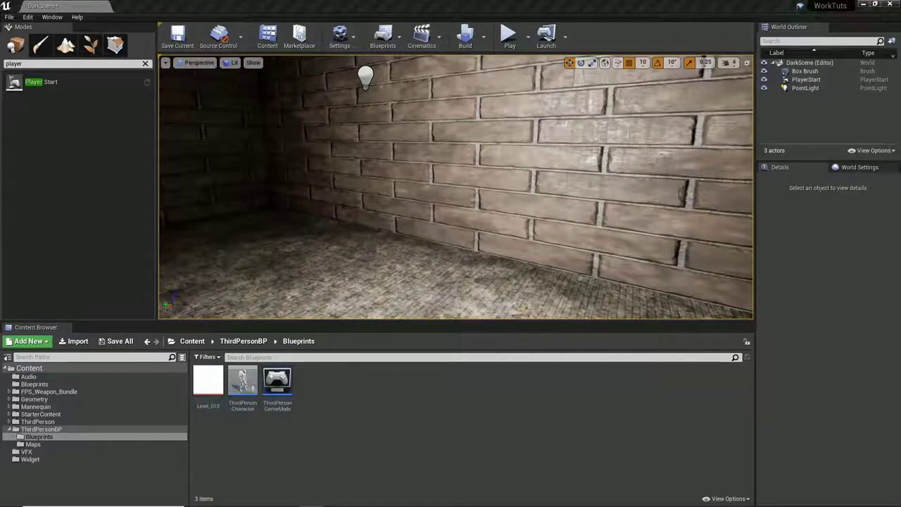
Clear the actor class search and play-test the dark level by running the character through the room, stopping play at the end
{"action": "left_click", "coordinate": [145, 64]}
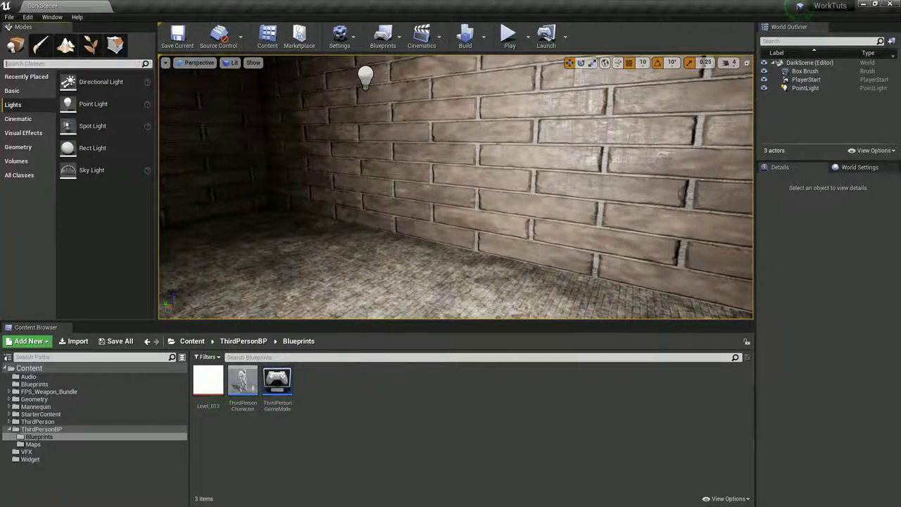
{"action": "right_click_drag", "start_coordinate": [497, 219], "coordinate": [574, 231]}
{"action": "left_click", "coordinate": [510, 41]}
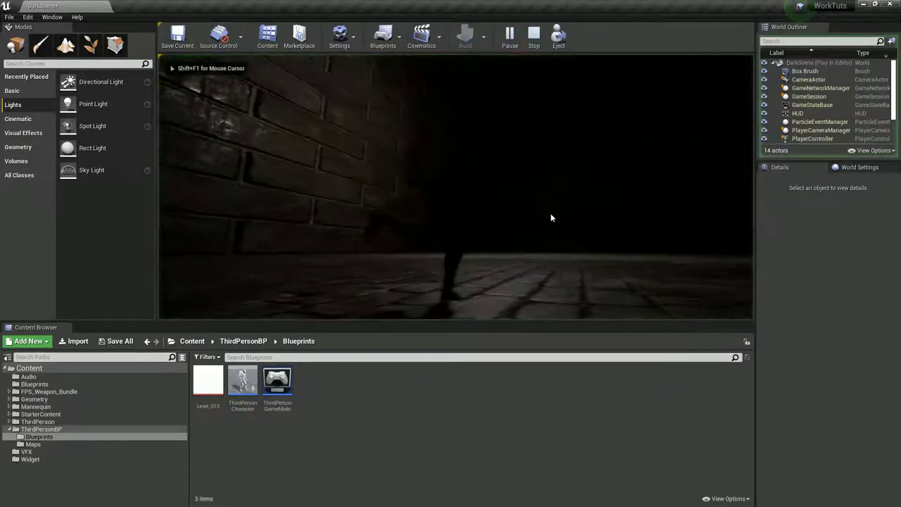
{"action": "key", "text": "w"}
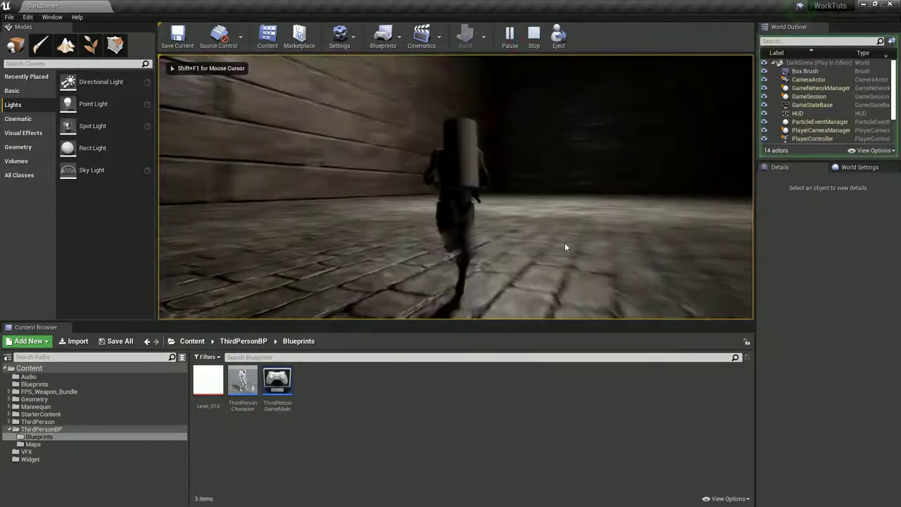
{"action": "key", "text": "Escape"}
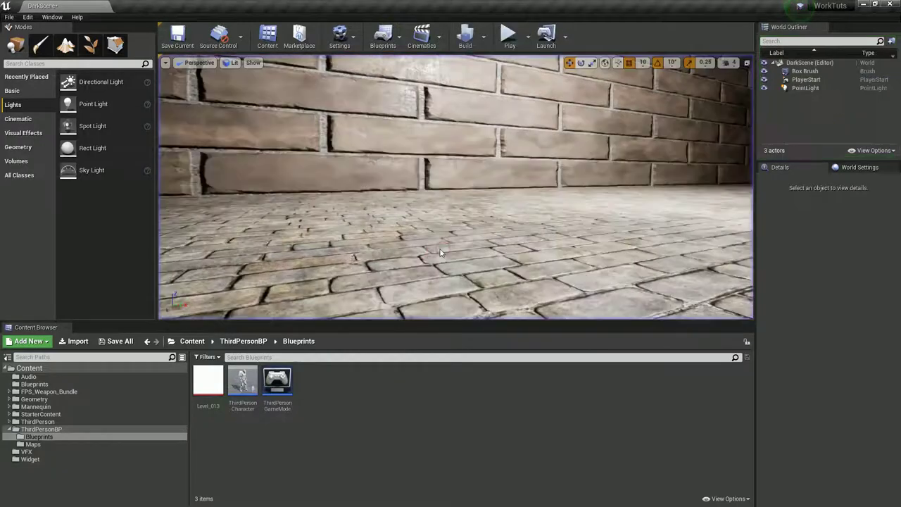
Open the ThirdPersonCharacter blueprint and the Level_013 texture, and bring up the character's component viewport
{"action": "left_click", "coordinate": [243, 384]}
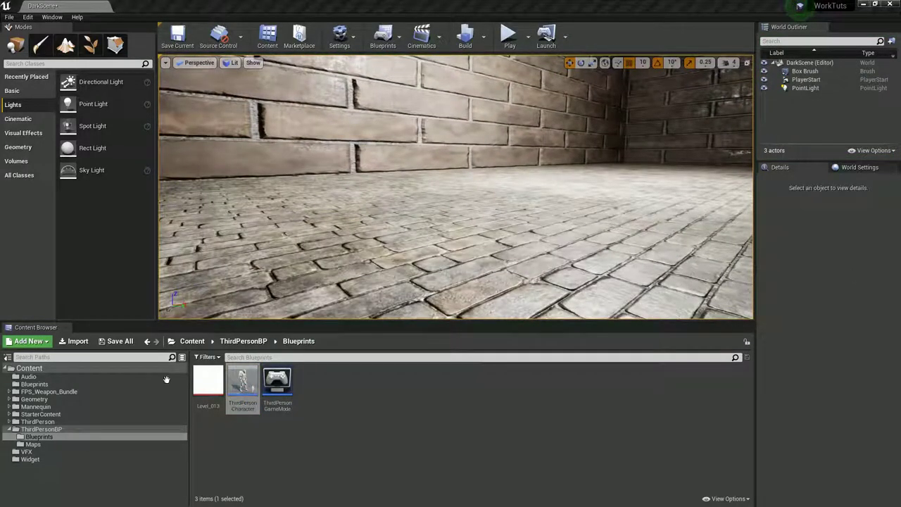
{"action": "double_click", "coordinate": [209, 384]}
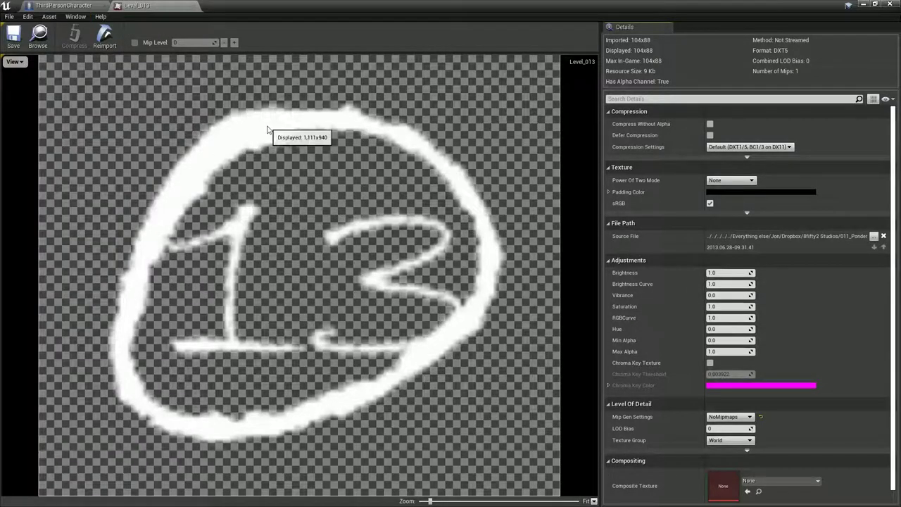
{"action": "left_click", "coordinate": [63, 5]}
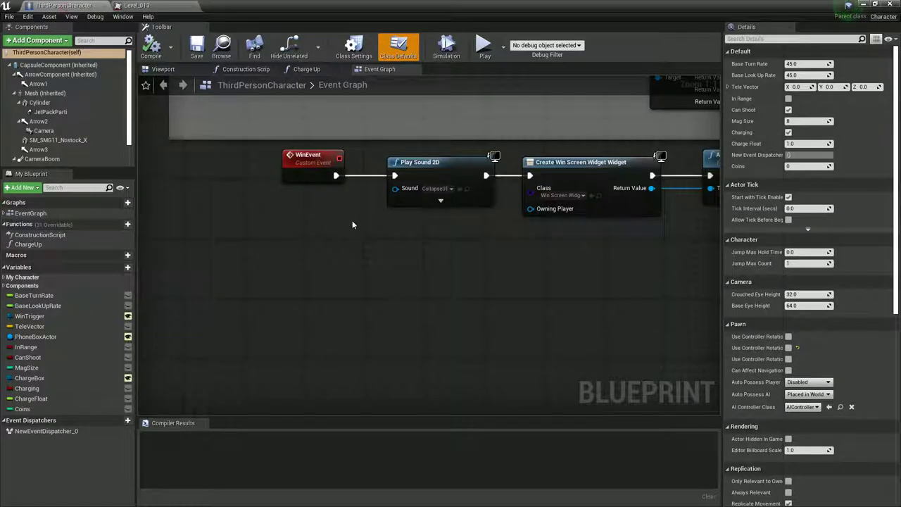
{"action": "left_click", "coordinate": [154, 68]}
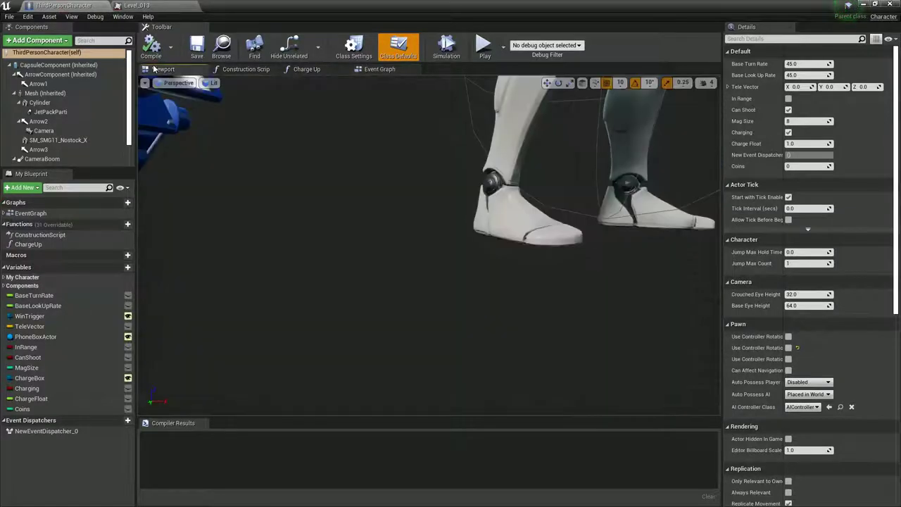
Add a Spot Light component to the character and parent it to the SM_SMG11_Nostock_X gun mesh
{"action": "right_click_drag", "start_coordinate": [330, 131], "coordinate": [366, 174]}
{"action": "scroll", "coordinate": [371, 170], "scroll_direction": "down", "scroll_amount": 5}
{"action": "scroll", "coordinate": [376, 132], "scroll_direction": "up", "scroll_amount": 3}
{"action": "scroll", "coordinate": [366, 174], "scroll_direction": "down", "scroll_amount": 4}
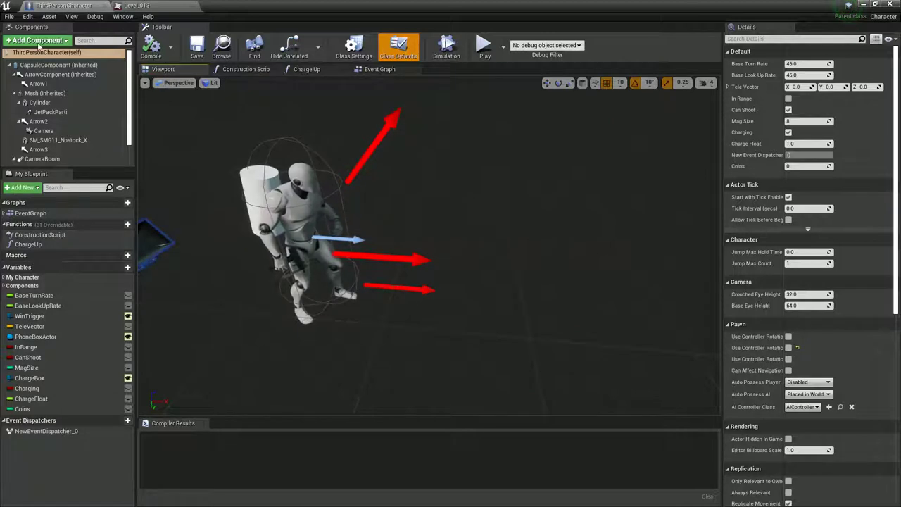
{"action": "left_click", "coordinate": [37, 40]}
{"action": "type", "text": "light"}
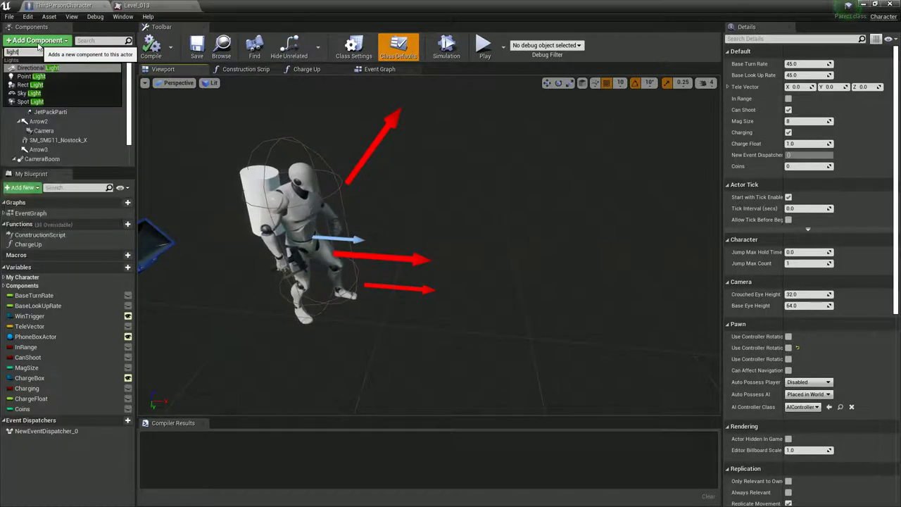
{"action": "left_click", "coordinate": [29, 102]}
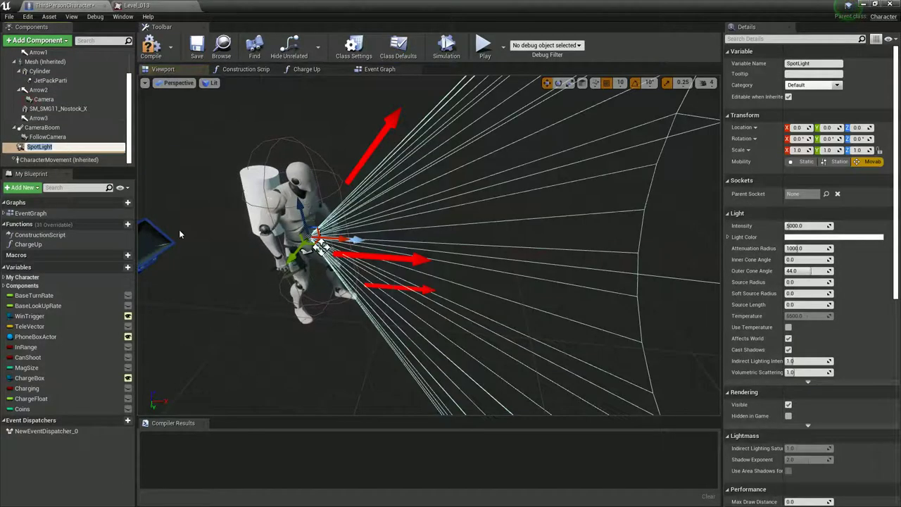
{"action": "left_click", "coordinate": [35, 147]}
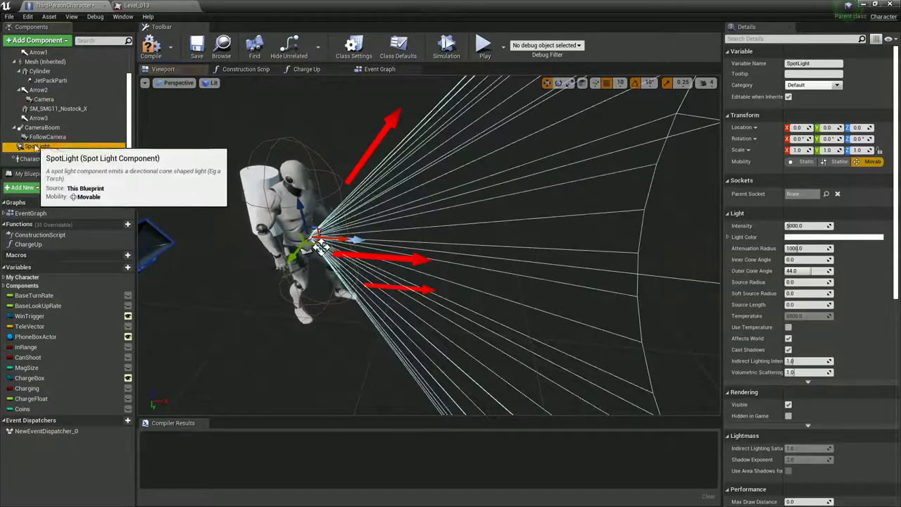
{"action": "left_click_drag", "start_coordinate": [35, 146], "coordinate": [45, 110]}
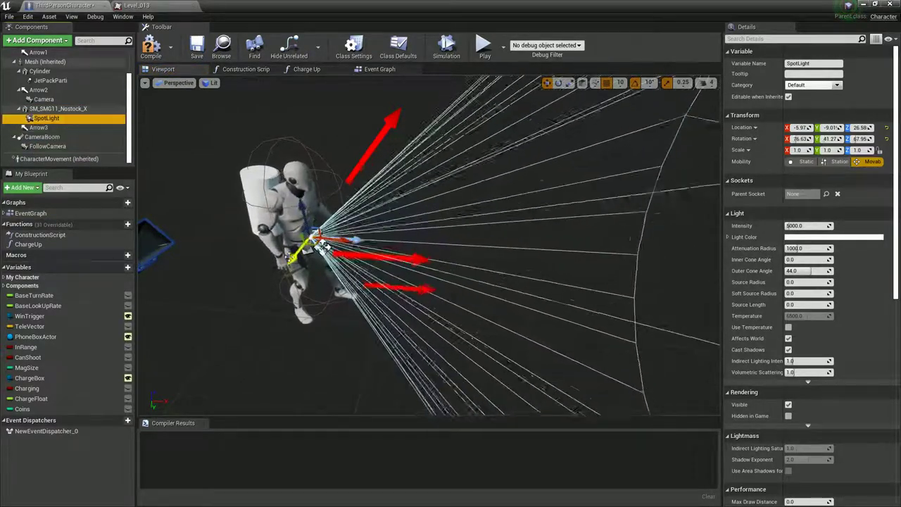
Move the spotlight to the gun, at about X 0.46, Y 25.36, Z 17.83, and rotate it
{"action": "scroll", "coordinate": [286, 232], "scroll_direction": "up", "scroll_amount": 5}
{"action": "scroll", "coordinate": [286, 233], "scroll_direction": "down", "scroll_amount": 5}
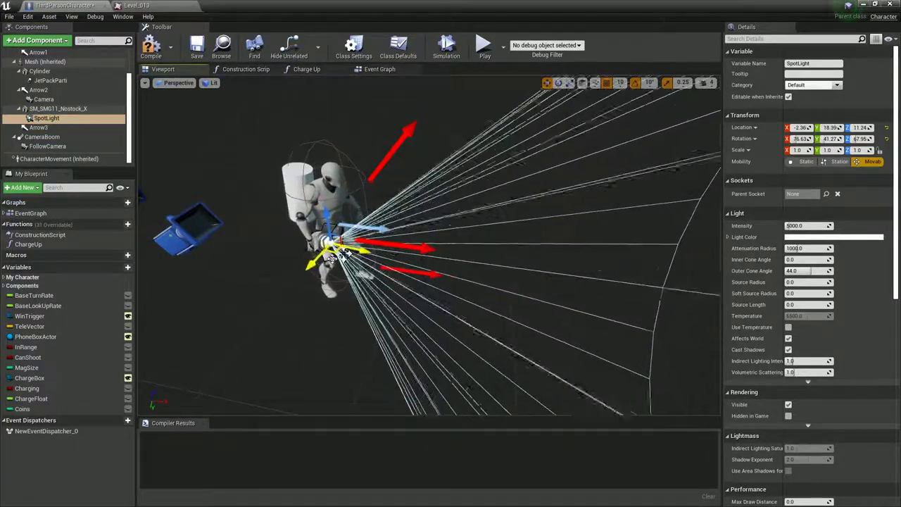
{"action": "left_click_drag", "start_coordinate": [342, 246], "coordinate": [321, 238]}
{"action": "key", "text": "e"}
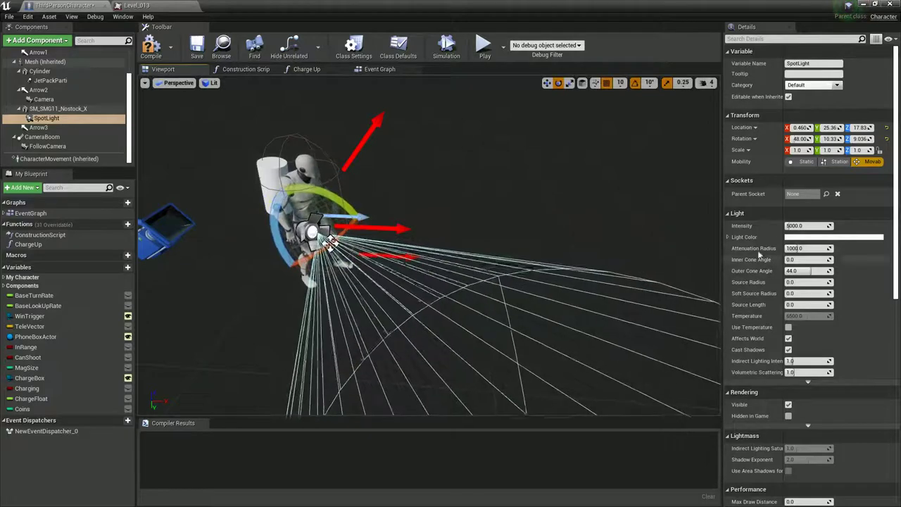
Set the spotlight's intensity to 1000 and attenuation radius to 16384, and compile the blueprint
{"action": "left_click_drag", "start_coordinate": [797, 230], "coordinate": [803, 230]}
{"action": "type", "text": "1000"}
{"action": "key", "text": "Return"}
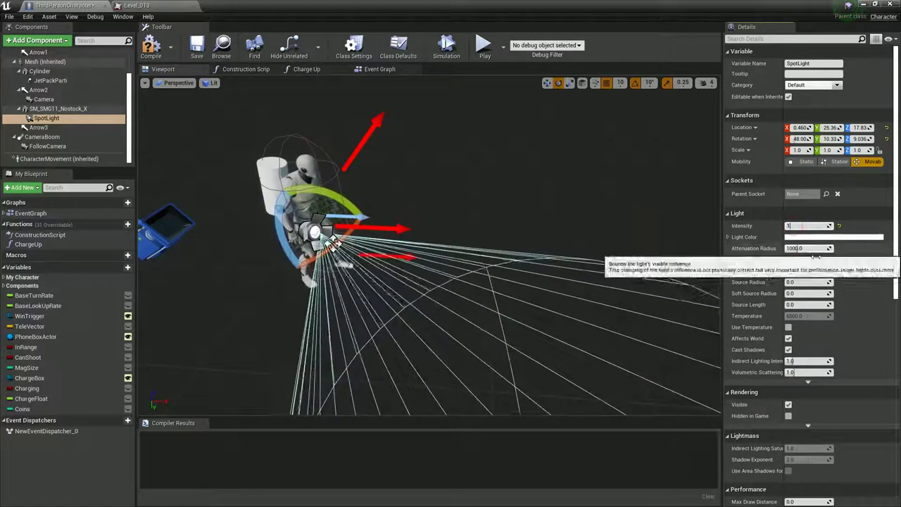
{"action": "left_click_drag", "start_coordinate": [796, 248], "coordinate": [825, 250]}
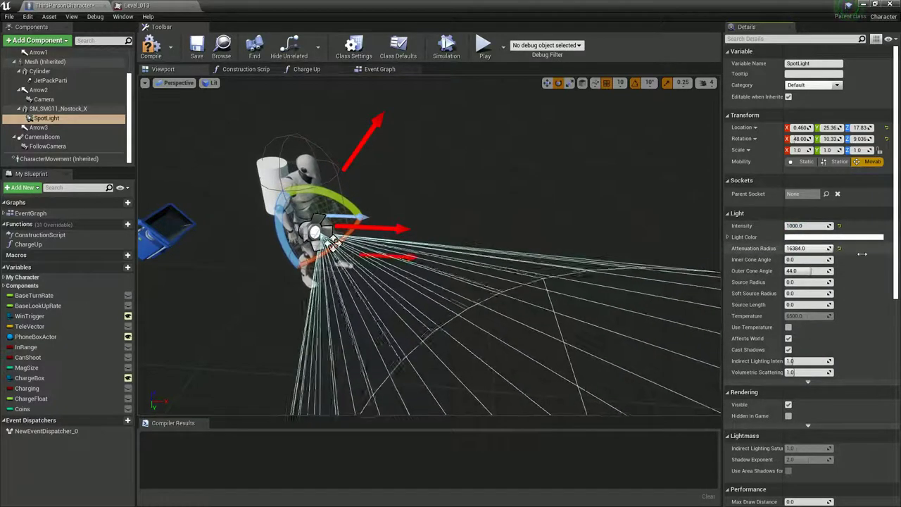
{"action": "left_click", "coordinate": [152, 47]}
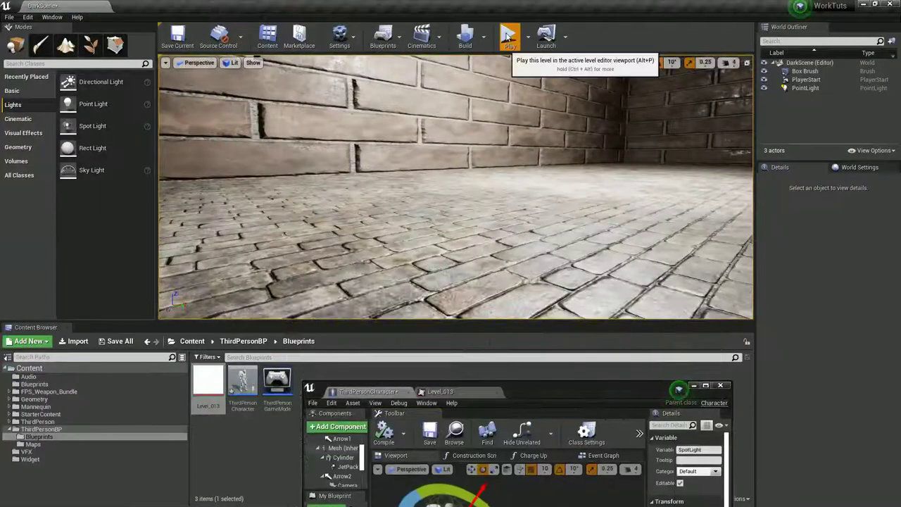
Play-test the level to check the spotlight while moving and shooting, stopping play at the end
{"action": "left_click", "coordinate": [508, 37]}
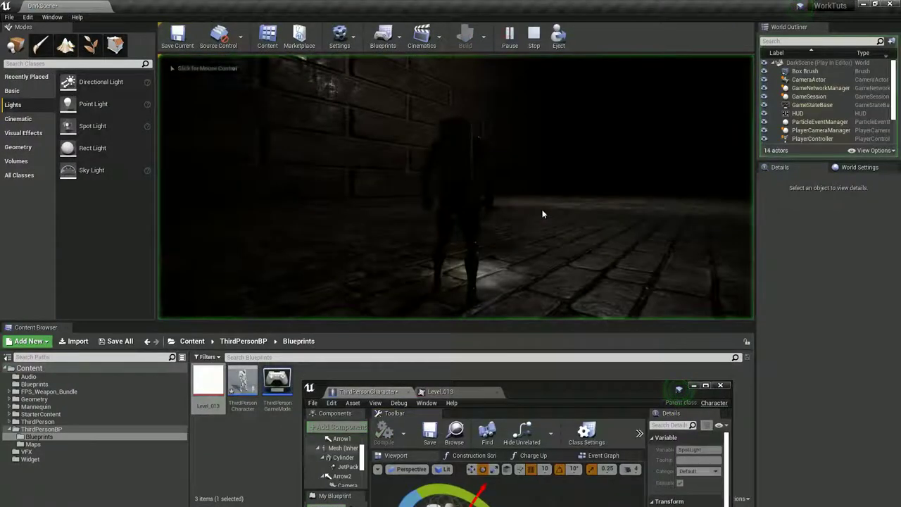
{"action": "key", "text": "w"}
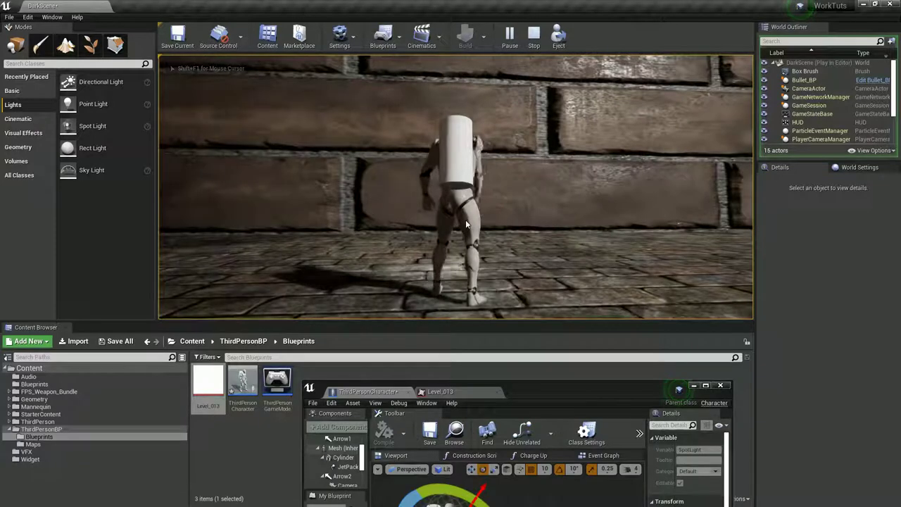
{"action": "left_click", "coordinate": [465, 224]}
{"action": "key", "text": "d"}
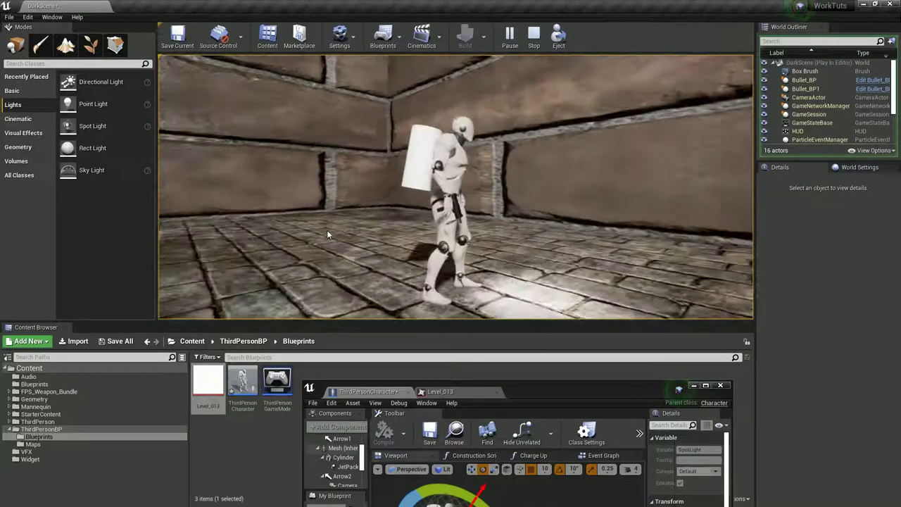
{"action": "key", "text": "Escape"}
Return to the character blueprint and rotate the spotlight so its cone points straight ahead of the character
{"action": "double_click", "coordinate": [535, 391]}
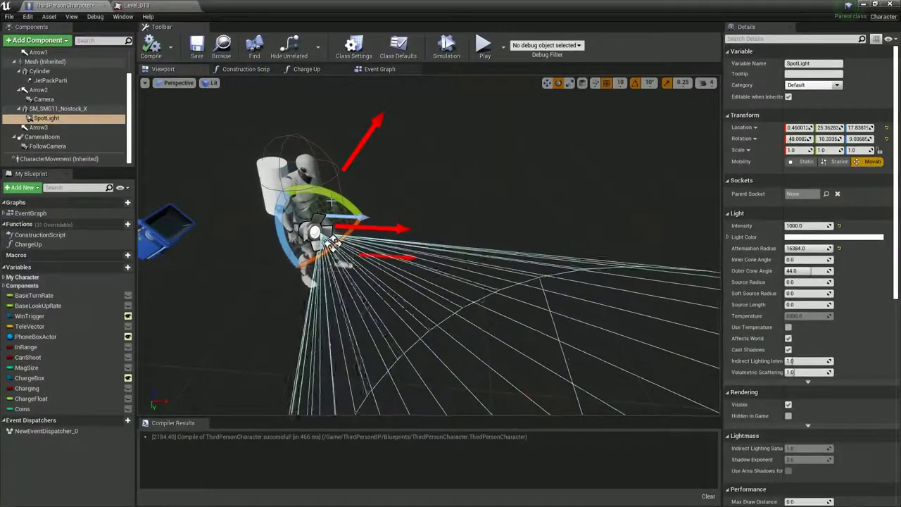
{"action": "left_click_drag", "start_coordinate": [342, 196], "coordinate": [227, 161]}
{"action": "left_click_drag", "start_coordinate": [386, 246], "coordinate": [492, 232], "text": "alt"}
{"action": "right_click_drag", "start_coordinate": [493, 232], "coordinate": [403, 240]}
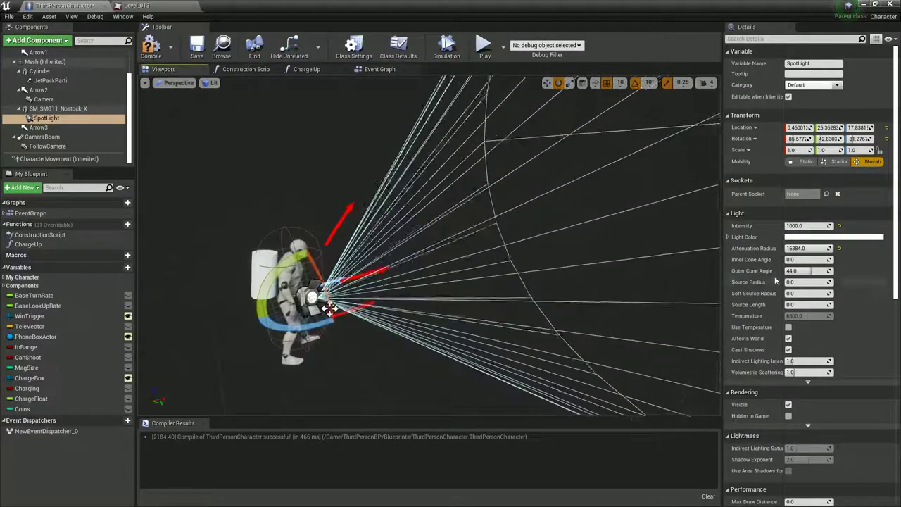
Reduce the spotlight's attenuation radius to about 3091 and set its source length to 2
{"action": "mouse_move", "coordinate": [806, 248]}
{"action": "left_mouse_down"}
{"action": "mouse_move", "coordinate": [749, 245]}
{"action": "mouse_move", "coordinate": [807, 248]}
{"action": "left_mouse_up"}
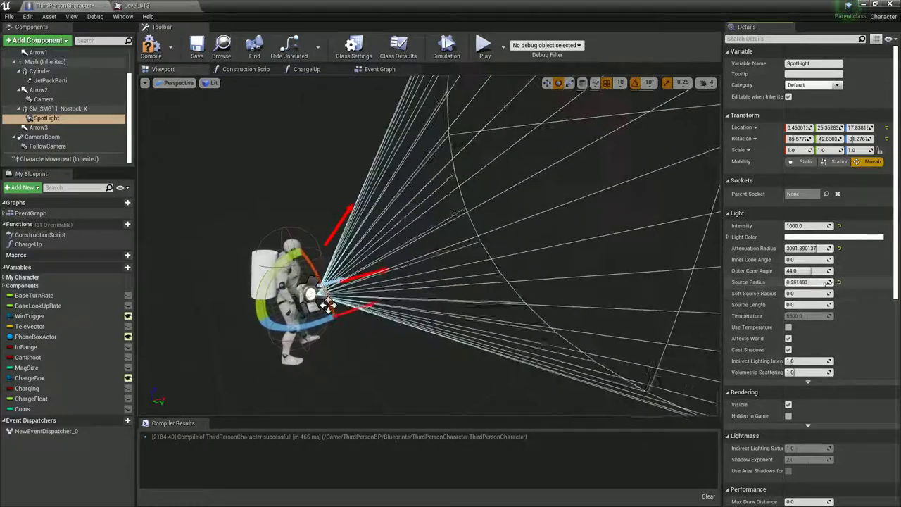
{"action": "left_click_drag", "start_coordinate": [802, 304], "coordinate": [832, 305]}
{"action": "left_click", "coordinate": [797, 307]}
{"action": "type", "text": "2"}
{"action": "key", "text": "Return"}
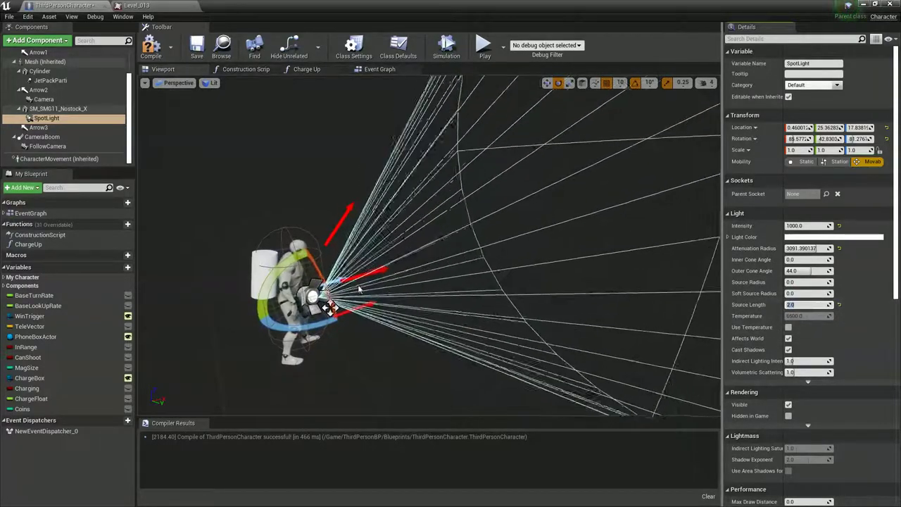
Reposition the spotlight in front of the gun, keep its cone aimed forward, and compile the blueprint
{"action": "right_click_drag", "start_coordinate": [347, 308], "coordinate": [347, 308]}
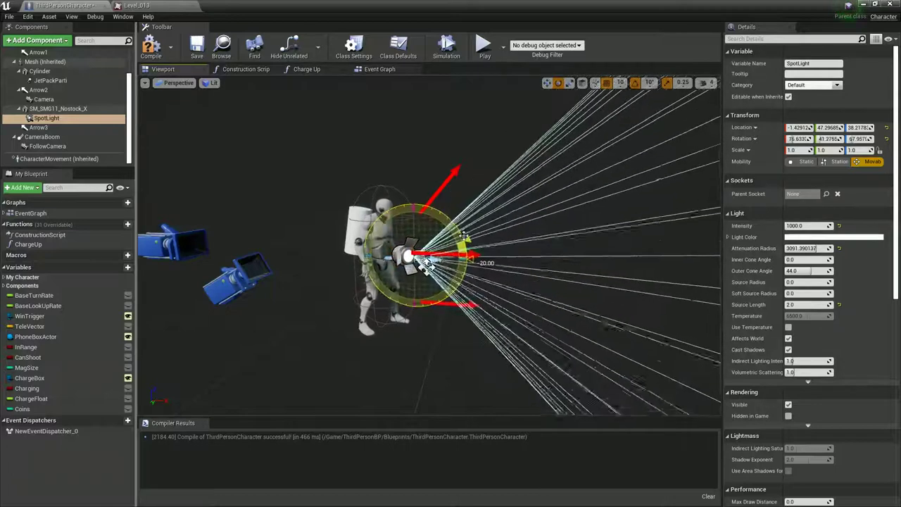
{"action": "left_click_drag", "start_coordinate": [462, 273], "coordinate": [520, 266], "text": "alt"}
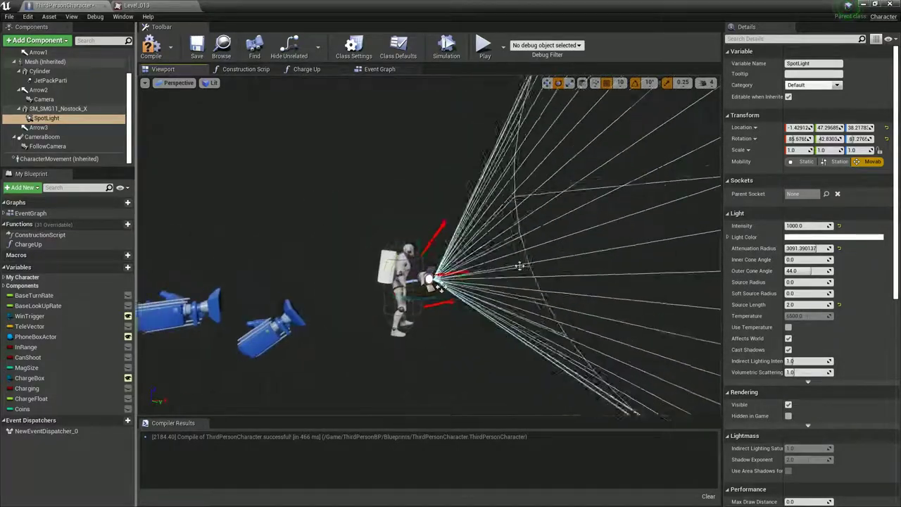
{"action": "left_click", "coordinate": [150, 48]}
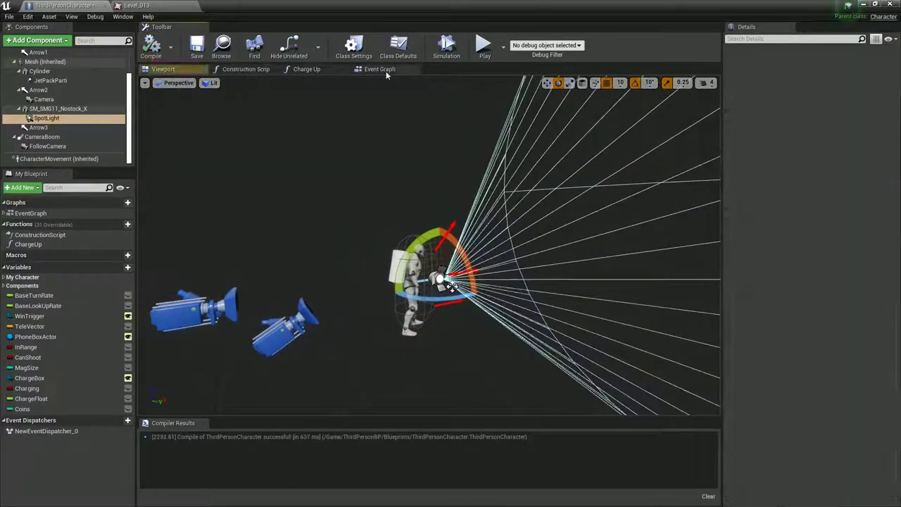
Add a Box Collision component as a child of the spotlight
{"action": "left_click", "coordinate": [35, 40]}
{"action": "scroll", "coordinate": [51, 162], "scroll_direction": "down", "scroll_amount": 10}
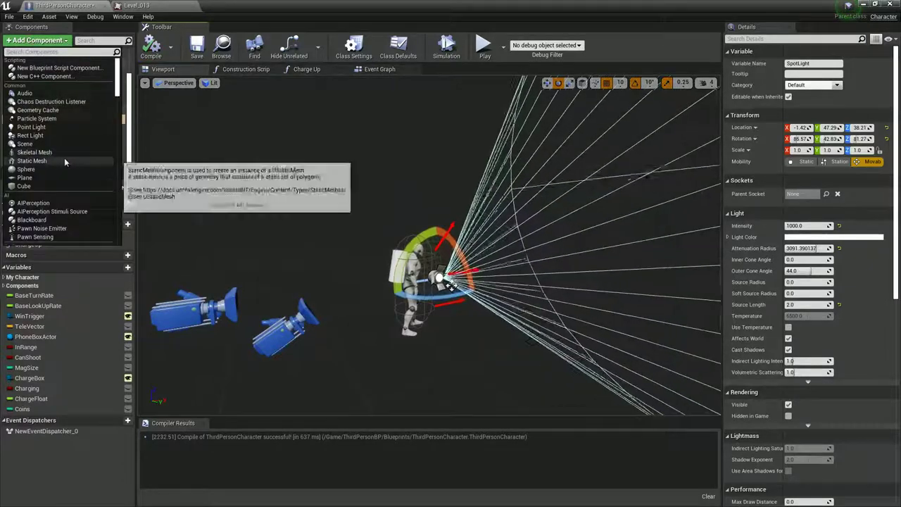
{"action": "scroll", "coordinate": [50, 184], "scroll_direction": "down", "scroll_amount": 5}
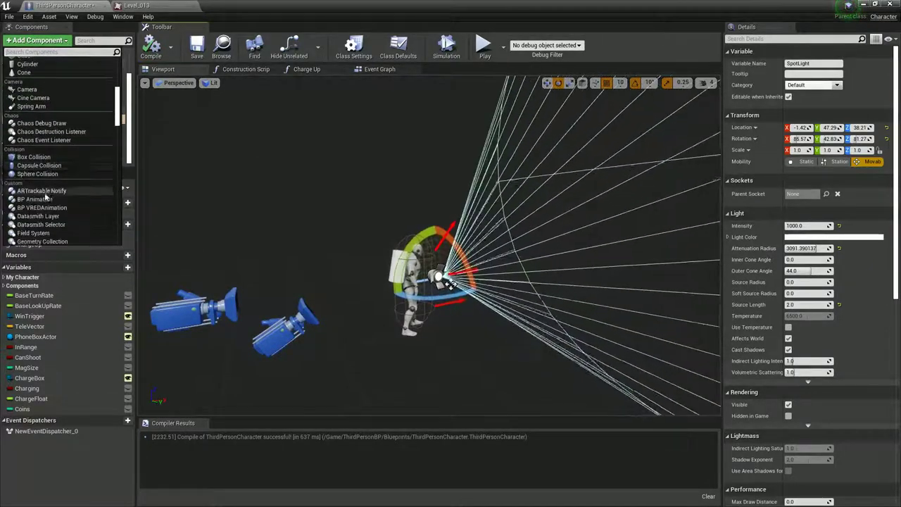
{"action": "left_click", "coordinate": [34, 157]}
{"action": "key", "text": "Return"}
{"action": "left_click", "coordinate": [45, 118]}
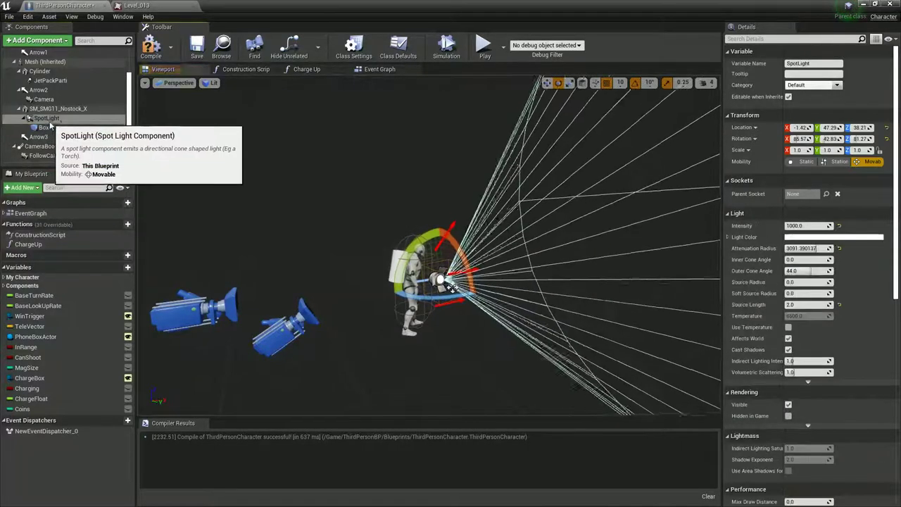
Scale the collision box to 11.75 × 2.5 × 2.0 and move it forward to about X 370 so it starts at the spotlight
{"action": "left_click", "coordinate": [45, 127]}
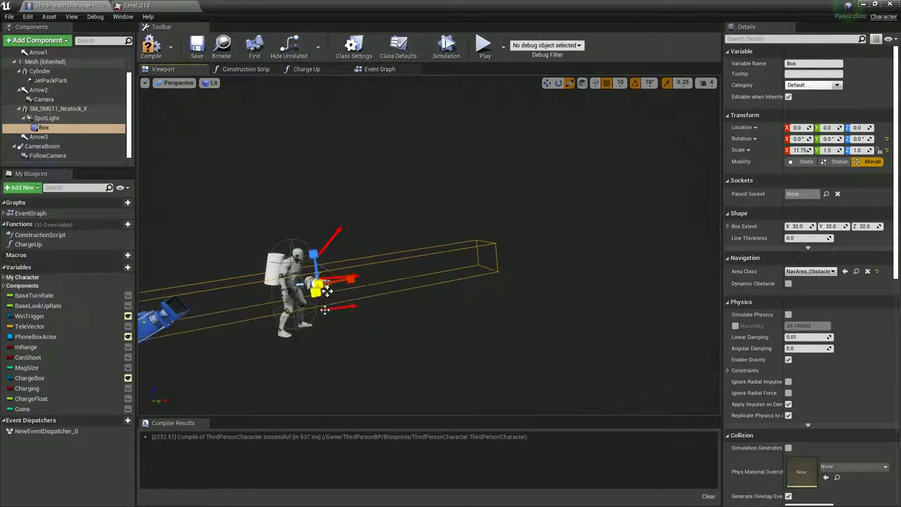
{"action": "left_click_drag", "start_coordinate": [310, 252], "coordinate": [304, 227]}
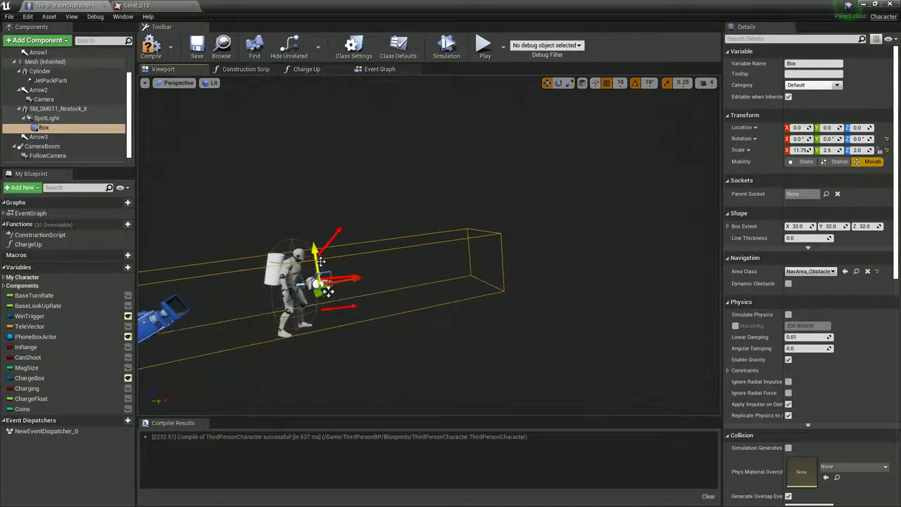
{"action": "left_click_drag", "start_coordinate": [326, 288], "coordinate": [482, 249]}
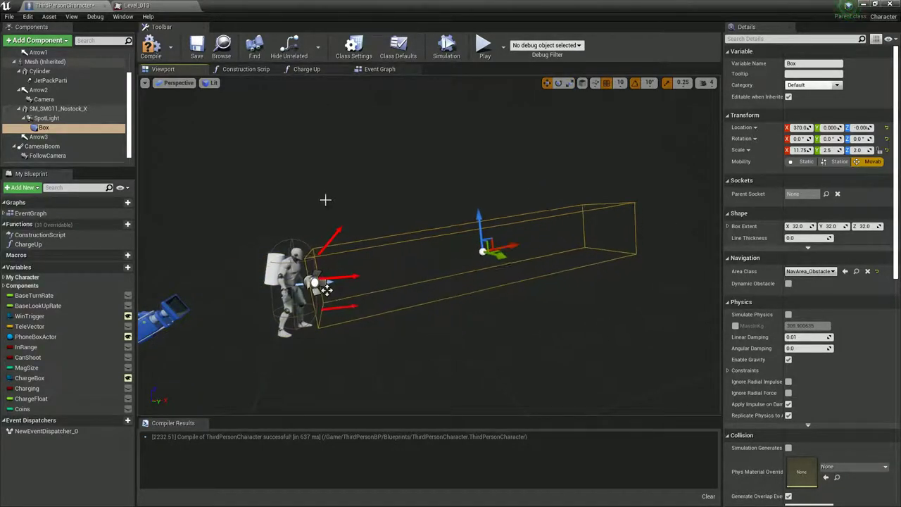
{"action": "left_click", "coordinate": [47, 118]}
{"action": "left_click", "coordinate": [45, 127]}
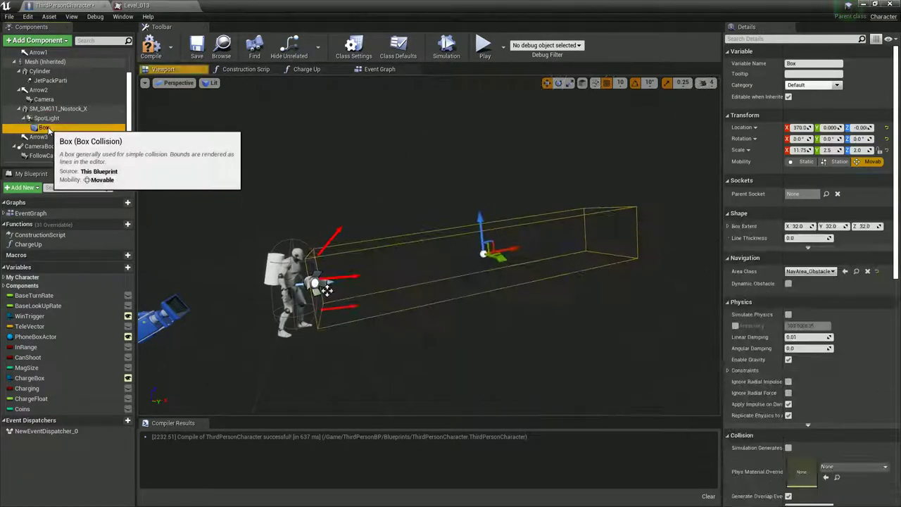
Shift the collision box forward along the spotlight's beam to about X 470 and compile the blueprint
{"action": "left_click", "coordinate": [47, 119]}
{"action": "left_click", "coordinate": [44, 128]}
{"action": "left_click", "coordinate": [46, 118]}
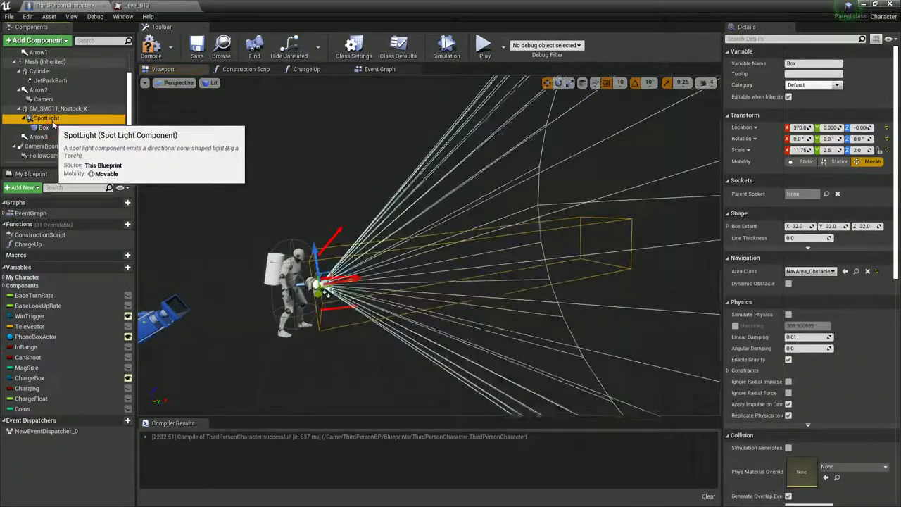
{"action": "right_click_drag", "start_coordinate": [483, 276], "coordinate": [337, 221]}
{"action": "left_click", "coordinate": [43, 127]}
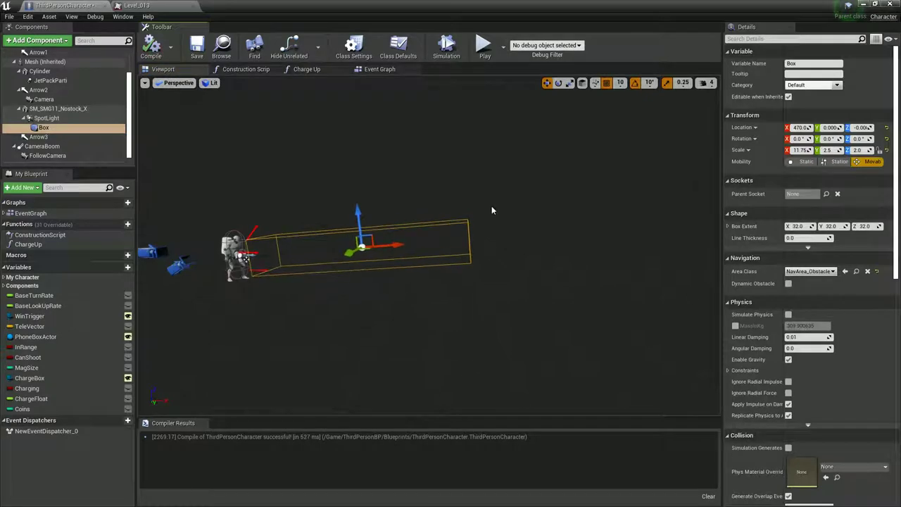
Add On Component Begin Overlap and On Component End Overlap events for the spotlight's collision box to the event graph
{"action": "scroll", "coordinate": [775, 331], "scroll_direction": "down", "scroll_amount": 15}
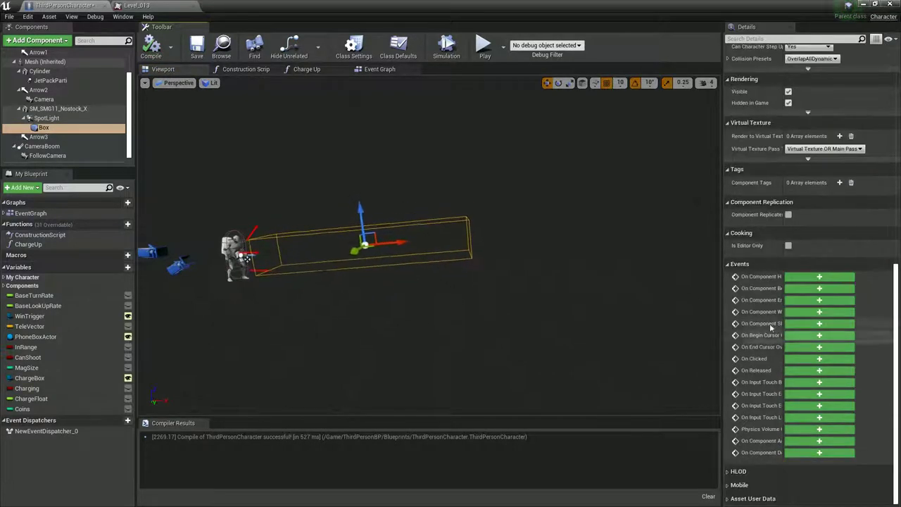
{"action": "left_click_drag", "start_coordinate": [782, 300], "coordinate": [805, 303]}
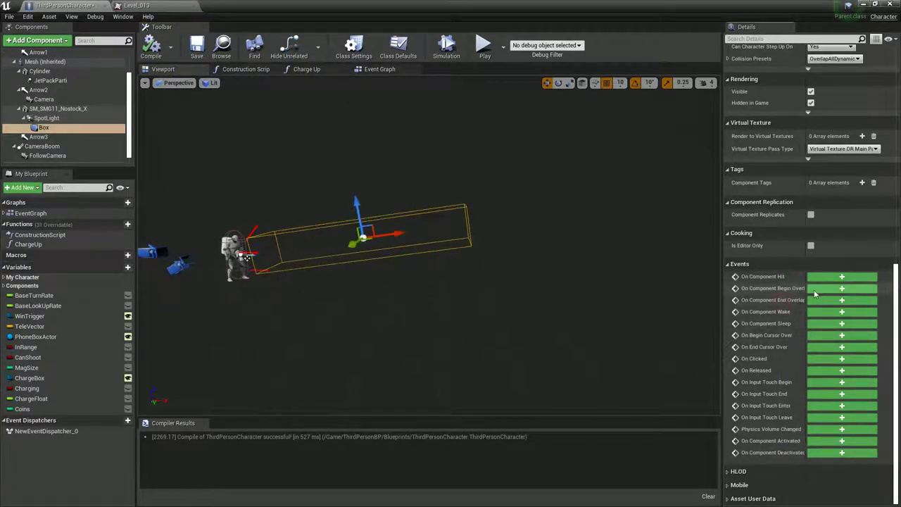
{"action": "left_click", "coordinate": [816, 288]}
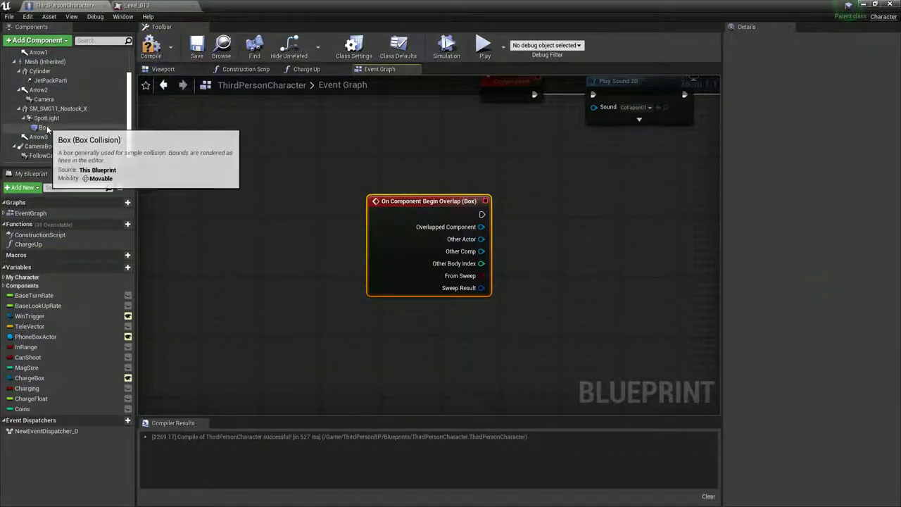
{"action": "left_click", "coordinate": [44, 127]}
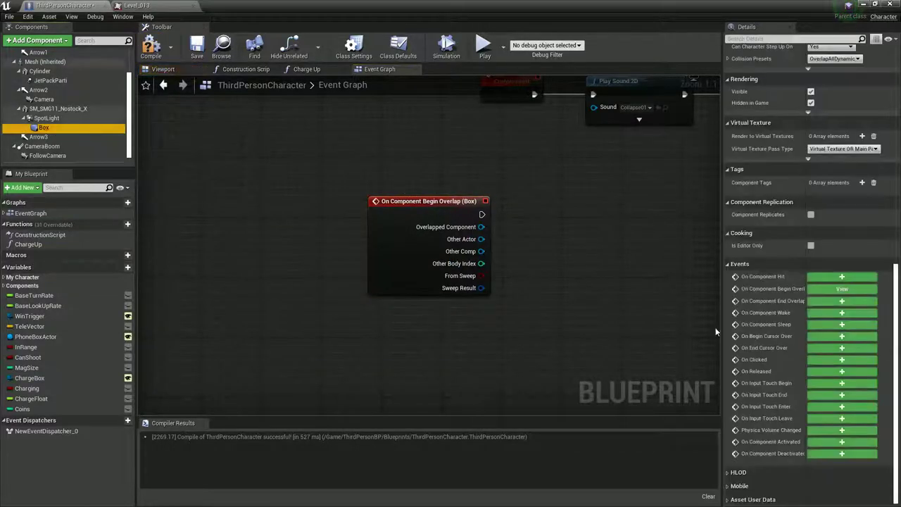
{"action": "left_click", "coordinate": [842, 301]}
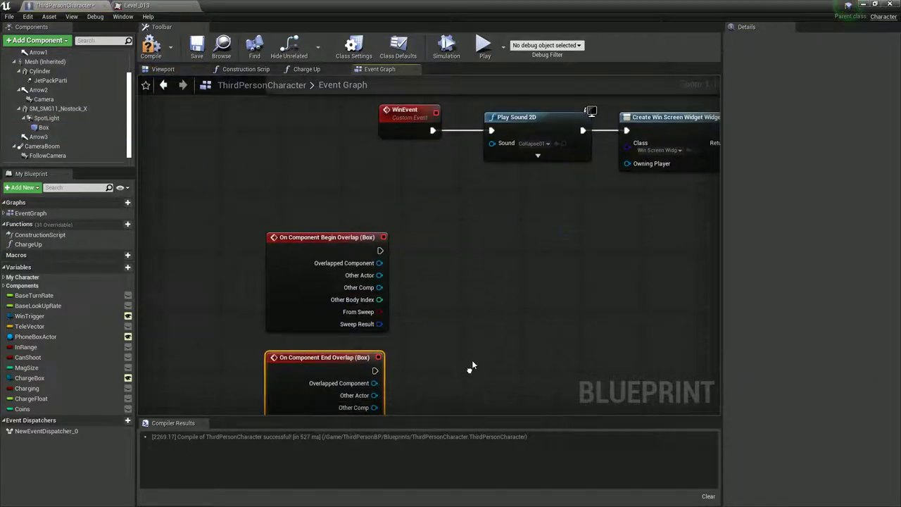
Create an Actor blueprint named Wall_bp in the ThirdPersonBP Blueprints folder and open it for editing
{"action": "left_click_drag", "start_coordinate": [246, 14], "coordinate": [742, 86]}
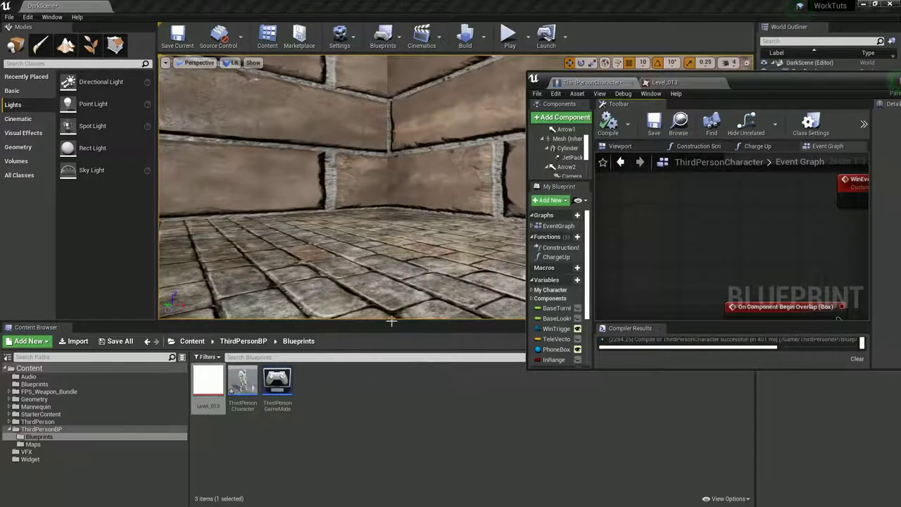
{"action": "right_click", "coordinate": [348, 391]}
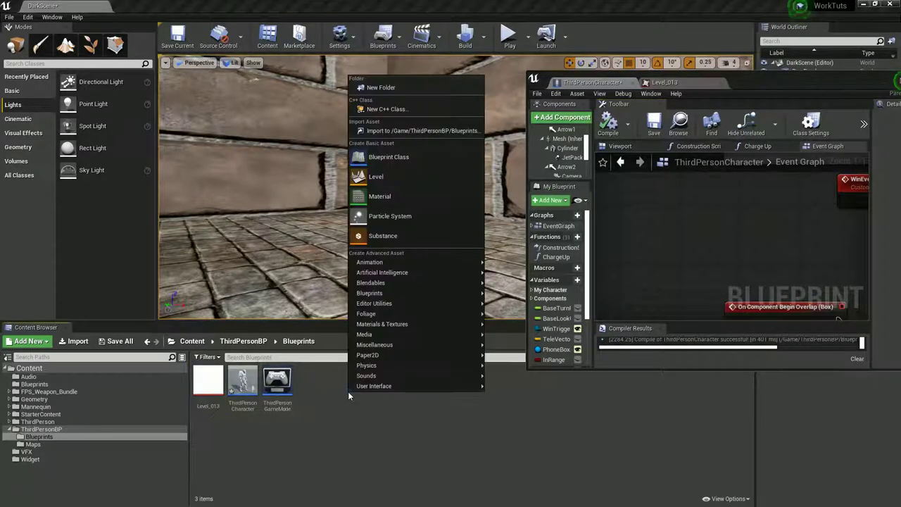
{"action": "left_click", "coordinate": [385, 162]}
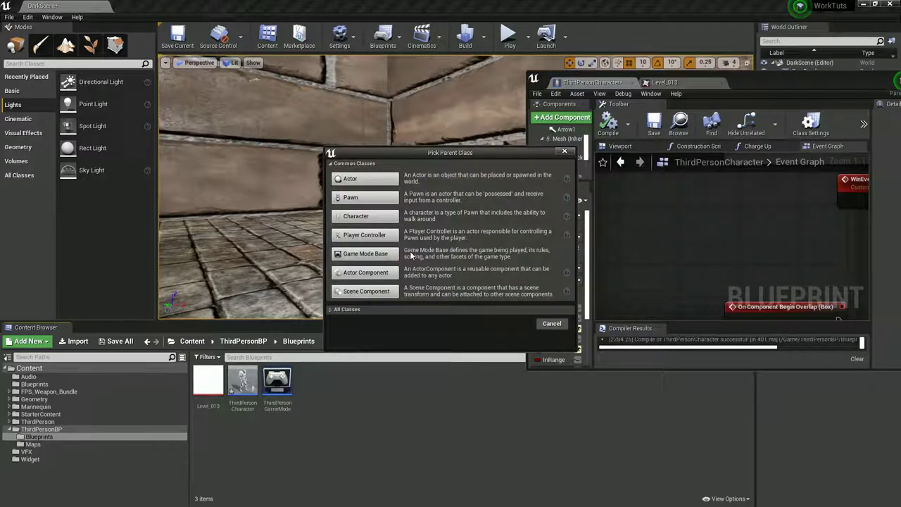
{"action": "left_click", "coordinate": [365, 179]}
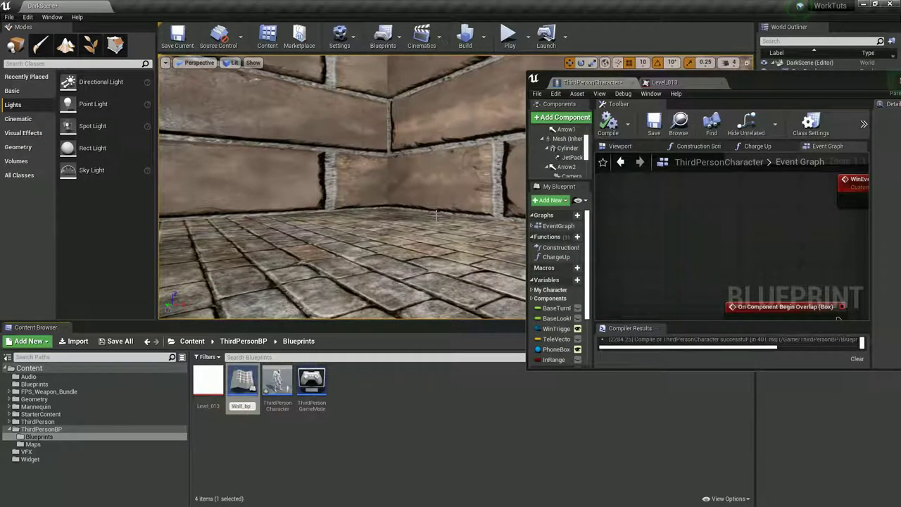
{"action": "key", "text": "Return"}
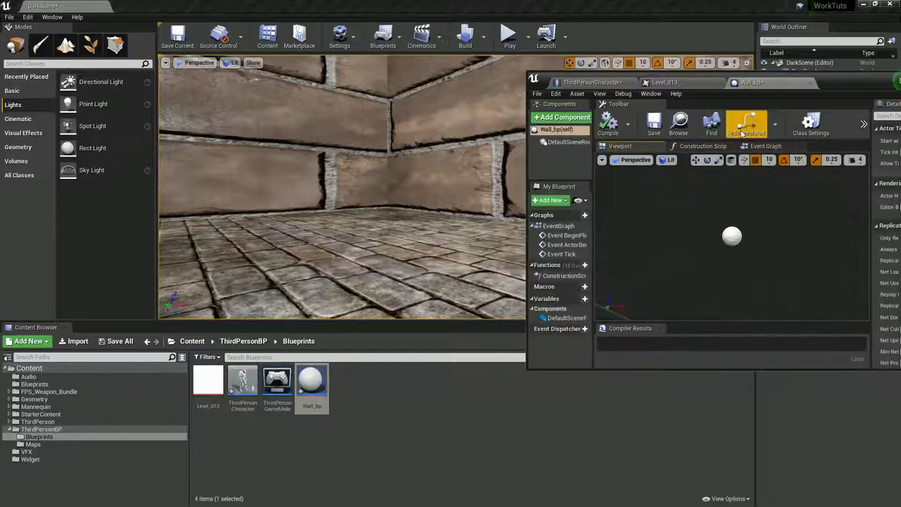
{"action": "double_click", "coordinate": [855, 80]}
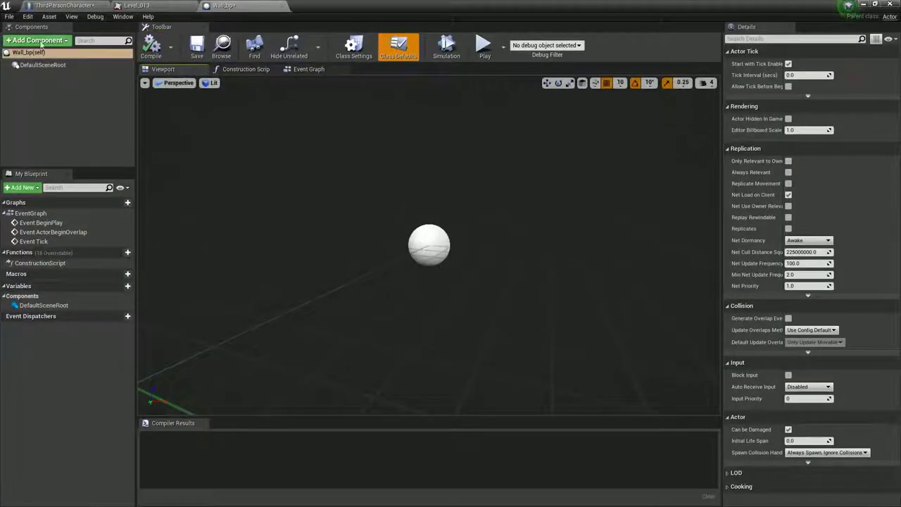
Add a Cube component to the Wall_bp blueprint
{"action": "left_click", "coordinate": [38, 41]}
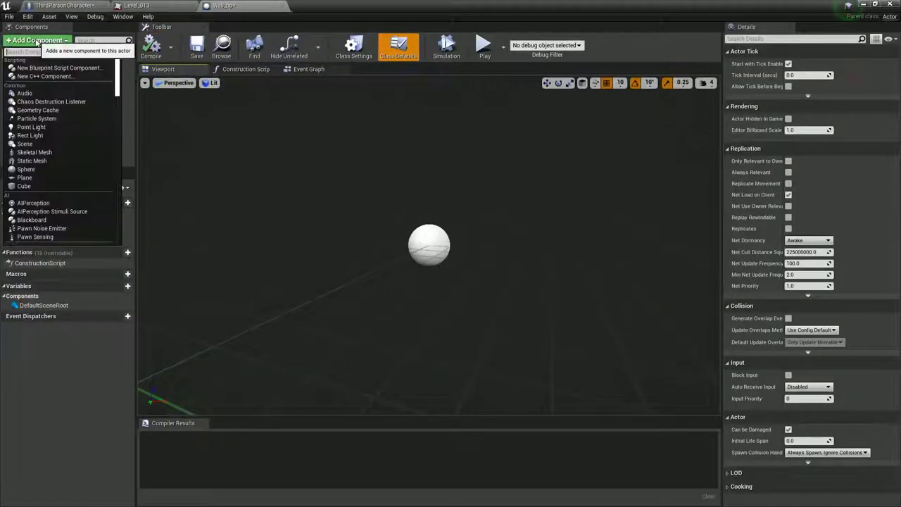
{"action": "scroll", "coordinate": [47, 152], "scroll_direction": "down", "scroll_amount": 1}
{"action": "left_click", "coordinate": [48, 158]}
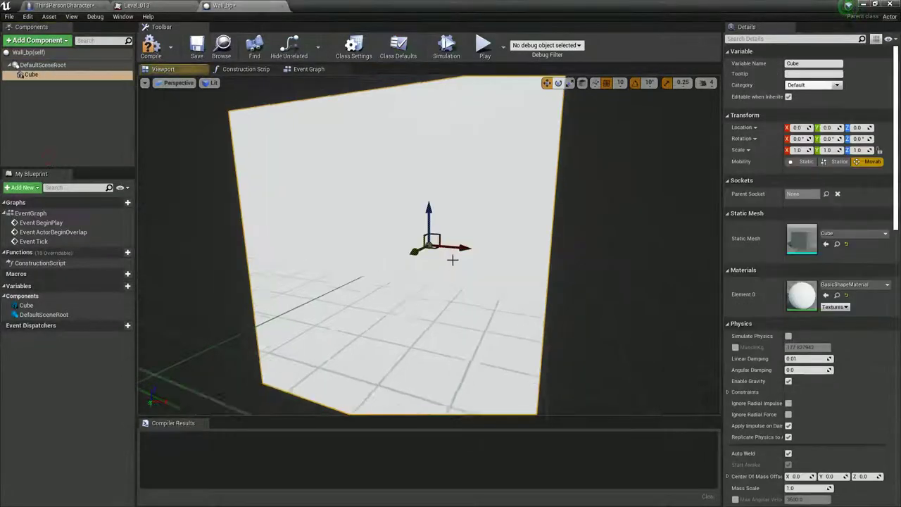
Scale the cube to 11.0 × 1.0 × 7.25 and raise it to Z 360 so its base sits near the root
{"action": "scroll", "coordinate": [454, 259], "scroll_direction": "down", "scroll_amount": 5}
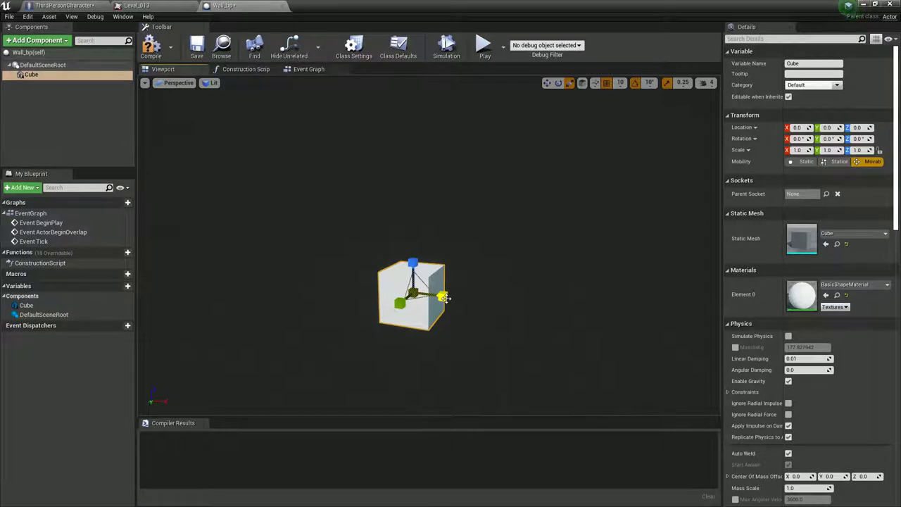
{"action": "left_click_drag", "start_coordinate": [445, 297], "coordinate": [871, 341]}
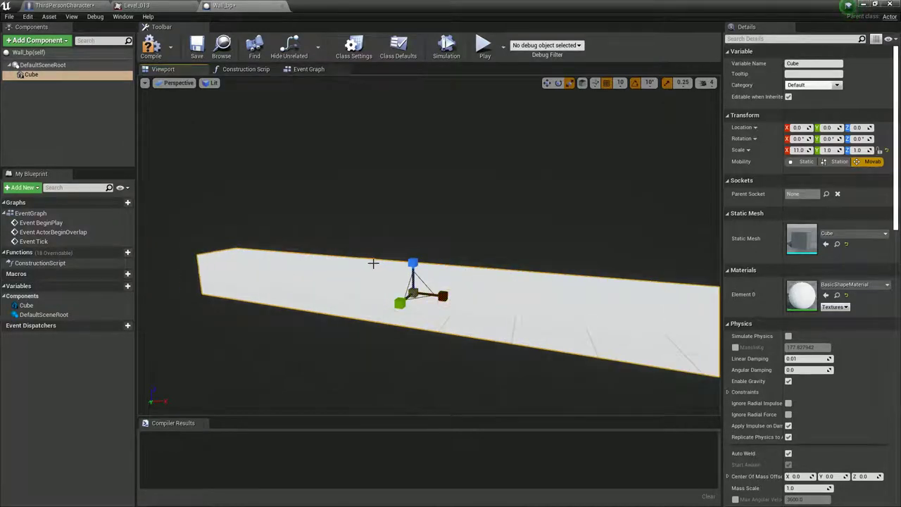
{"action": "left_click_drag", "start_coordinate": [414, 265], "coordinate": [433, 322]}
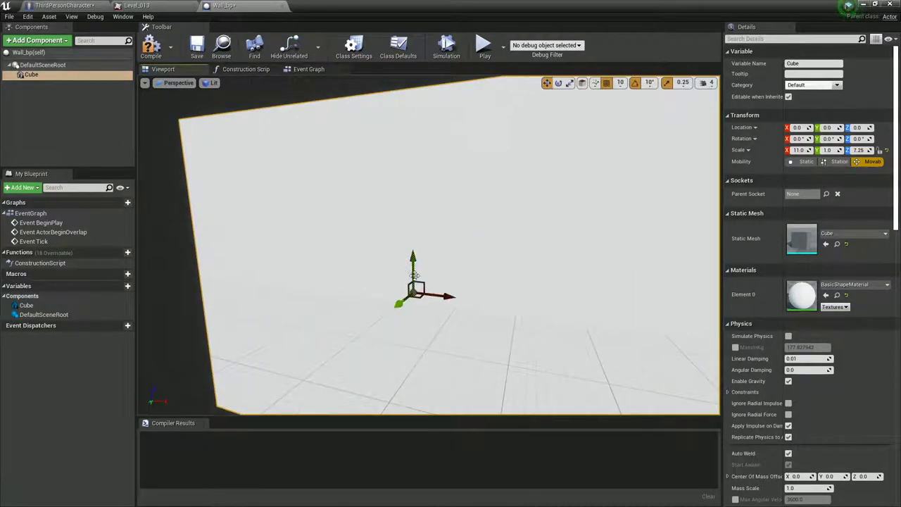
{"action": "left_click_drag", "start_coordinate": [402, 263], "coordinate": [380, 90]}
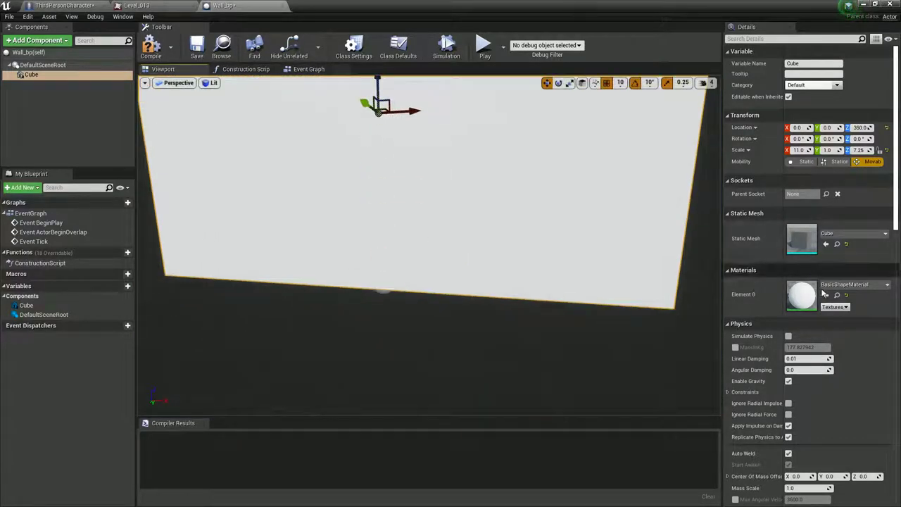
Assign the M_Brick_Clay_New material to the cube and return to the DarkScene level
{"action": "left_click", "coordinate": [847, 286]}
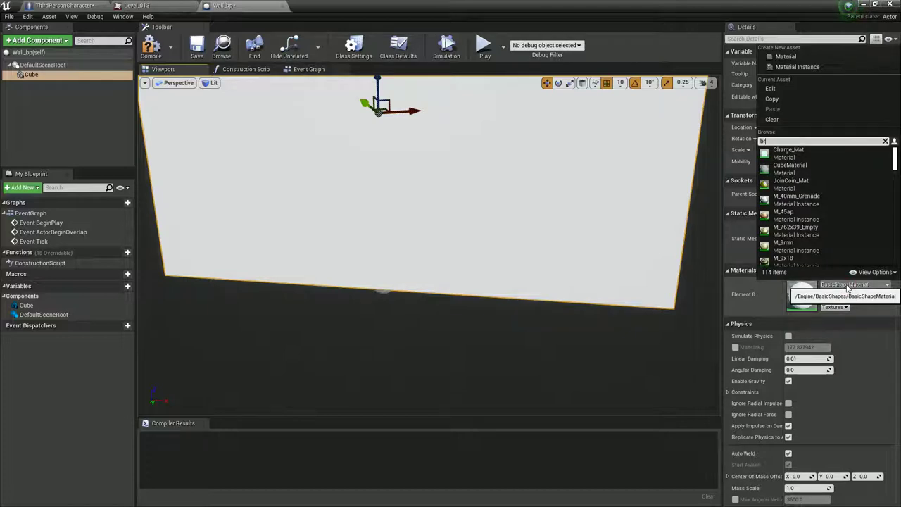
{"action": "left_click", "coordinate": [792, 169]}
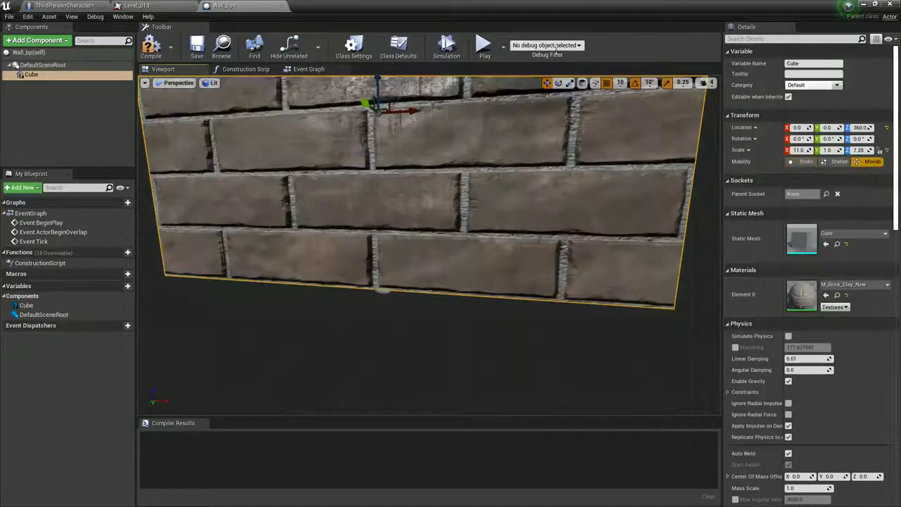
{"action": "left_click_drag", "start_coordinate": [561, 5], "coordinate": [780, 315]}
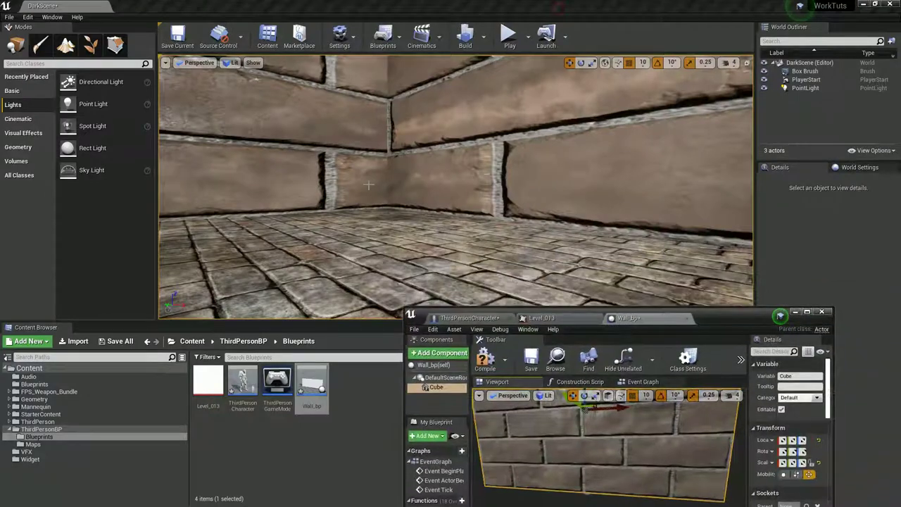
Briefly play the dark level, stop it, and move the PlayerStart along the Y axis to about Y -1430
{"action": "right_click_drag", "start_coordinate": [455, 186], "coordinate": [473, 158]}
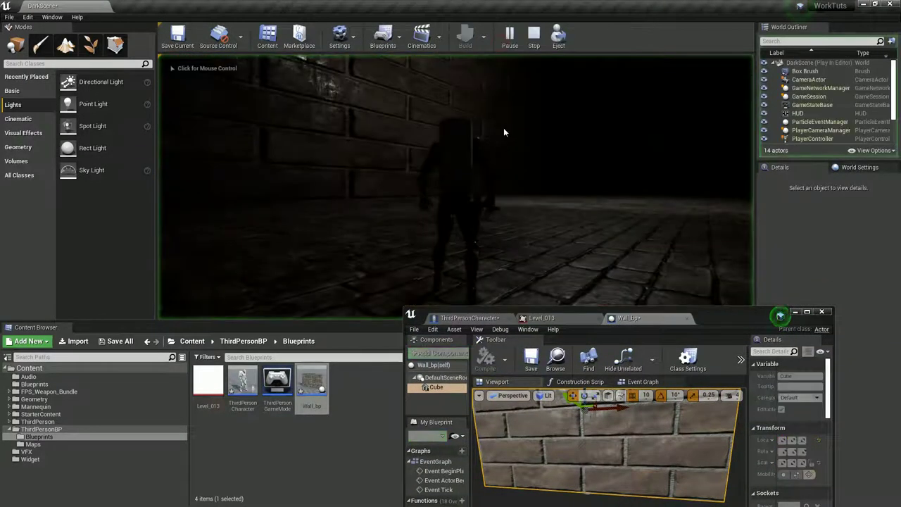
{"action": "key", "text": "Escape"}
{"action": "right_click_drag", "start_coordinate": [450, 257], "coordinate": [367, 219]}
{"action": "left_click", "coordinate": [361, 208]}
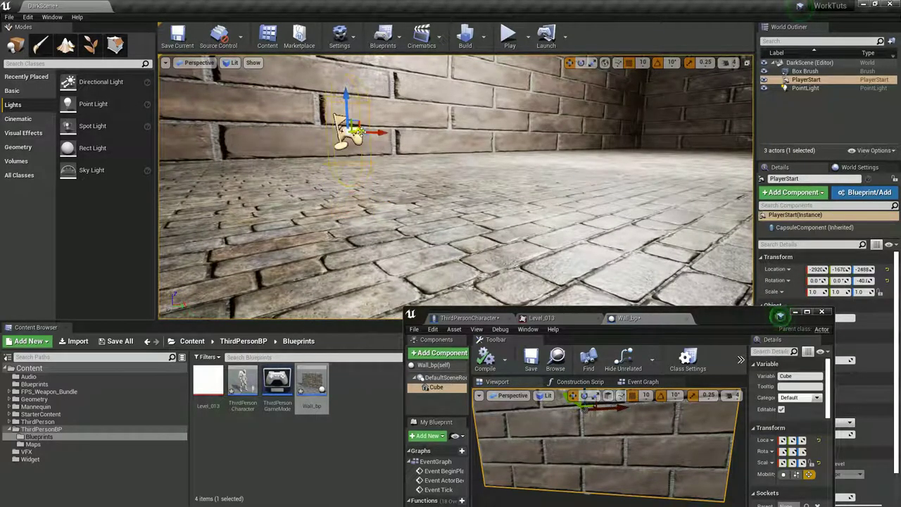
{"action": "left_click_drag", "start_coordinate": [357, 131], "coordinate": [464, 198]}
Place a Wall_bp instance on the floor in front of the room's brick wall, at about X -2360, Y -3720, Z -2640
{"action": "left_click_drag", "start_coordinate": [312, 387], "coordinate": [354, 158]}
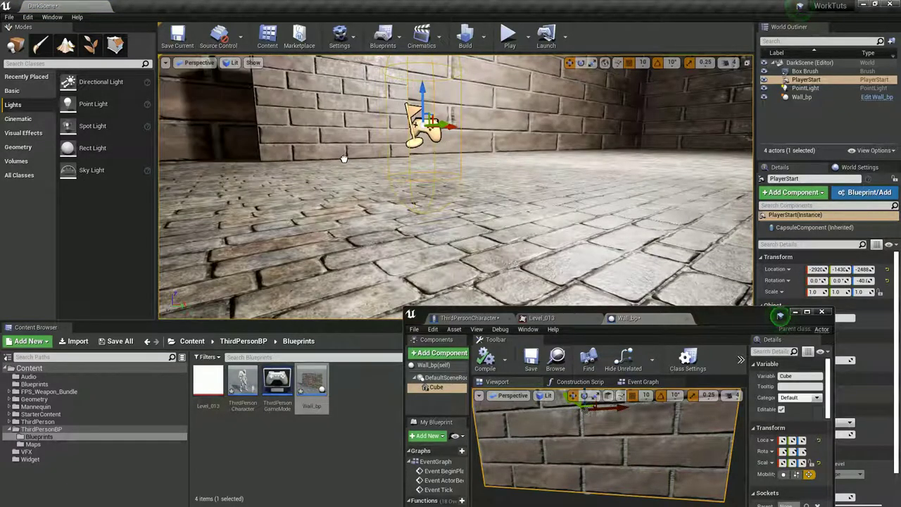
{"action": "left_click", "coordinate": [352, 159]}
{"action": "key", "text": "f"}
{"action": "right_click_drag", "start_coordinate": [323, 127], "coordinate": [422, 141]}
{"action": "left_click", "coordinate": [424, 130]}
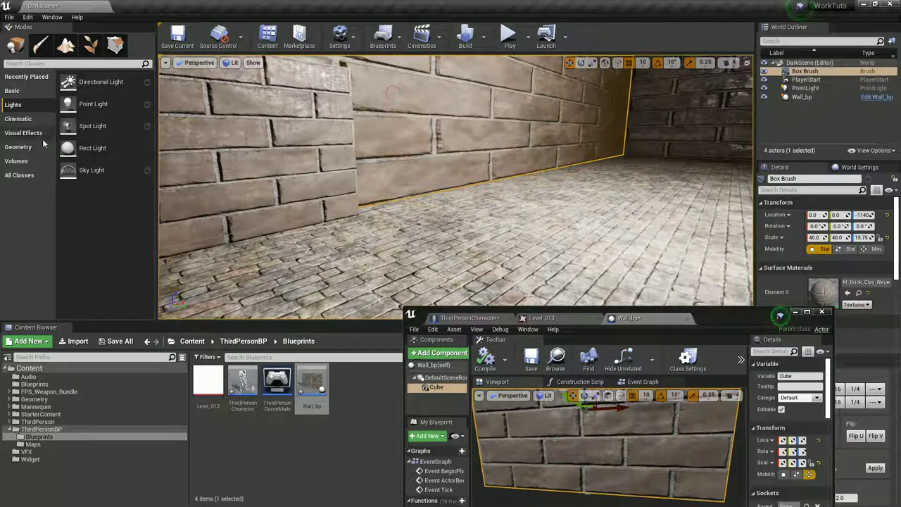
{"action": "left_click", "coordinate": [19, 119]}
{"action": "left_click", "coordinate": [28, 147]}
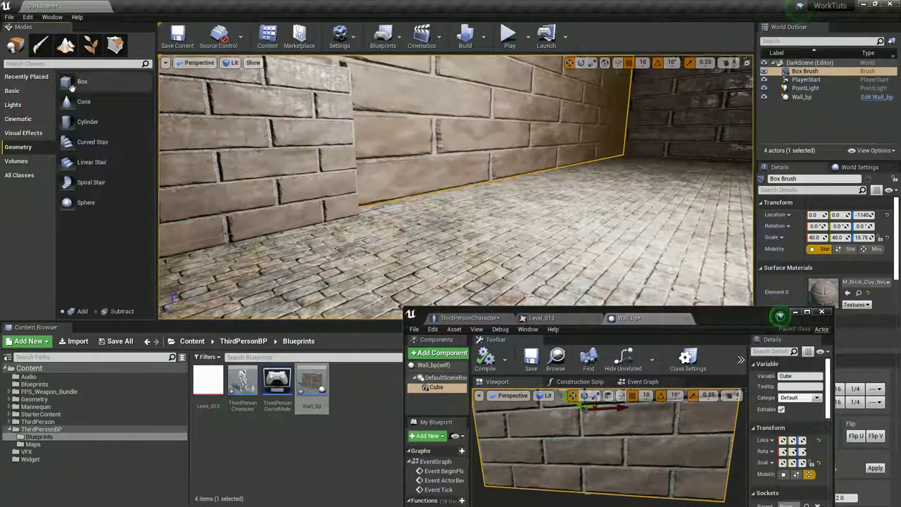
{"action": "left_click", "coordinate": [23, 123]}
{"action": "key", "text": "s"}
{"action": "right_click_drag", "start_coordinate": [308, 201], "coordinate": [278, 181]}
{"action": "left_click", "coordinate": [341, 212]}
{"action": "right_click_drag", "start_coordinate": [381, 237], "coordinate": [338, 238]}
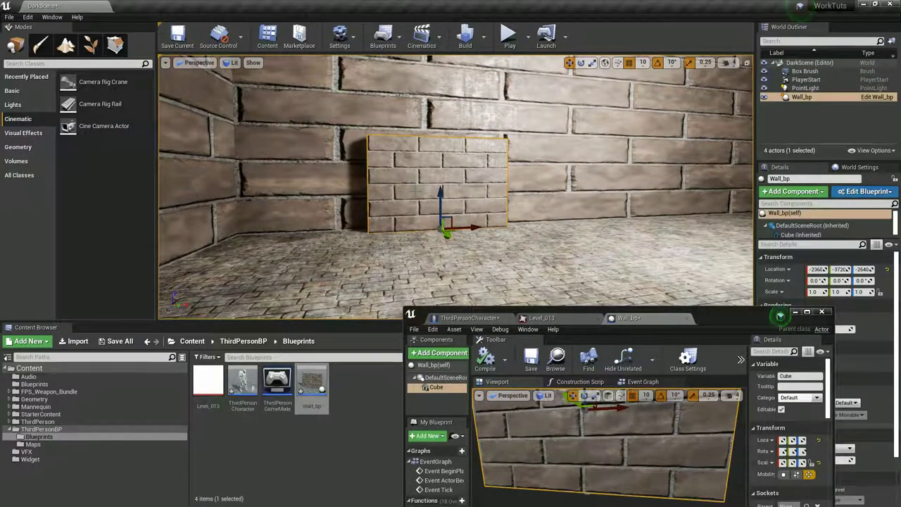
{"action": "right_click_drag", "start_coordinate": [416, 191], "coordinate": [490, 207]}
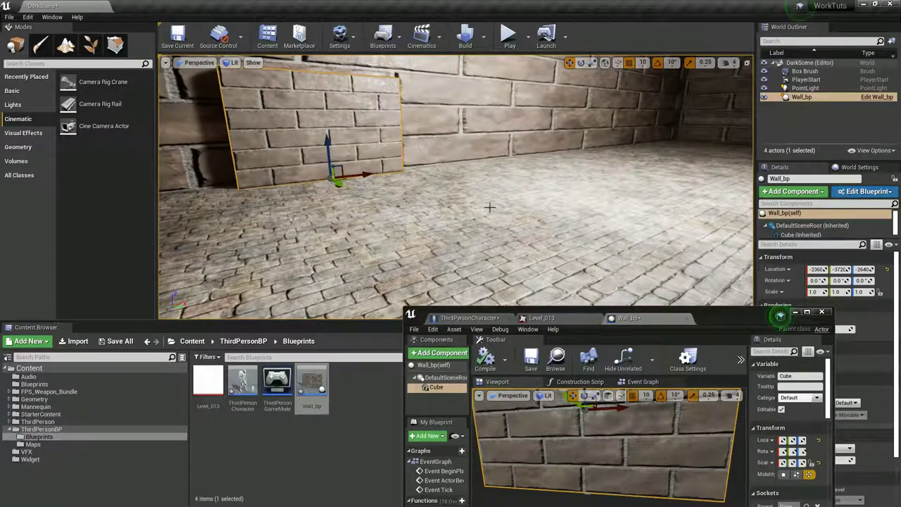
In the ThirdPersonCharacter event graph, cast the box's Begin Overlap Other Actor to Wall_bp
{"action": "left_click", "coordinate": [502, 319]}
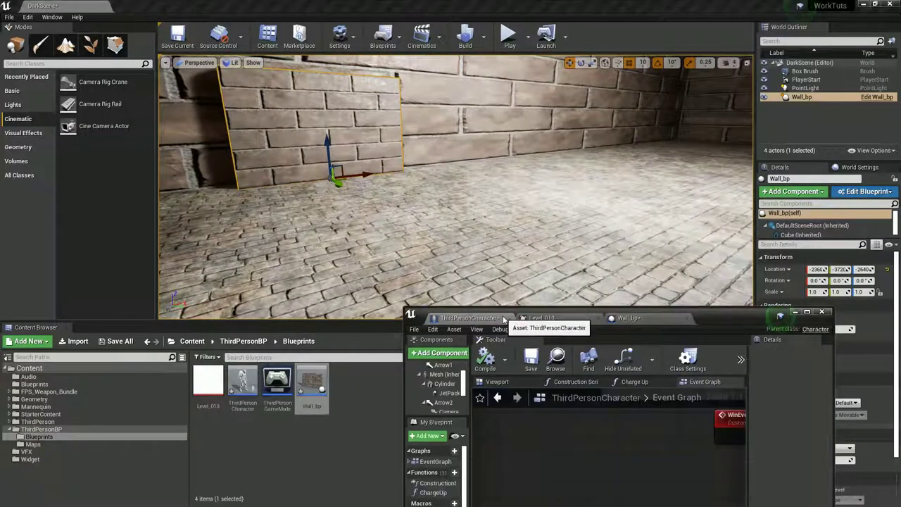
{"action": "left_click_drag", "start_coordinate": [708, 308], "coordinate": [334, 1]}
{"action": "left_click_drag", "start_coordinate": [380, 268], "coordinate": [434, 259]}
{"action": "type", "text": "wall"}
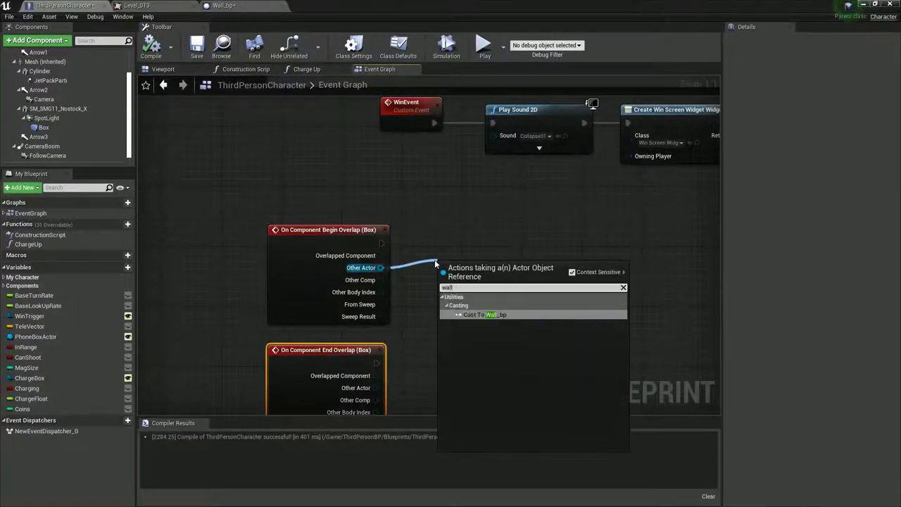
{"action": "key", "text": "Return"}
Connect a Print String node with the text Hello to the successful output of the Wall_bp cast
{"action": "left_click_drag", "start_coordinate": [473, 279], "coordinate": [551, 245]}
{"action": "type", "text": "print"}
{"action": "key", "text": "Return"}
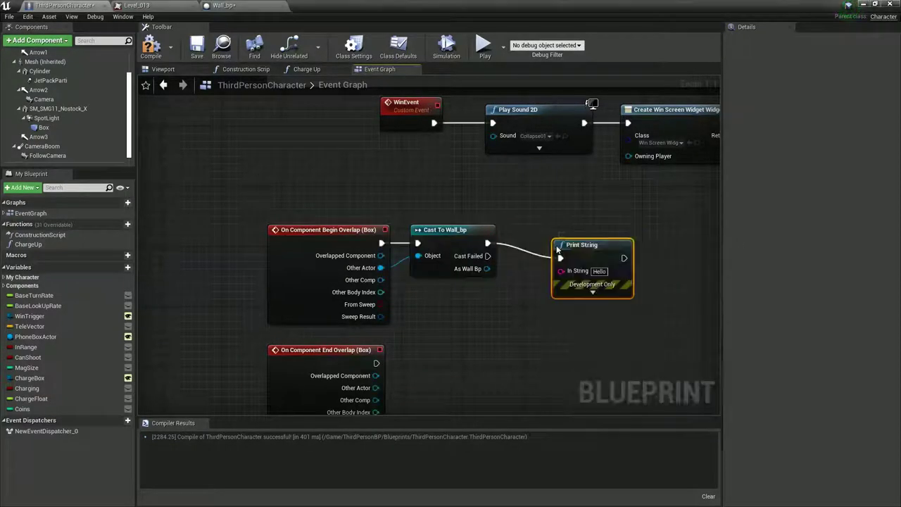
Play the level and walk the character towards the placed wall to test the spotlight box's overlap message
{"action": "left_click_drag", "start_coordinate": [352, 12], "coordinate": [506, 399]}
{"action": "left_click", "coordinate": [509, 39]}
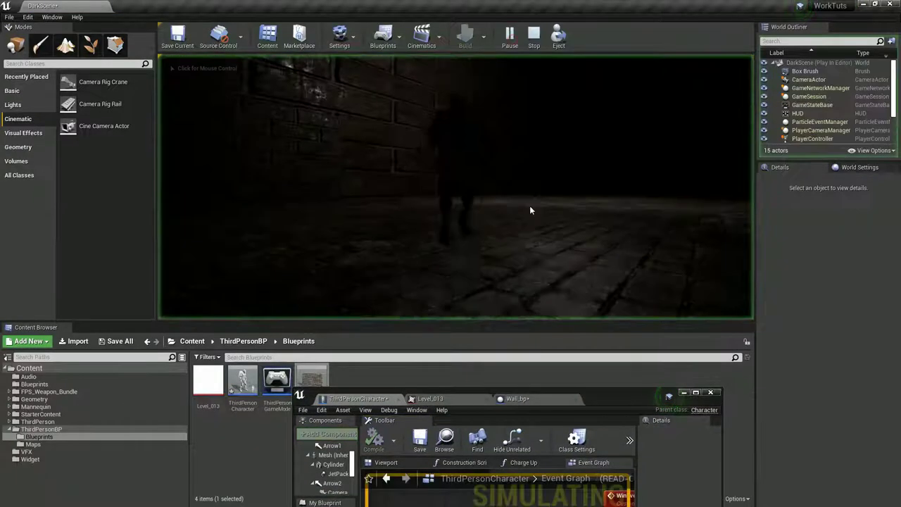
{"action": "key", "text": "w"}
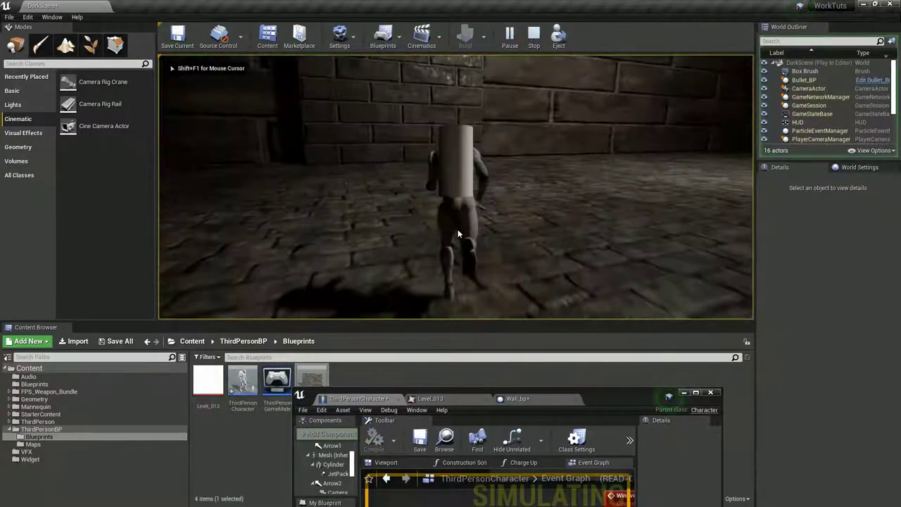
{"action": "key", "text": "d"}
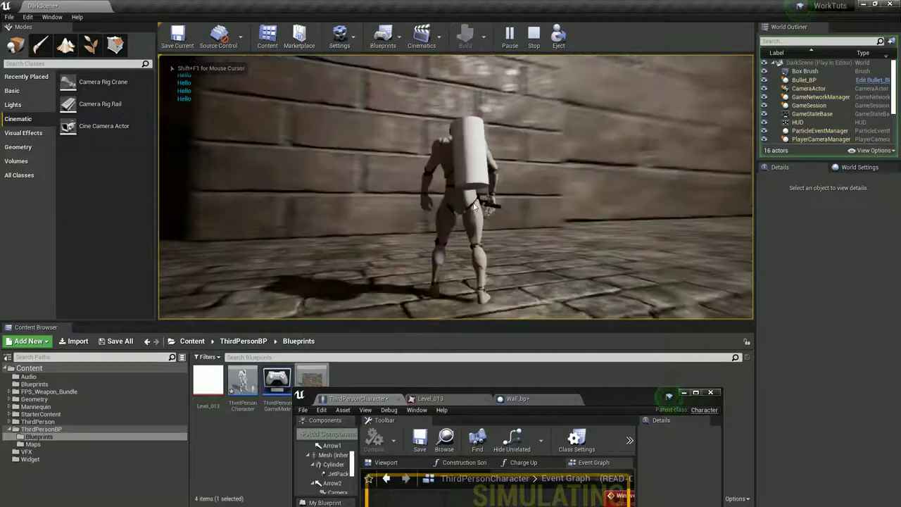
Walk the character towards and away from the placed wall at several angles to check when the overlap message prints, and stop playing
{"action": "key", "text": "s"}
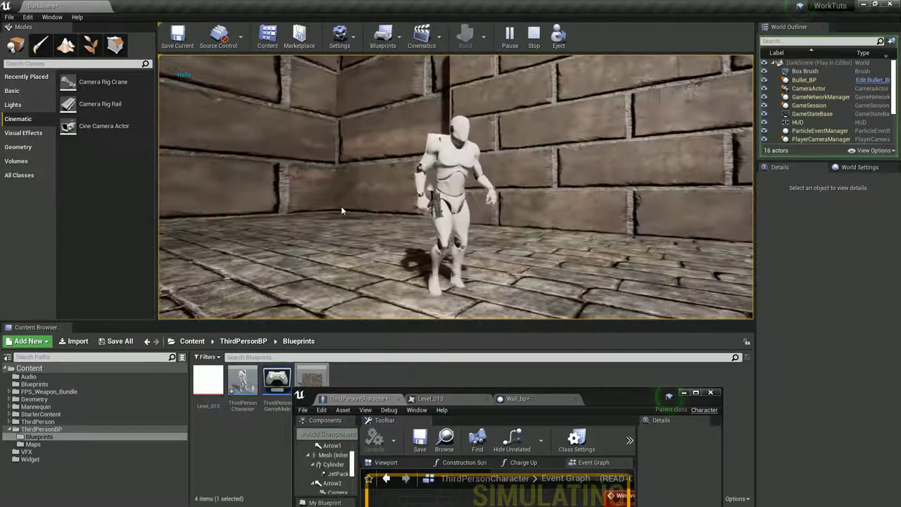
{"action": "key", "text": "w"}
{"action": "key", "text": "d"}
{"action": "key", "text": "w"}
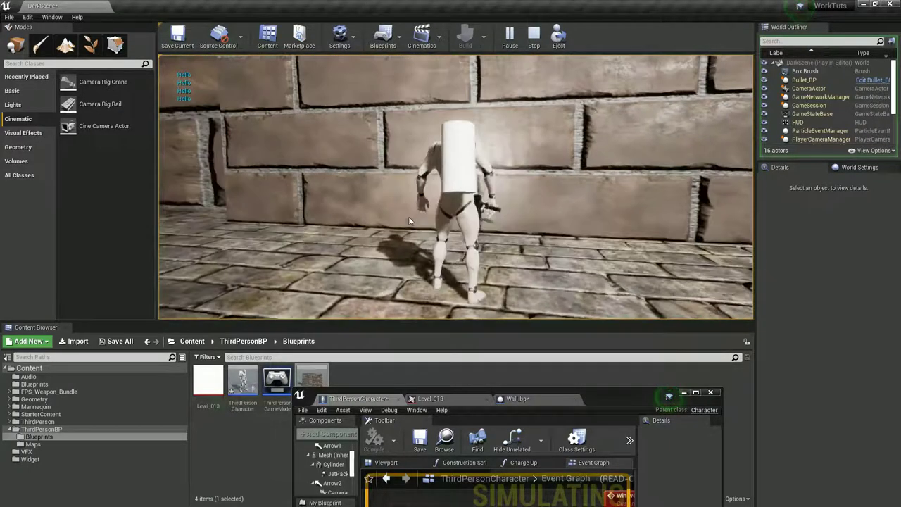
{"action": "key", "text": "d"}
{"action": "key", "text": "w"}
{"action": "key", "text": "s"}
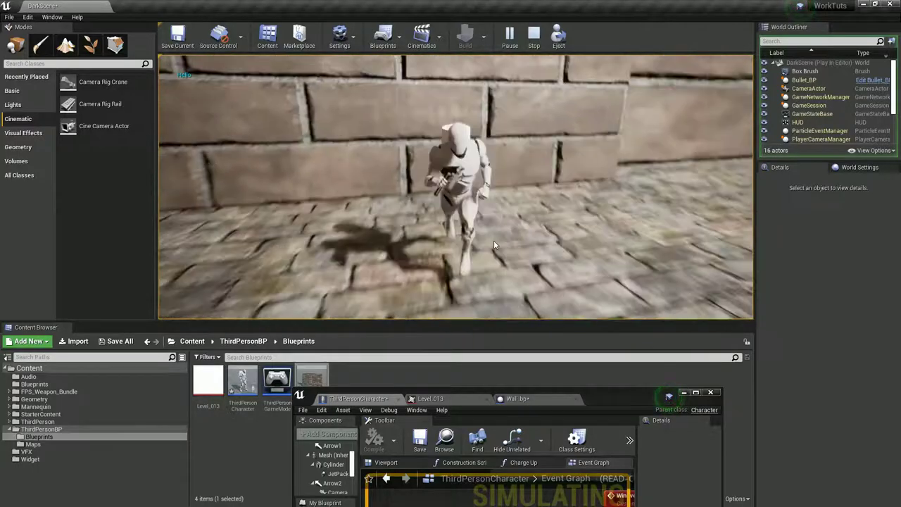
{"action": "key", "text": "w"}
{"action": "key", "text": "s"}
{"action": "key", "text": "w"}
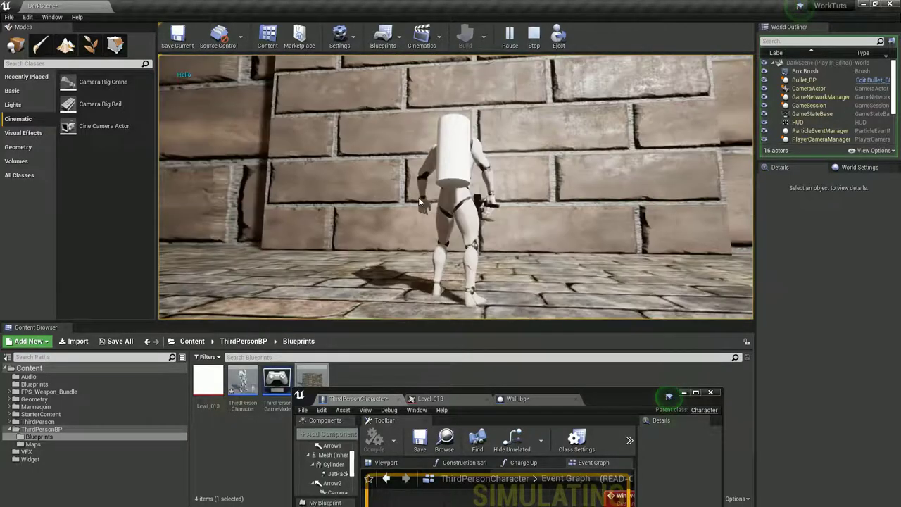
{"action": "key", "text": "w"}
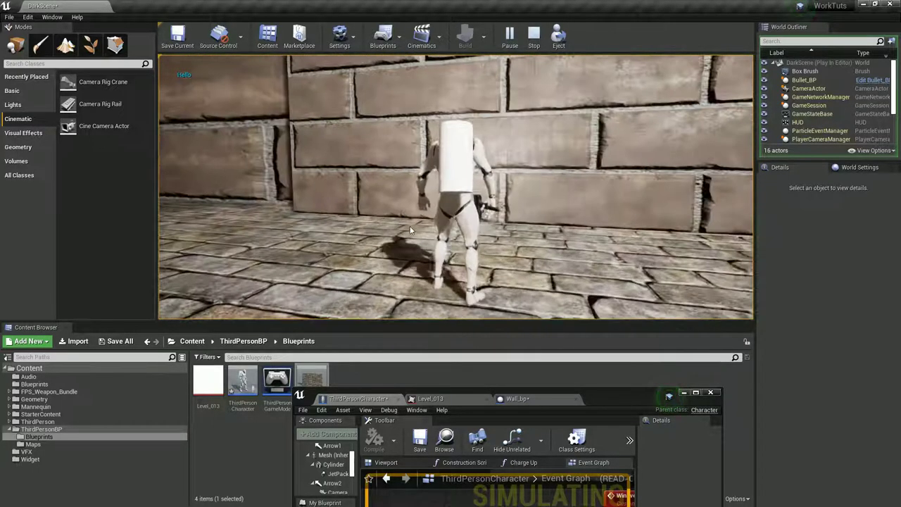
{"action": "key", "text": "a"}
{"action": "key", "text": "w"}
{"action": "key", "text": "a"}
{"action": "key", "text": "s"}
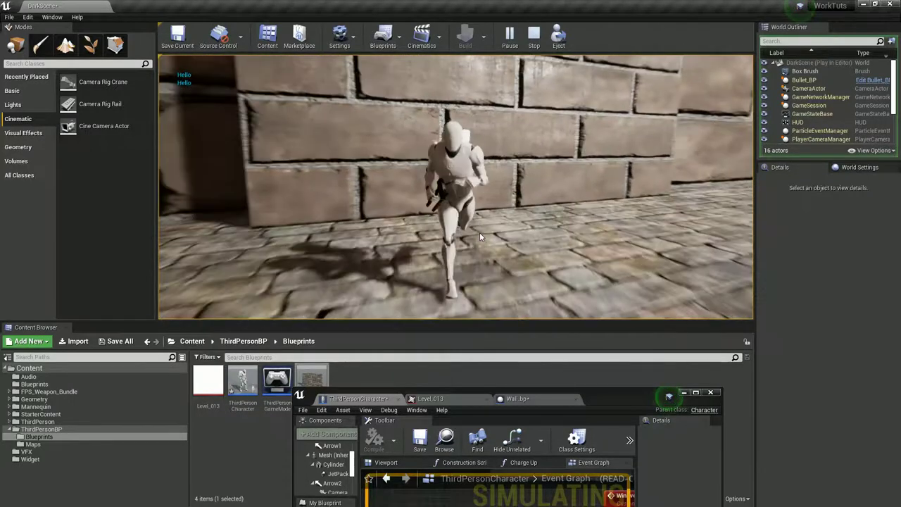
{"action": "key", "text": "w"}
{"action": "key", "text": "Escape"}
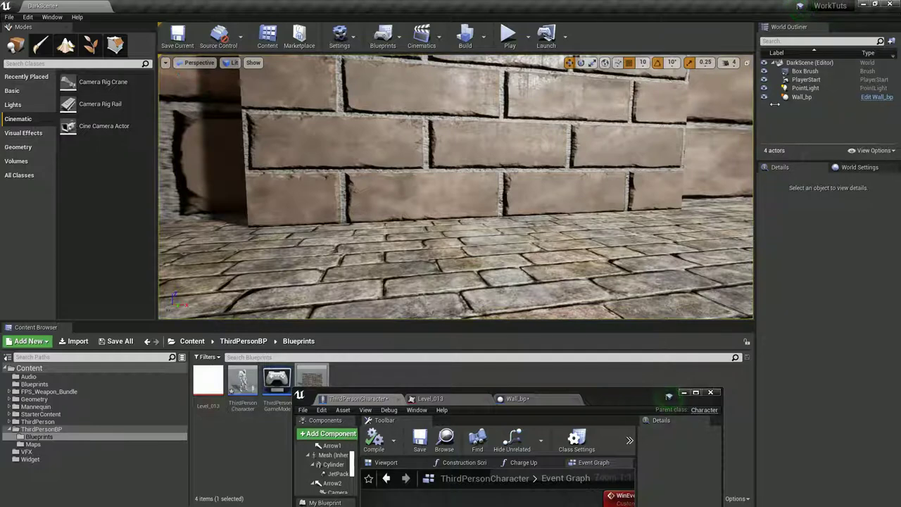
Set the intensity of the level's PointLight to 80 cd
{"action": "left_click", "coordinate": [803, 88]}
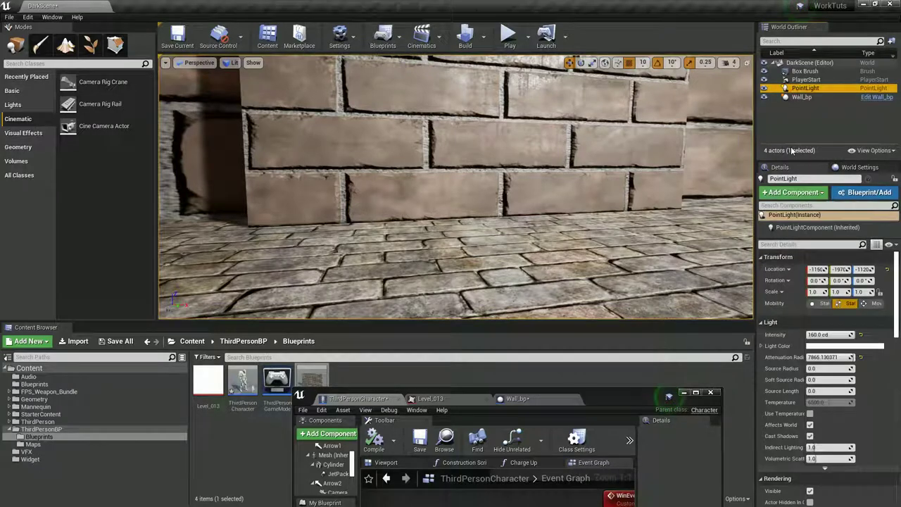
{"action": "left_click", "coordinate": [839, 335]}
{"action": "type", "text": "80"}
{"action": "key", "text": "Return"}
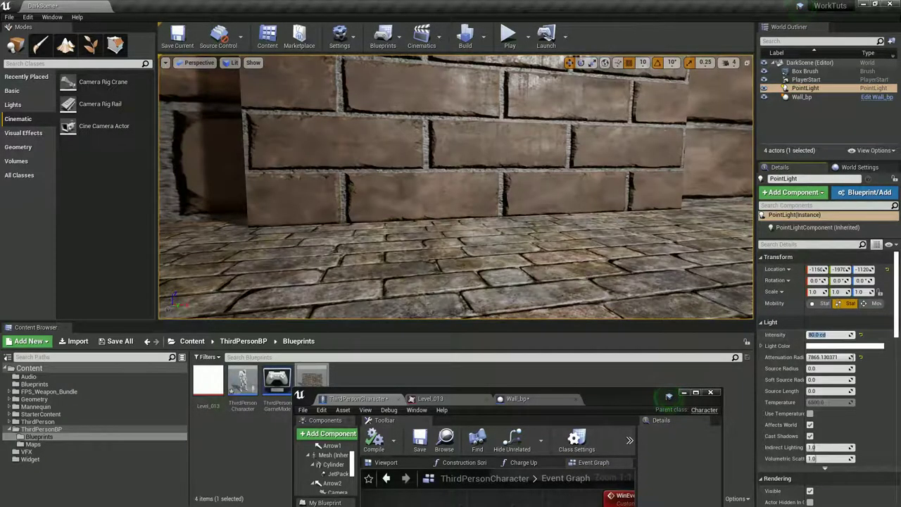
Reduce the ThirdPersonCharacter SpotLight's attenuation radius to about 1891 and its outer cone angle to about 12.3
{"action": "double_click", "coordinate": [621, 397]}
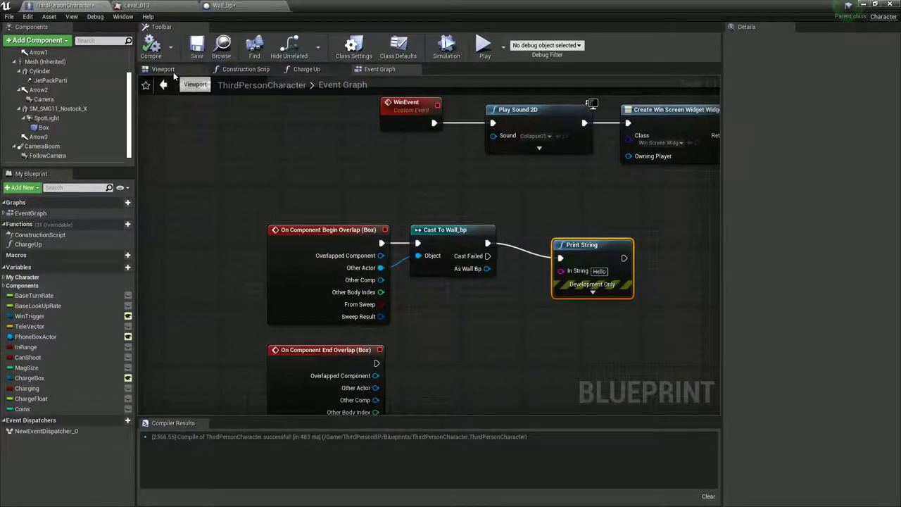
{"action": "left_click", "coordinate": [47, 117]}
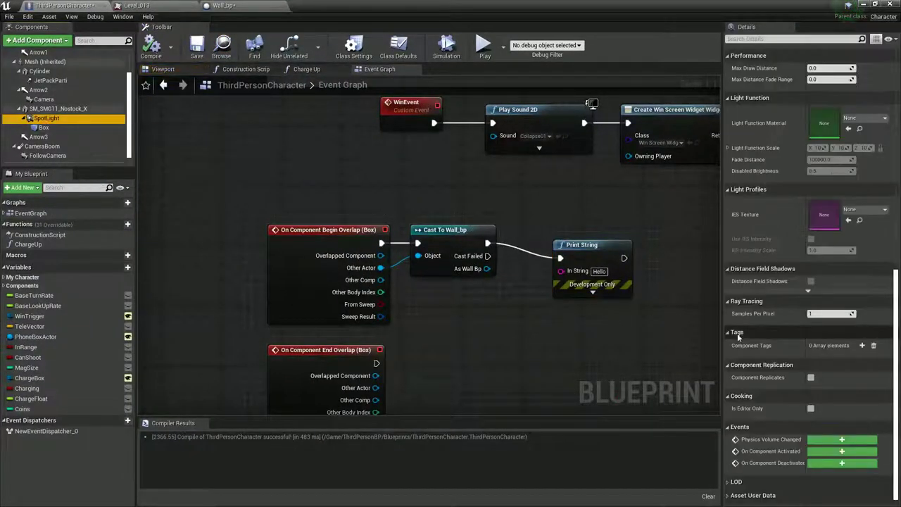
{"action": "scroll", "coordinate": [737, 333], "scroll_direction": "up", "scroll_amount": 10}
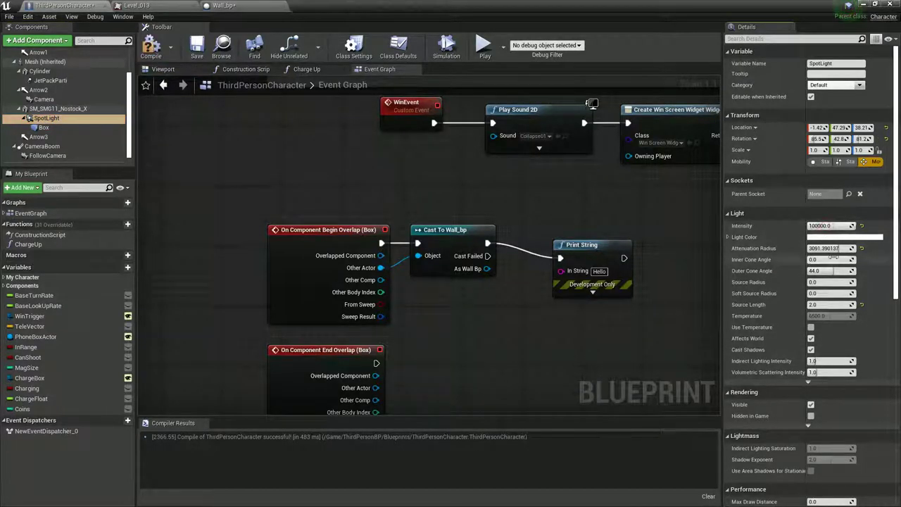
{"action": "left_click", "coordinate": [159, 69]}
{"action": "scroll", "coordinate": [450, 227], "scroll_direction": "down", "scroll_amount": 3}
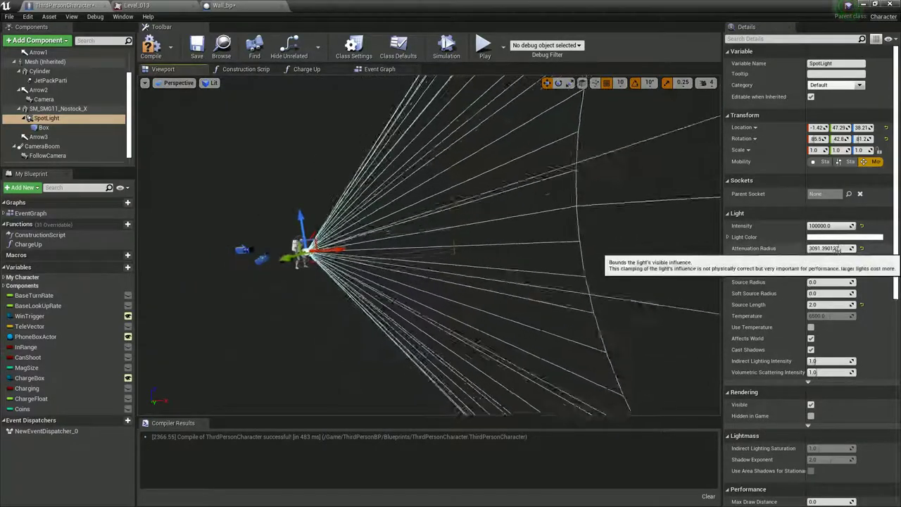
{"action": "left_click_drag", "start_coordinate": [851, 248], "coordinate": [833, 249]}
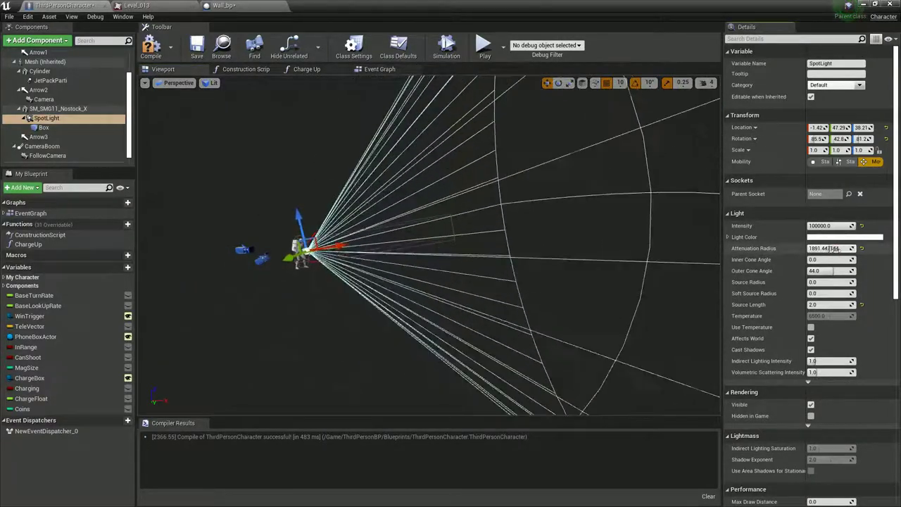
{"action": "mouse_move", "coordinate": [831, 272]}
{"action": "left_mouse_down"}
{"action": "mouse_move", "coordinate": [851, 272]}
{"action": "mouse_move", "coordinate": [810, 271]}
{"action": "mouse_move", "coordinate": [845, 271]}
{"action": "mouse_move", "coordinate": [820, 272]}
{"action": "mouse_move", "coordinate": [833, 272]}
{"action": "left_mouse_up"}
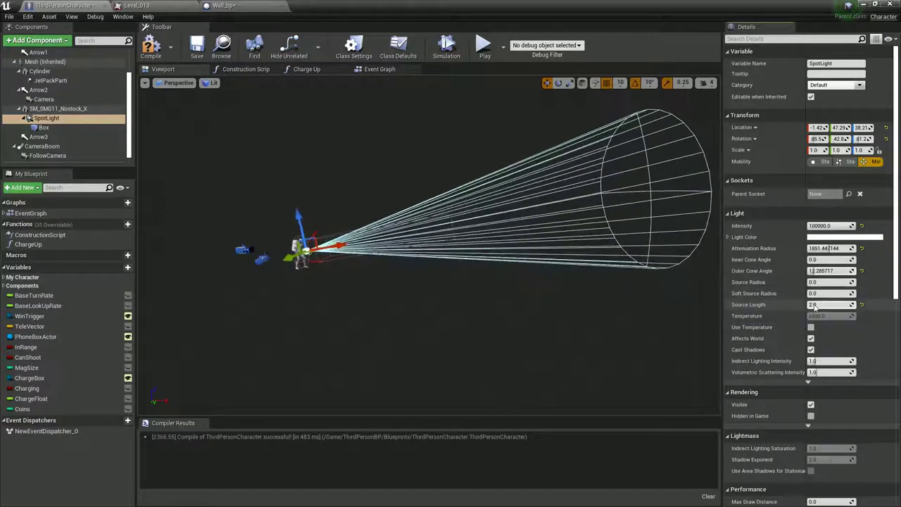
Set the SpotLight's source length to 50
{"action": "left_click_drag", "start_coordinate": [816, 304], "coordinate": [896, 303]}
{"action": "left_click_drag", "start_coordinate": [824, 304], "coordinate": [893, 304]}
{"action": "scroll", "coordinate": [447, 252], "scroll_direction": "down", "scroll_amount": 3}
{"action": "right_click_drag", "start_coordinate": [447, 252], "coordinate": [429, 225]}
{"action": "key", "text": "w"}
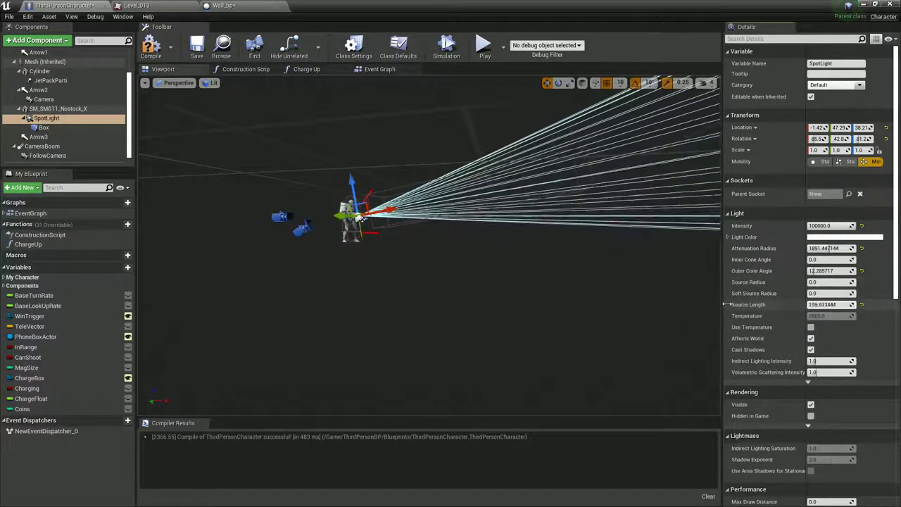
{"action": "left_click", "coordinate": [844, 305]}
{"action": "type", "text": "50"}
{"action": "key", "text": "Return"}
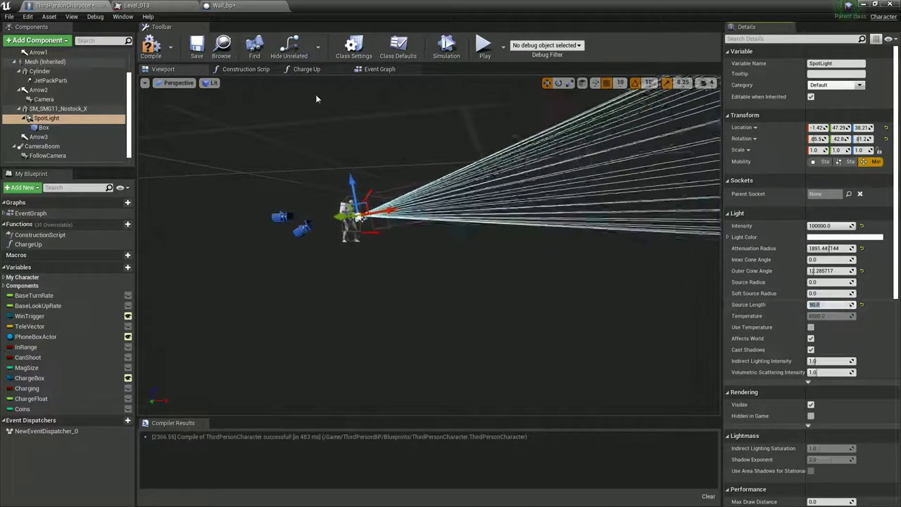
Delete the Print String node that follows the Wall_bp cast in the ThirdPersonCharacter event graph
{"action": "left_click", "coordinate": [379, 69]}
{"action": "left_click", "coordinate": [584, 247]}
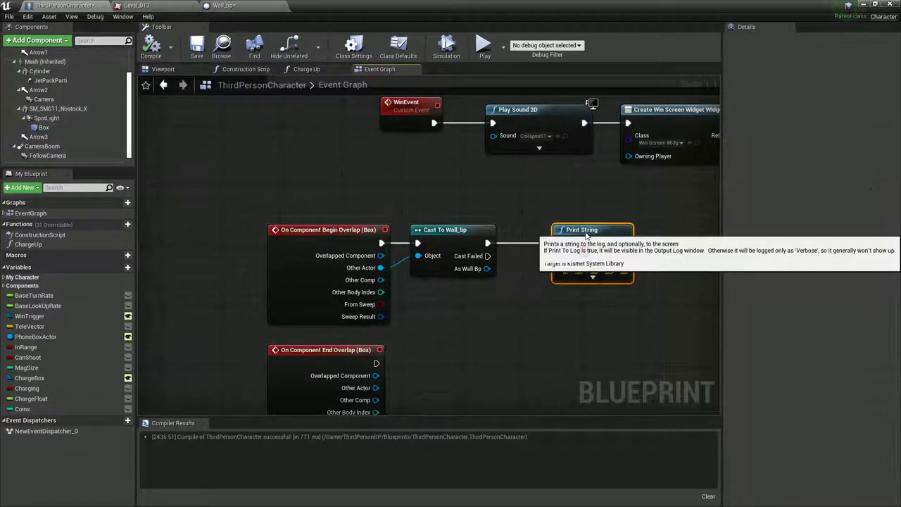
{"action": "key", "text": "Delete"}
Add a custom event named Shine below Event Tick in Wall_bp's event graph
{"action": "left_click", "coordinate": [135, 5]}
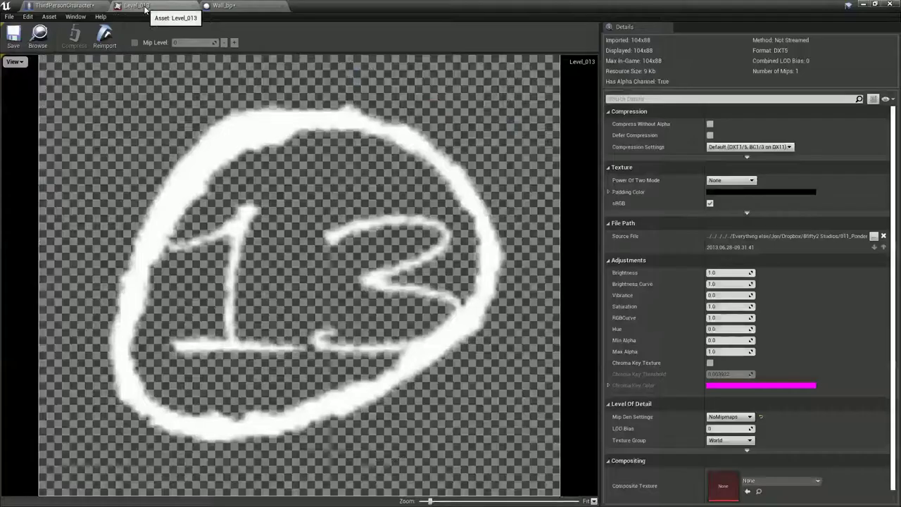
{"action": "left_click", "coordinate": [220, 6]}
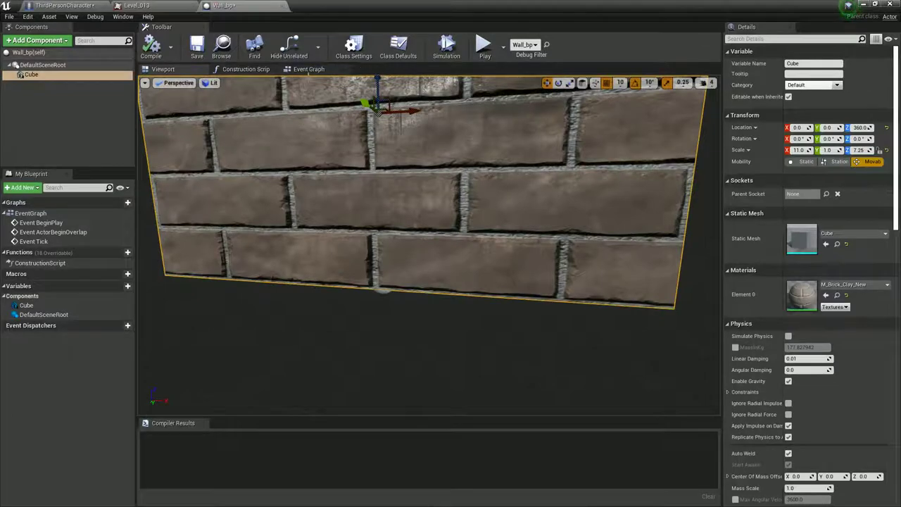
{"action": "left_click", "coordinate": [305, 70]}
{"action": "right_click_drag", "start_coordinate": [491, 374], "coordinate": [388, 222]}
{"action": "right_click", "coordinate": [336, 341]}
{"action": "type", "text": "custom event"}
{"action": "key", "text": "Return"}
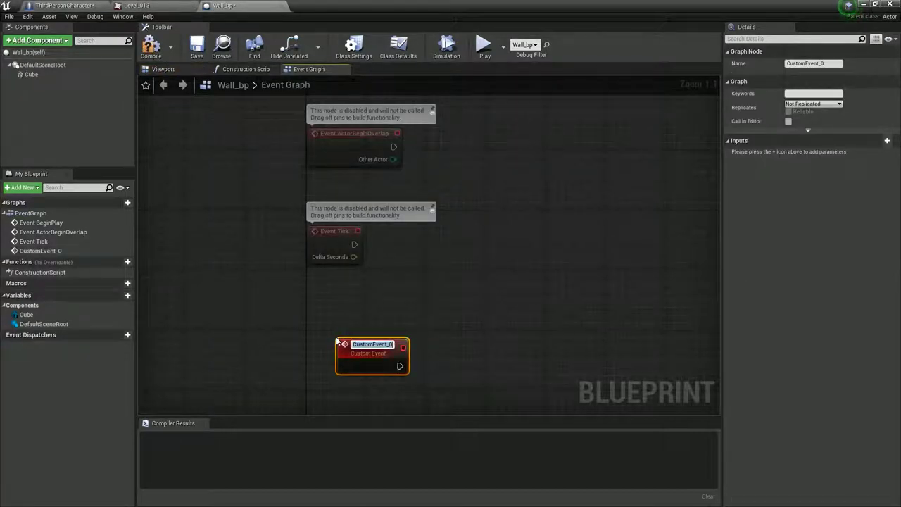
{"action": "type", "text": "Shine"}
{"action": "key", "text": "Return"}
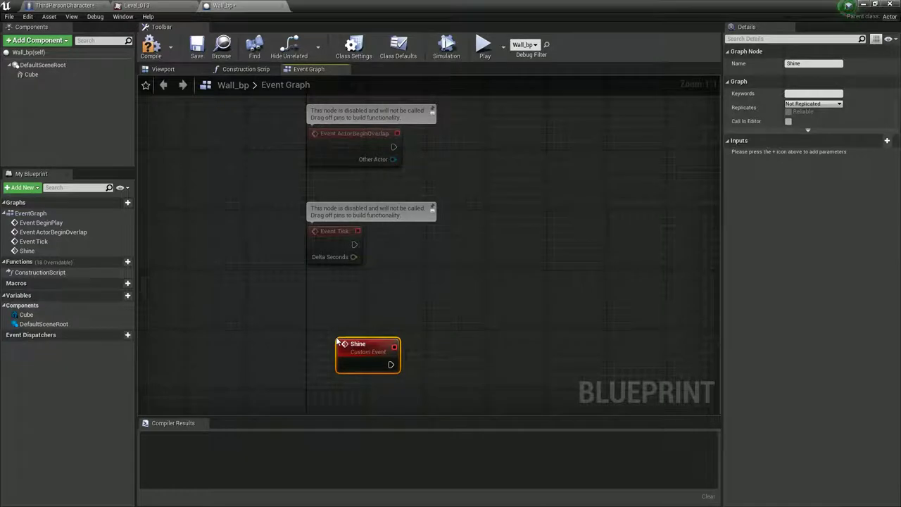
{"action": "left_click_drag", "start_coordinate": [337, 343], "coordinate": [307, 343]}
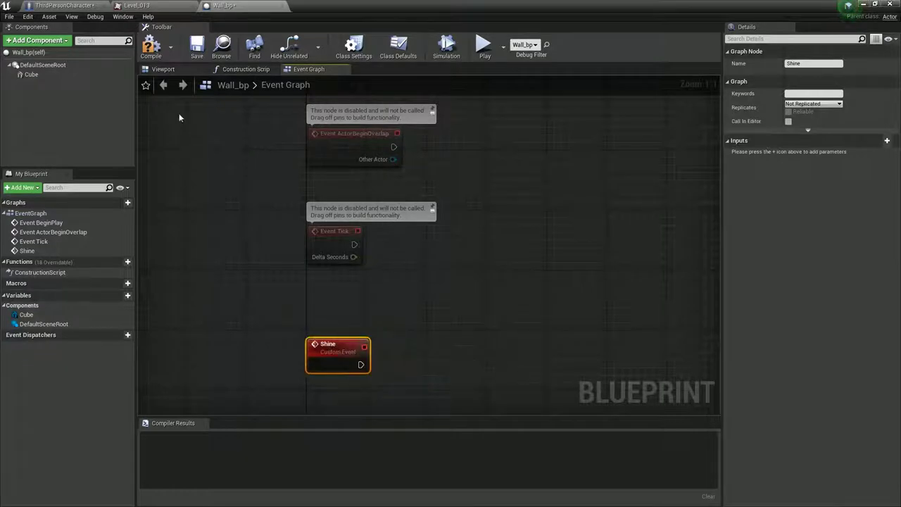
In the ThirdPersonCharacter event graph, call Shine from the cast's As Wall Bp output, align the node with the cast and compile
{"action": "left_click", "coordinate": [77, 7]}
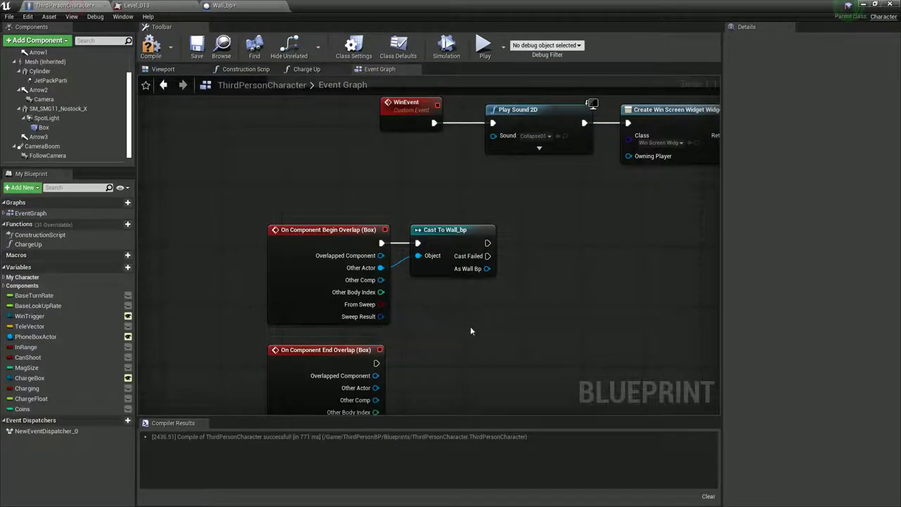
{"action": "right_click_drag", "start_coordinate": [470, 330], "coordinate": [389, 340]}
{"action": "left_click_drag", "start_coordinate": [509, 293], "coordinate": [510, 293]}
{"action": "type", "text": "shine"}
{"action": "key", "text": "Return"}
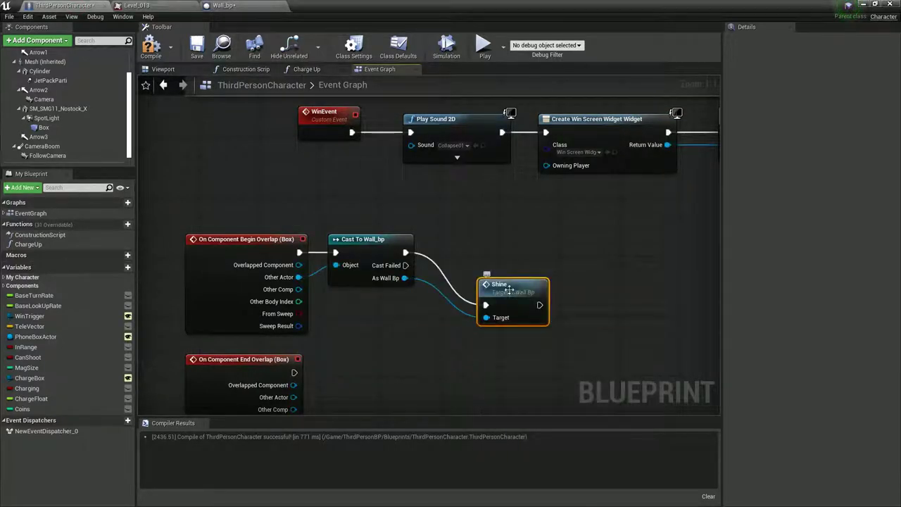
{"action": "left_click_drag", "start_coordinate": [508, 289], "coordinate": [501, 236]}
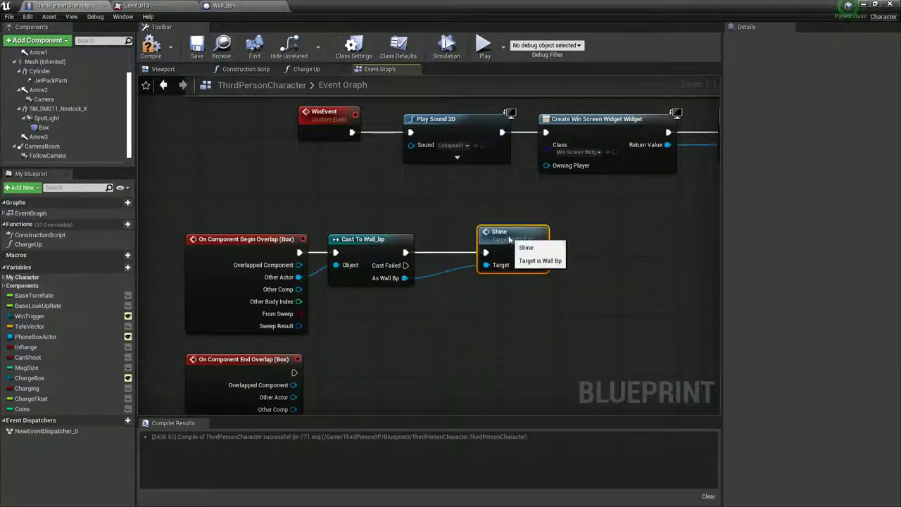
{"action": "left_click", "coordinate": [150, 46]}
Compile Wall_bp so that ThirdPersonCharacter can find its Shine event
{"action": "left_click", "coordinate": [237, 7]}
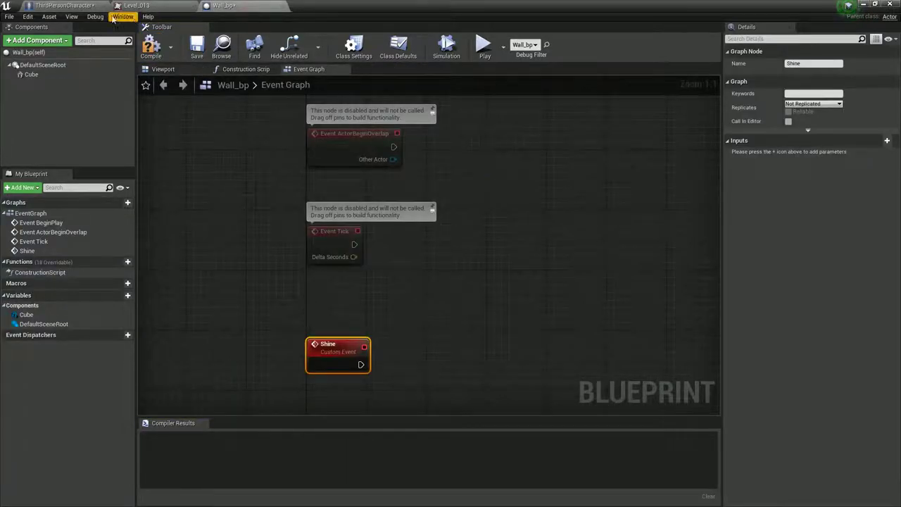
{"action": "left_click", "coordinate": [59, 6]}
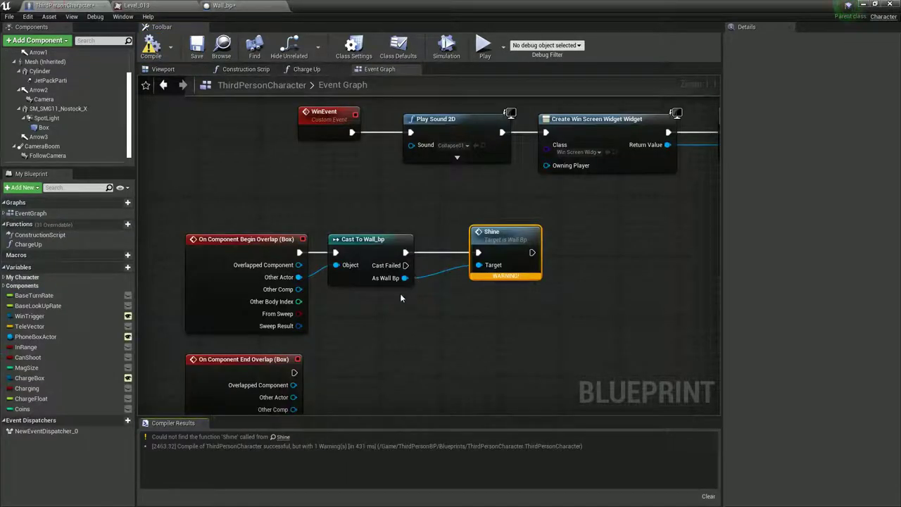
{"action": "left_click", "coordinate": [224, 6]}
{"action": "left_click", "coordinate": [150, 47]}
{"action": "left_click", "coordinate": [62, 5]}
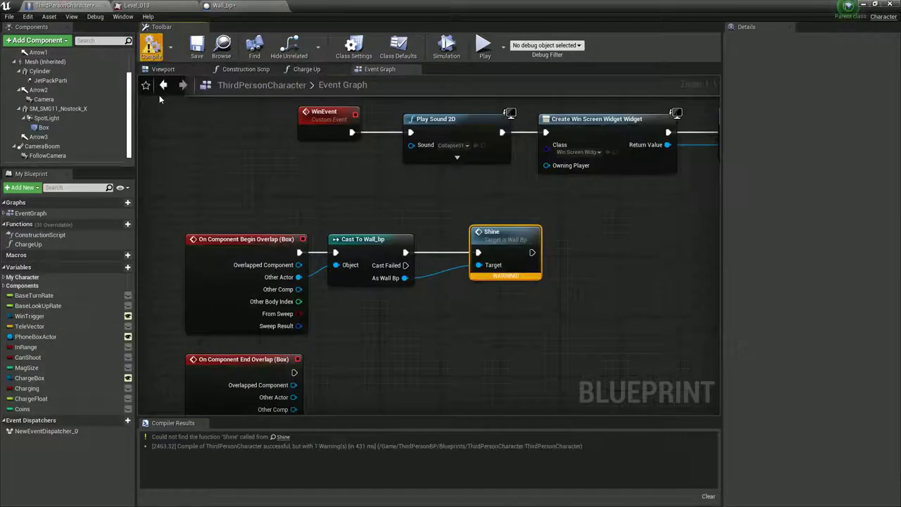
In Wall_bp, connect a Set Scalar Parameter Value on Materials node targeting Cube to the Shine event and compile
{"action": "left_click", "coordinate": [252, 8]}
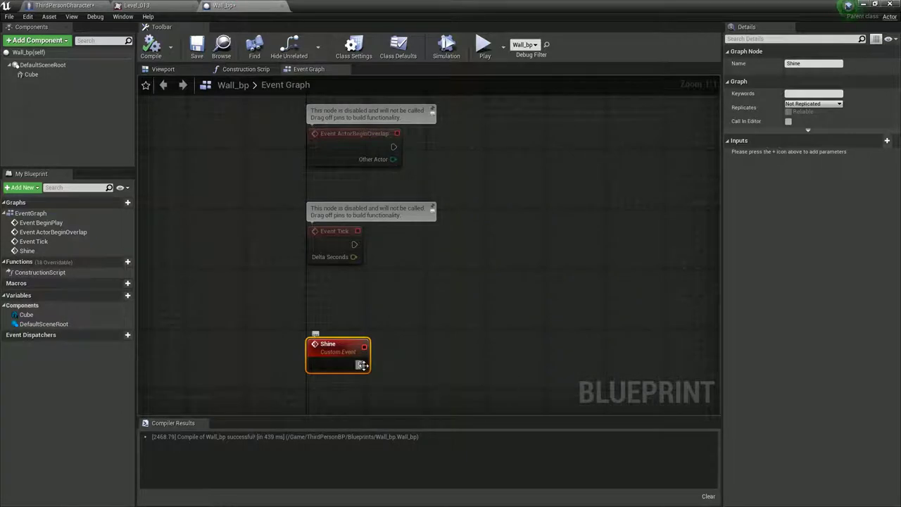
{"action": "left_click_drag", "start_coordinate": [430, 362], "coordinate": [431, 362]}
{"action": "scroll", "coordinate": [467, 358], "scroll_direction": "down", "scroll_amount": 20}
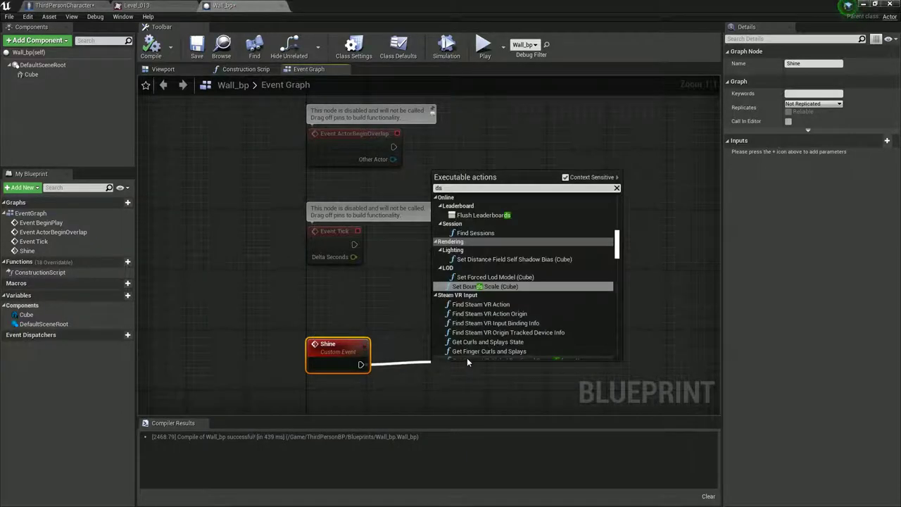
{"action": "type", "text": "set scalar"}
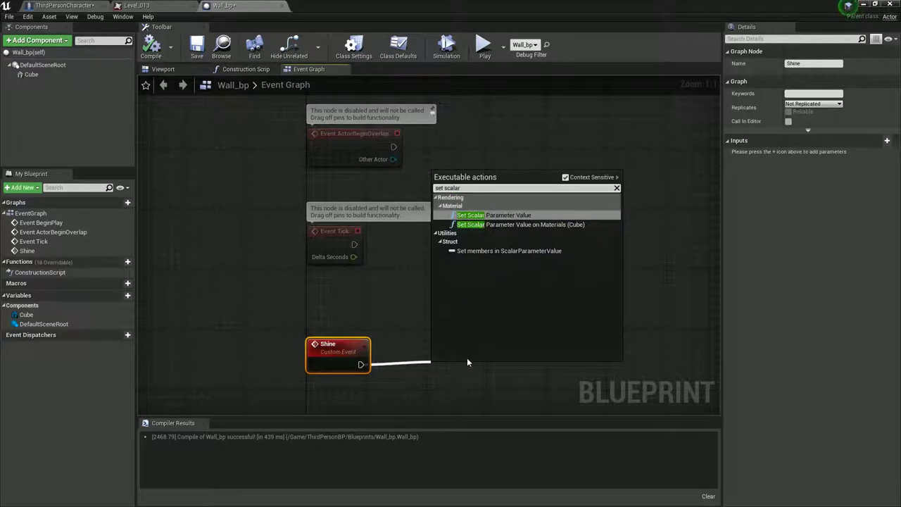
{"action": "left_click", "coordinate": [552, 224]}
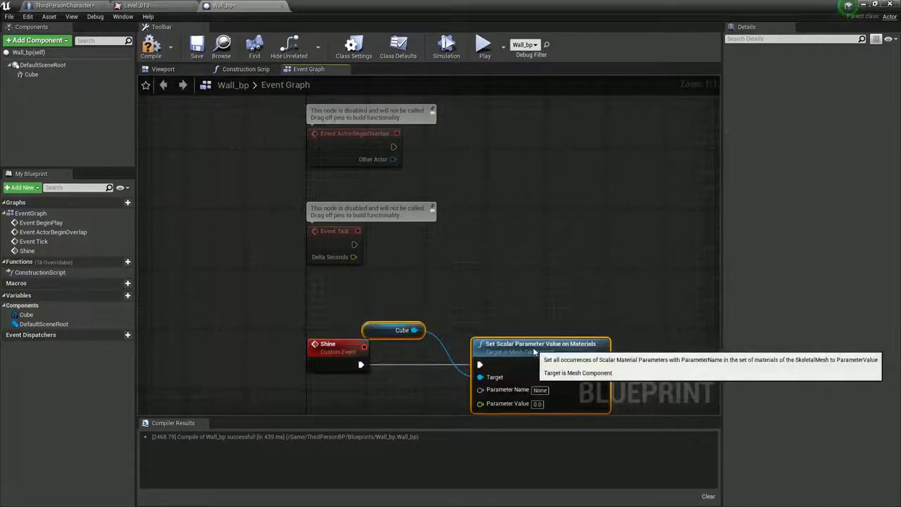
{"action": "right_click_drag", "start_coordinate": [536, 345], "coordinate": [458, 306]}
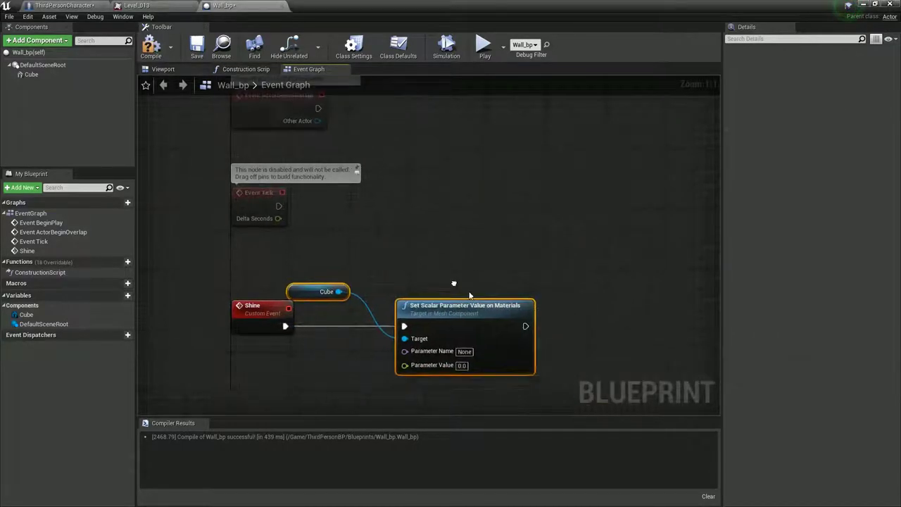
{"action": "left_click", "coordinate": [149, 46]}
Open the M_Brick_Clay_New material assigned to Cube and move its result node farther from the Multiply and Lerp nodes
{"action": "left_click", "coordinate": [55, 75]}
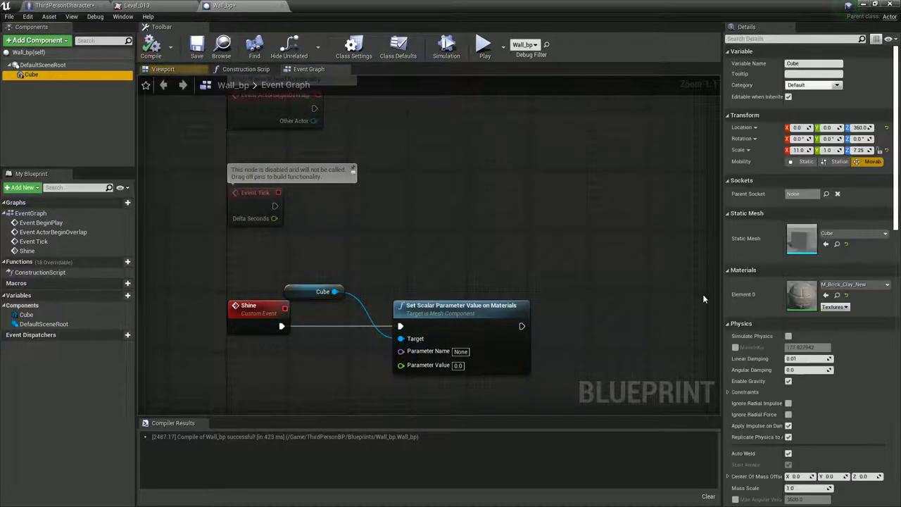
{"action": "double_click", "coordinate": [809, 304]}
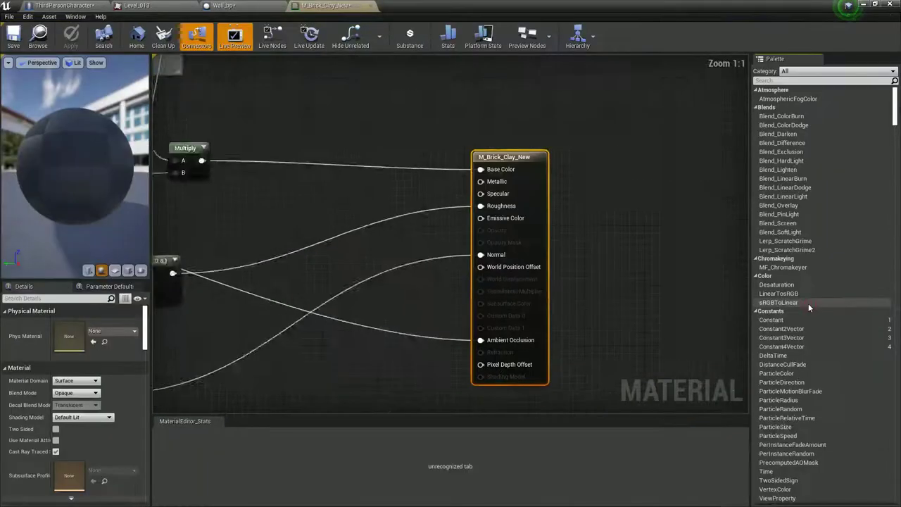
{"action": "scroll", "coordinate": [250, 338], "scroll_direction": "down", "scroll_amount": 6}
{"action": "right_click_drag", "start_coordinate": [249, 339], "coordinate": [530, 280]}
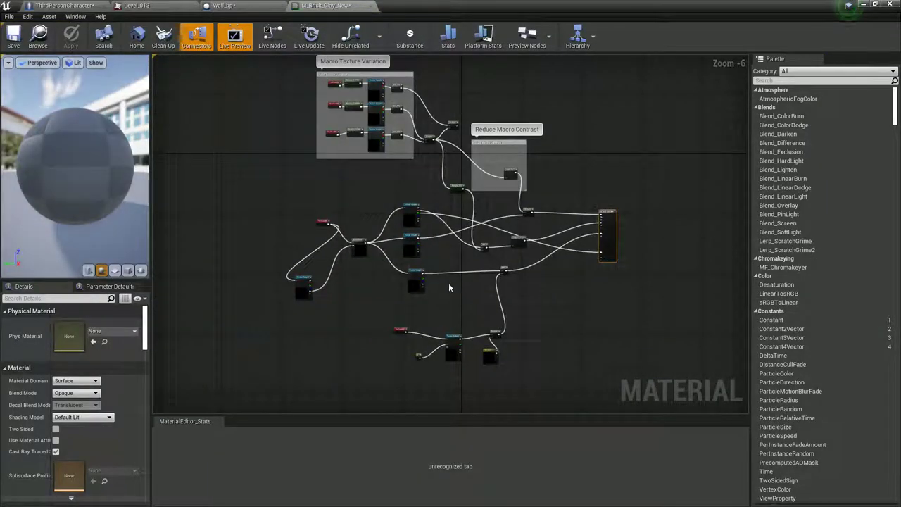
{"action": "scroll", "coordinate": [514, 240], "scroll_direction": "up", "scroll_amount": 6}
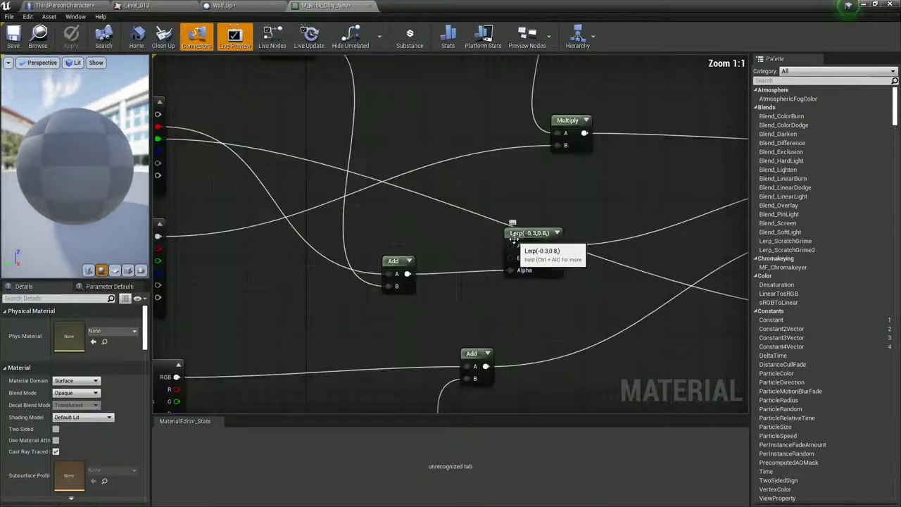
{"action": "key", "text": "Home"}
{"action": "left_click_drag", "start_coordinate": [424, 258], "coordinate": [476, 258]}
{"action": "right_click_drag", "start_coordinate": [435, 254], "coordinate": [568, 200]}
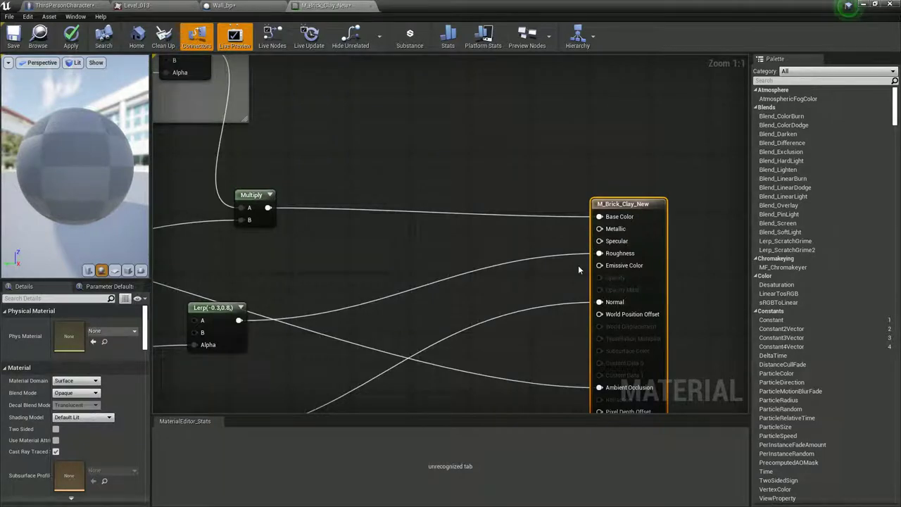
{"action": "right_click_drag", "start_coordinate": [427, 116], "coordinate": [386, 150]}
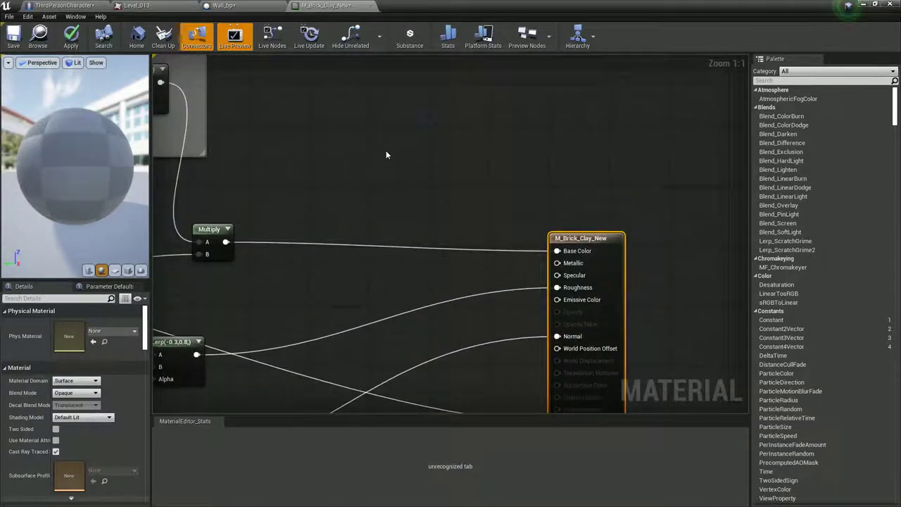
Add a Texture Sample of the Level_013 texture to the material graph, placed above the Base Color wire
{"action": "double_click", "coordinate": [422, 6]}
{"action": "left_click_drag", "start_coordinate": [208, 383], "coordinate": [544, 215]}
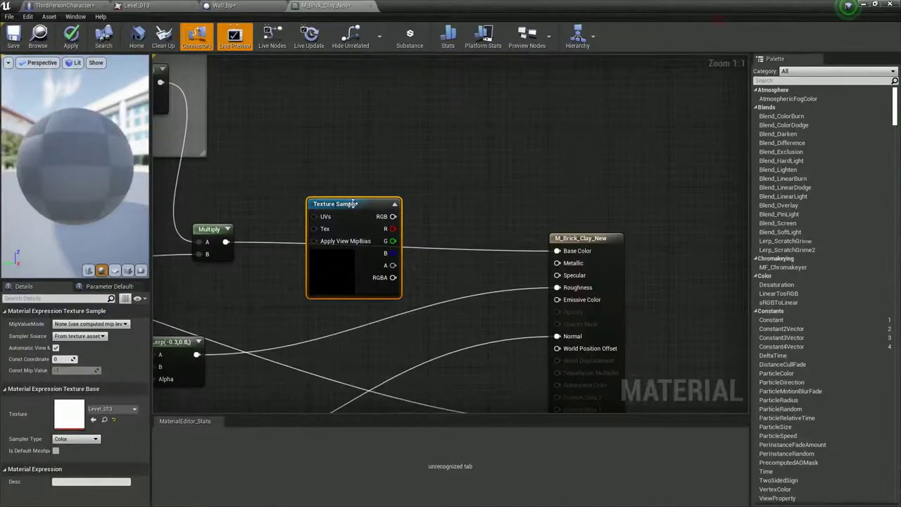
{"action": "left_click_drag", "start_coordinate": [354, 203], "coordinate": [422, 141]}
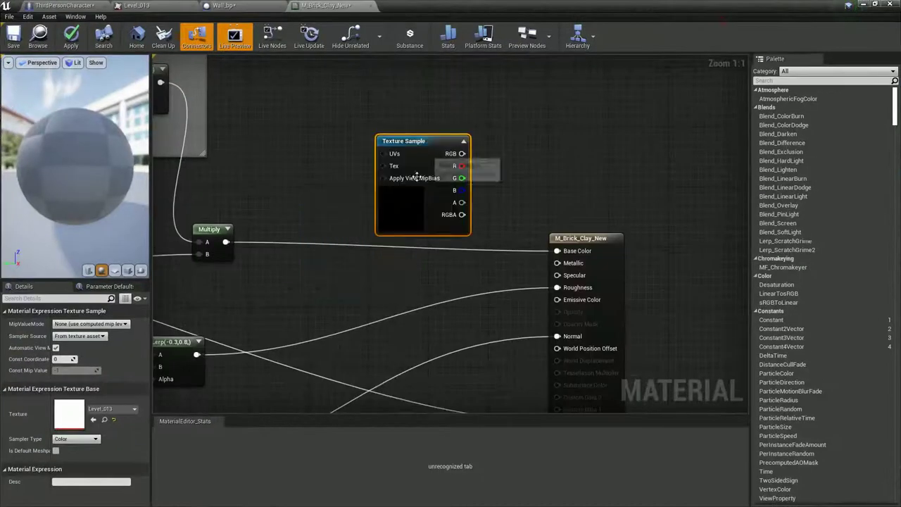
{"action": "double_click", "coordinate": [62, 422]}
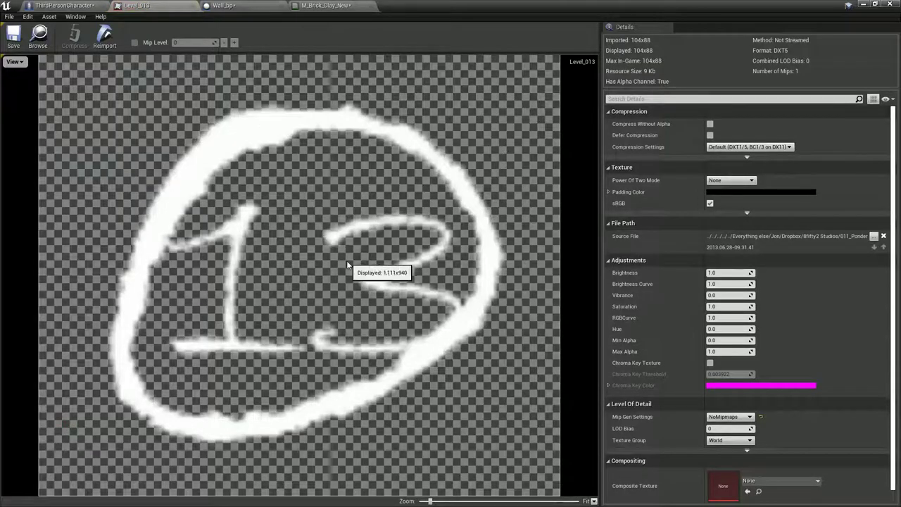
{"action": "left_click", "coordinate": [328, 6]}
{"action": "left_click_drag", "start_coordinate": [454, 155], "coordinate": [386, 155]}
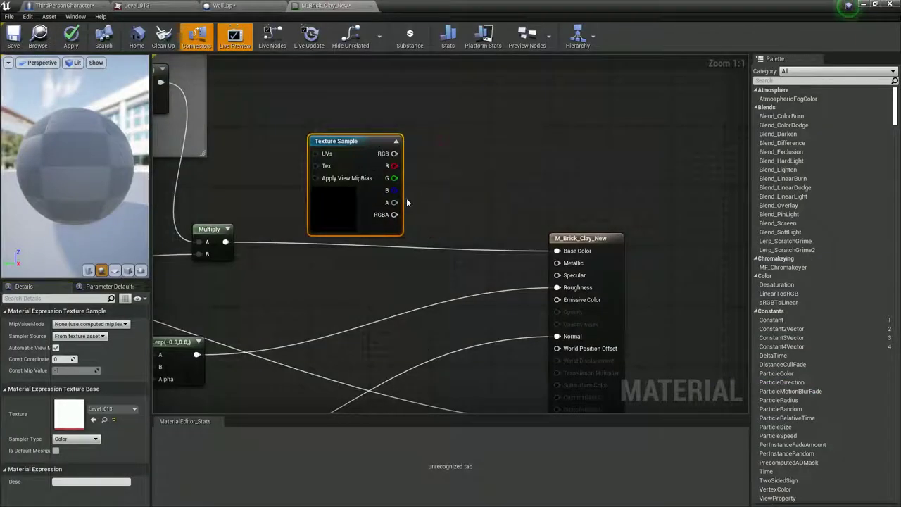
Add a Multiply node fed by the Texture Sample's RGB and RGBA outputs and move both nodes up
{"action": "key", "text": "m"}
{"action": "left_click", "coordinate": [427, 170]}
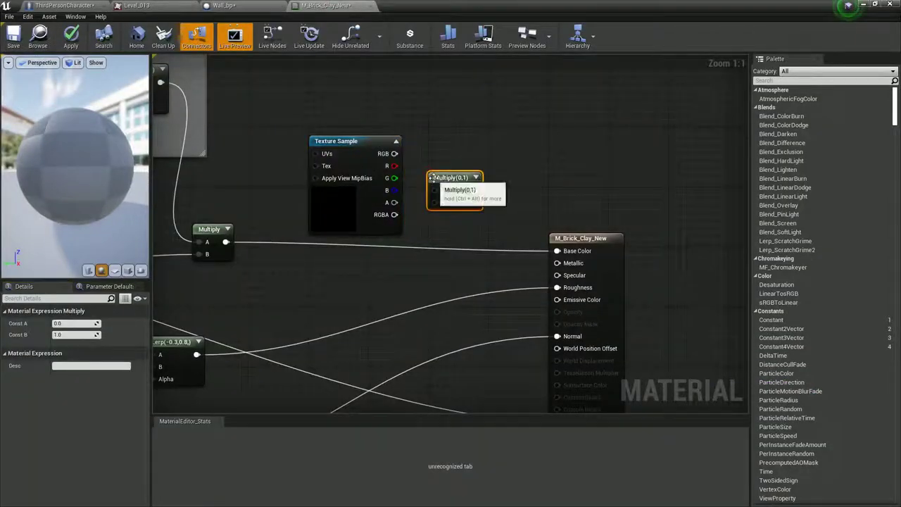
{"action": "left_click_drag", "start_coordinate": [434, 189], "coordinate": [395, 154]}
{"action": "left_click_drag", "start_coordinate": [434, 202], "coordinate": [394, 214]}
{"action": "left_click_drag", "start_coordinate": [367, 147], "coordinate": [366, 110]}
{"action": "left_click_drag", "start_coordinate": [446, 193], "coordinate": [445, 118]}
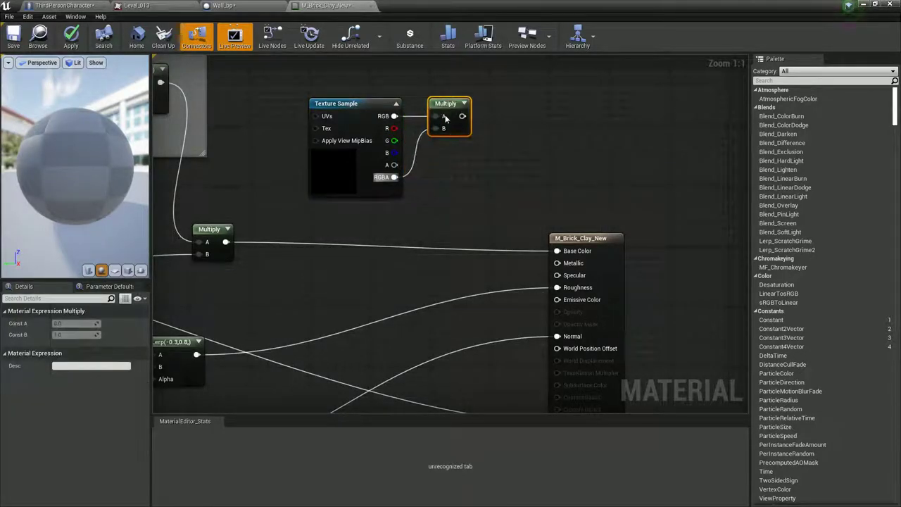
Combine the texture and brick Multiply nodes through an Add node into Base Color, with the texture's alpha feeding the texture Multiply's B
{"action": "left_click", "coordinate": [471, 201]}
{"action": "left_click_drag", "start_coordinate": [483, 216], "coordinate": [465, 206]}
{"action": "left_click_drag", "start_coordinate": [225, 241], "coordinate": [464, 217]}
{"action": "left_click_drag", "start_coordinate": [461, 116], "coordinate": [552, 251]}
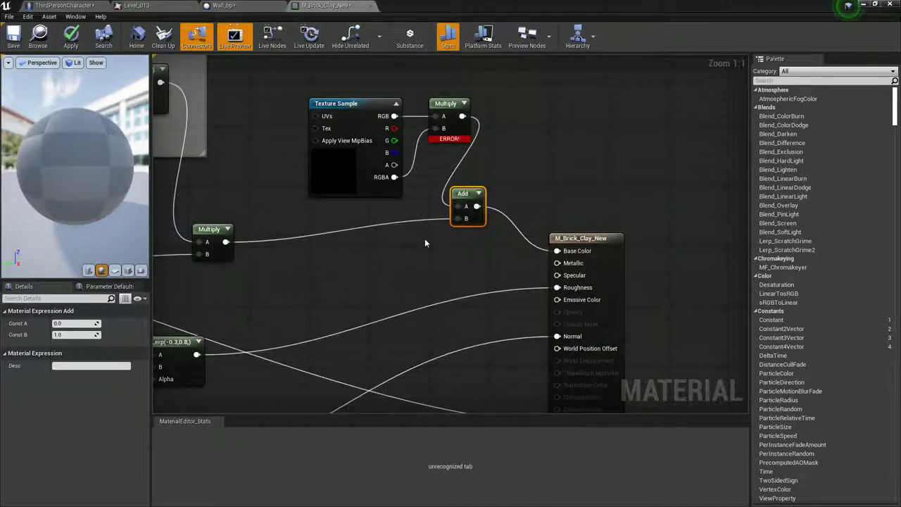
{"action": "left_click", "coordinate": [394, 177], "text": "alt"}
{"action": "left_click_drag", "start_coordinate": [394, 164], "coordinate": [436, 128]}
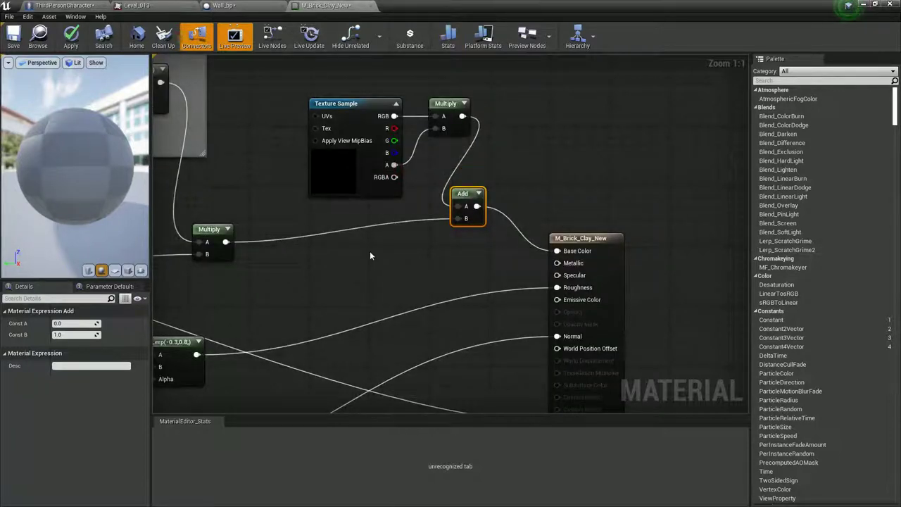
Insert a Lerp before Base Color, with the brick Multiply as A and the Add result as B, moving the result node away for room
{"action": "left_click_drag", "start_coordinate": [570, 238], "coordinate": [637, 238]}
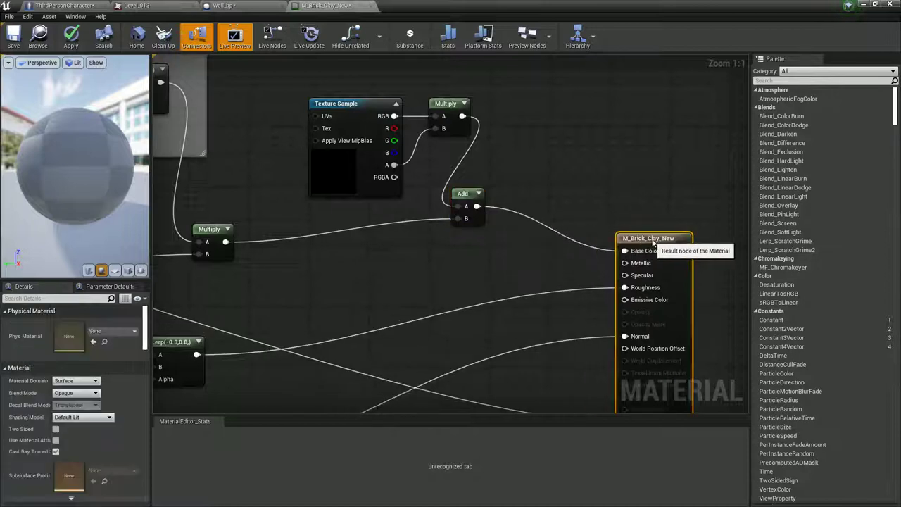
{"action": "left_click", "coordinate": [497, 245]}
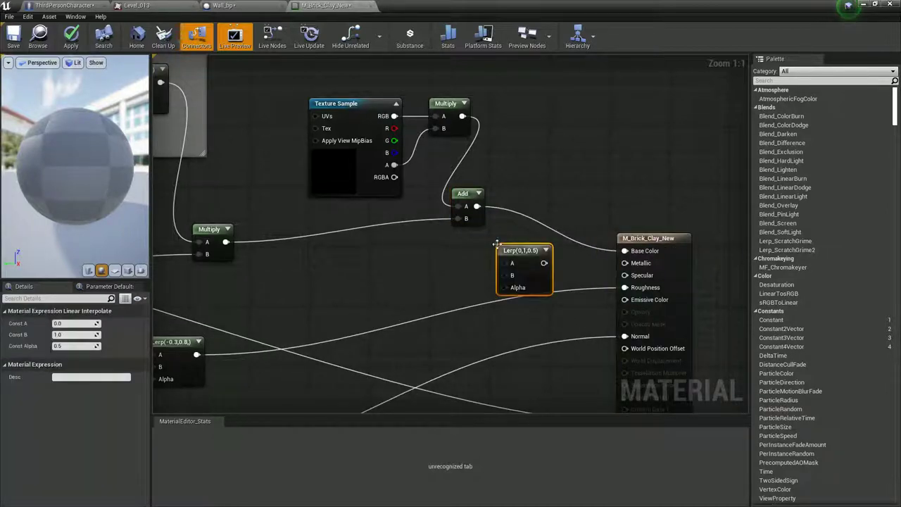
{"action": "right_click", "coordinate": [435, 256]}
{"action": "type", "text": "ler"}
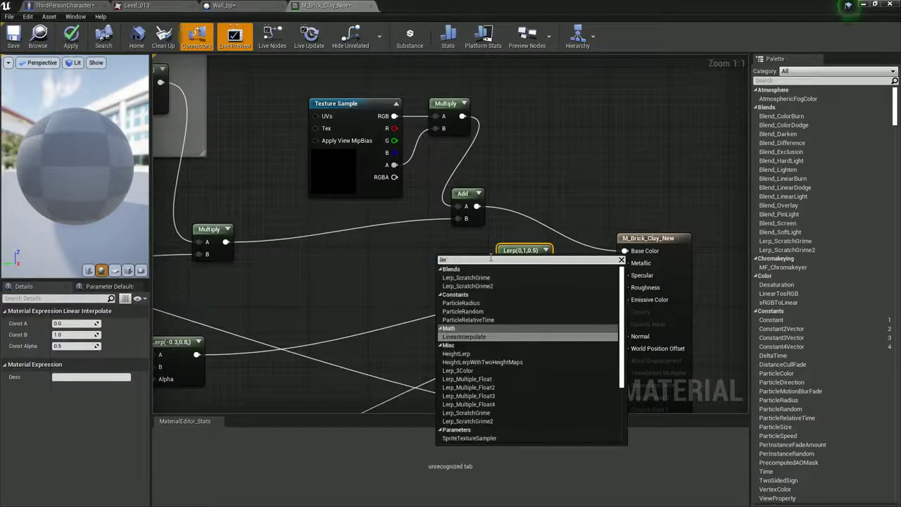
{"action": "left_click", "coordinate": [423, 272]}
{"action": "mouse_move", "coordinate": [523, 252]}
{"action": "left_mouse_down"}
{"action": "mouse_move", "coordinate": [520, 224]}
{"action": "mouse_move", "coordinate": [536, 226]}
{"action": "mouse_move", "coordinate": [522, 235]}
{"action": "left_mouse_up"}
{"action": "left_click_drag", "start_coordinate": [226, 242], "coordinate": [514, 242]}
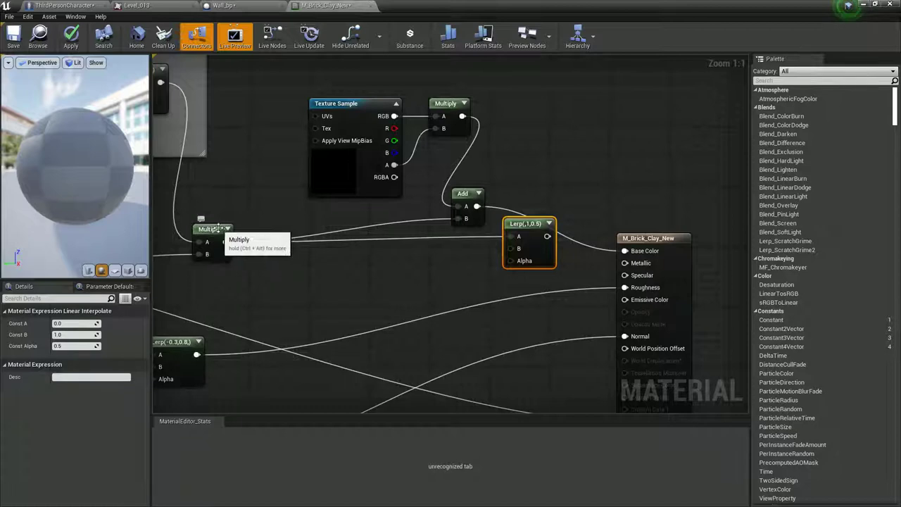
{"action": "left_click_drag", "start_coordinate": [475, 207], "coordinate": [625, 250]}
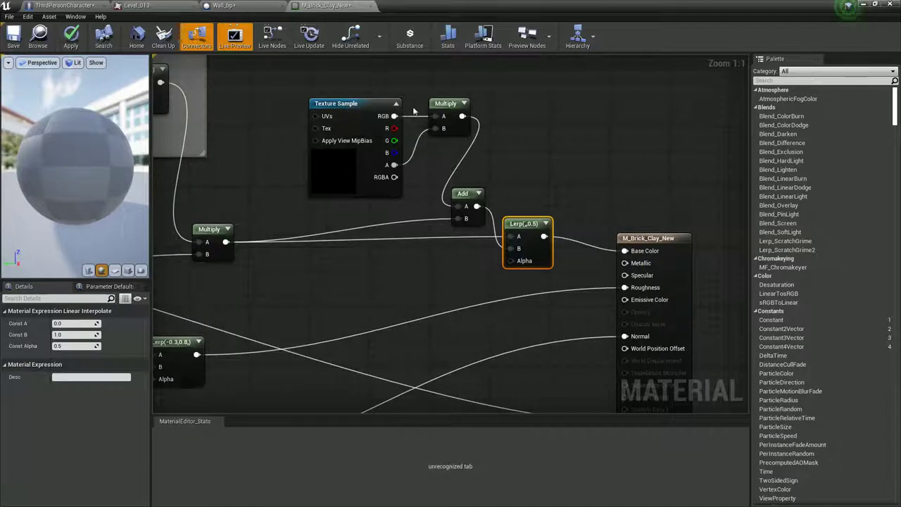
Create a scalar parameter named Light and connect it to the Lerp's Alpha
{"action": "left_click", "coordinate": [457, 271]}
{"action": "type", "text": "sss"}
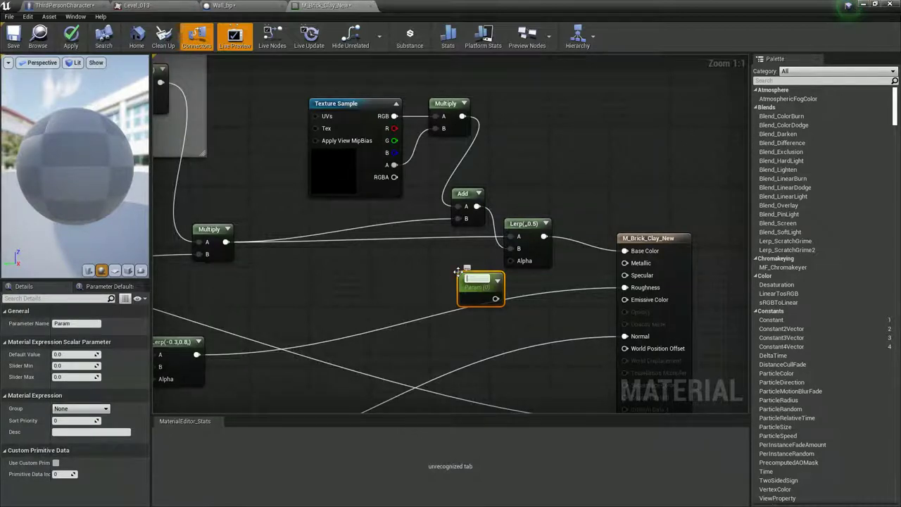
{"action": "key", "text": "Return"}
{"action": "left_click_drag", "start_coordinate": [473, 291], "coordinate": [436, 266]}
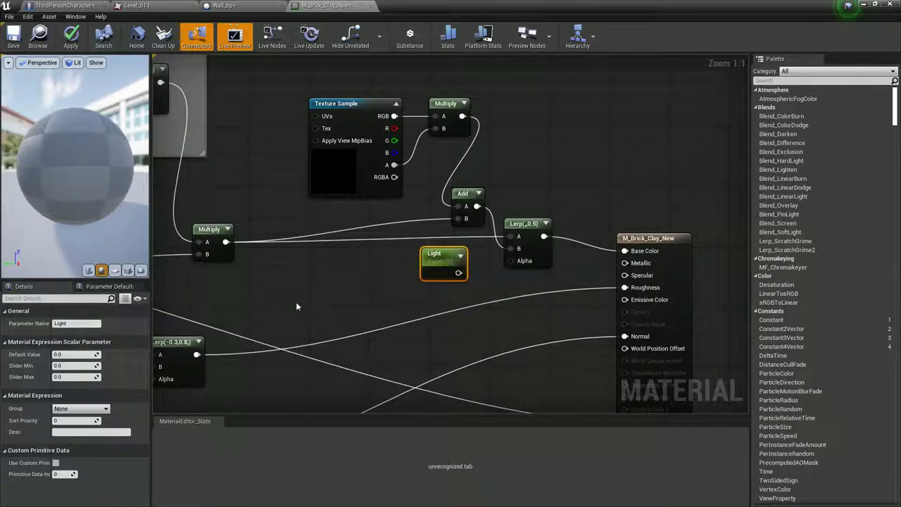
{"action": "left_click_drag", "start_coordinate": [459, 273], "coordinate": [511, 261]}
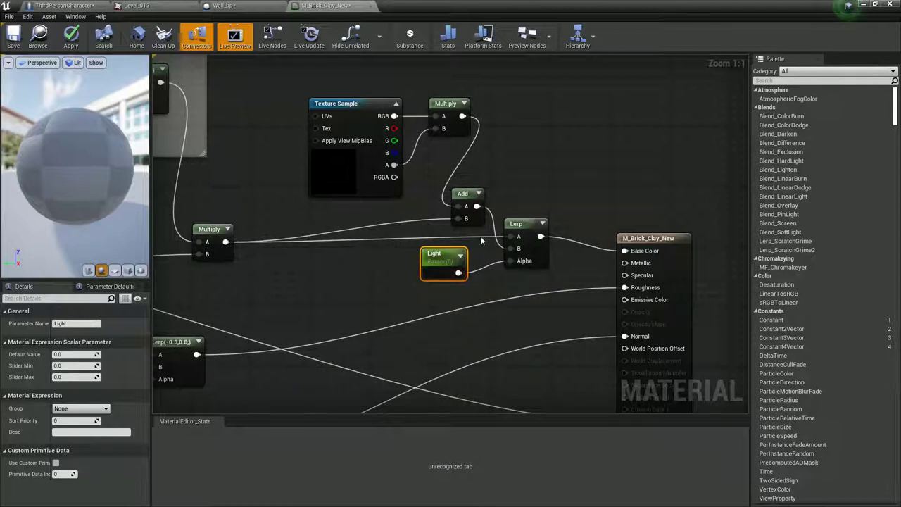
Set the Light parameter's default value to 1
{"action": "left_click", "coordinate": [73, 355]}
{"action": "left_click", "coordinate": [305, 301]}
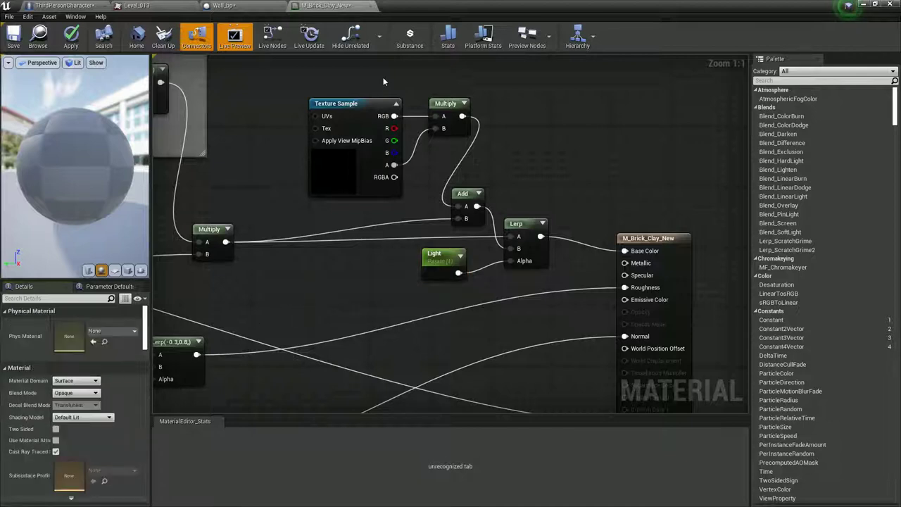
{"action": "left_click_drag", "start_coordinate": [391, 104], "coordinate": [477, 215]}
{"action": "left_click", "coordinate": [521, 281]}
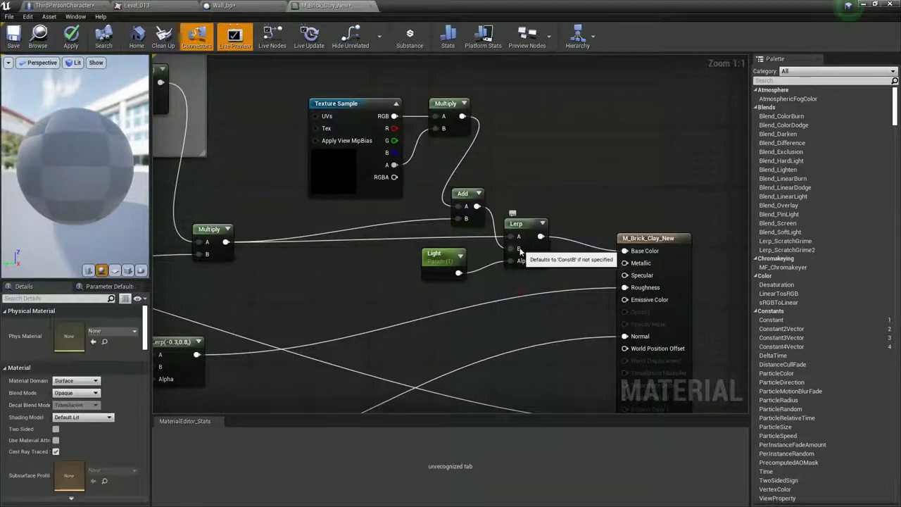
Set the Light parameter's default value to 0 and apply the material changes
{"action": "left_click", "coordinate": [423, 269]}
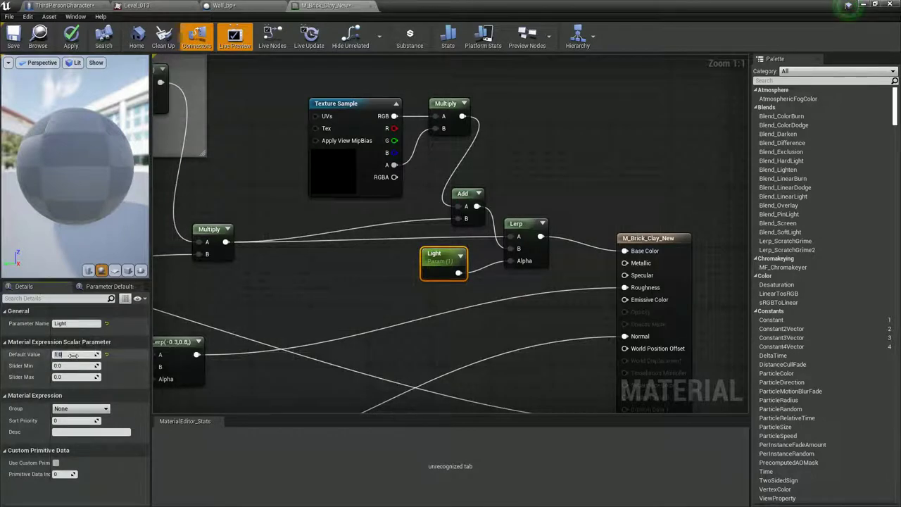
{"action": "key", "text": "Return"}
{"action": "left_click", "coordinate": [375, 280]}
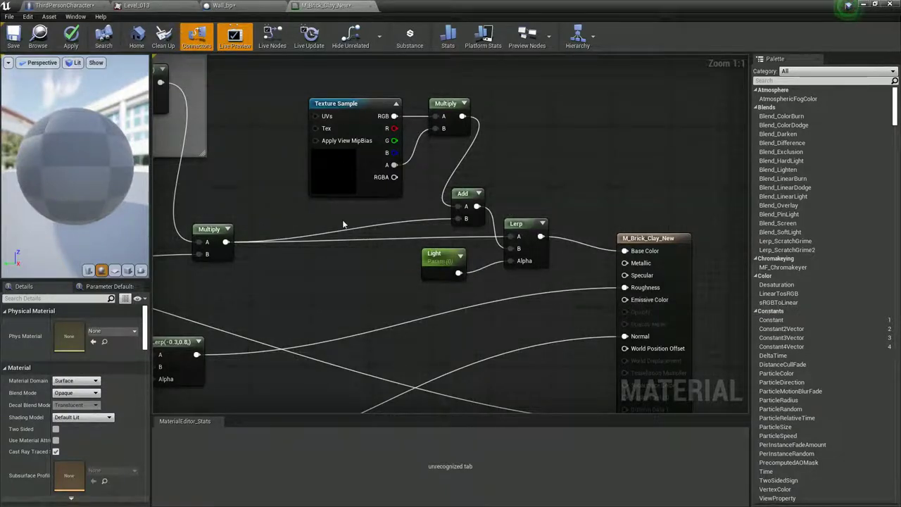
{"action": "left_click", "coordinate": [225, 6]}
{"action": "left_click", "coordinate": [299, 6]}
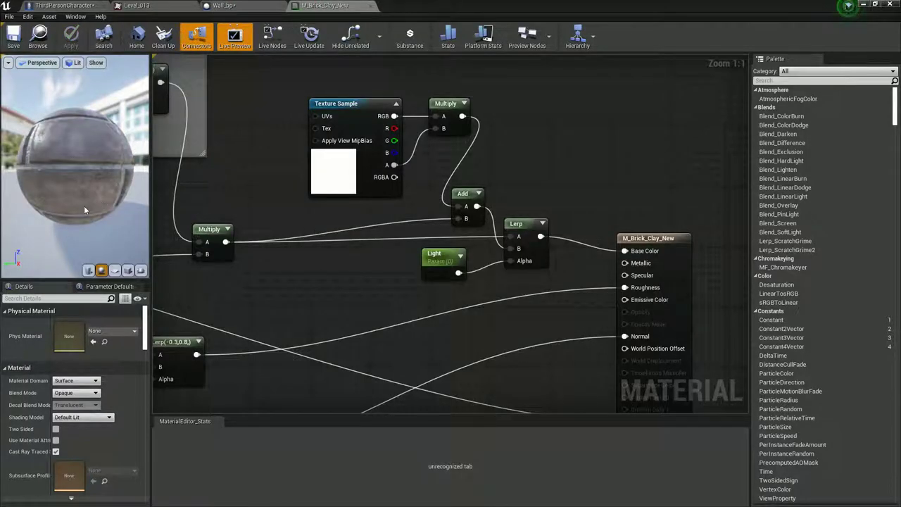
In Wall_bp, set the scalar parameter node's Parameter Name to Light and Parameter Value to 1.0, and compile
{"action": "left_click", "coordinate": [223, 6]}
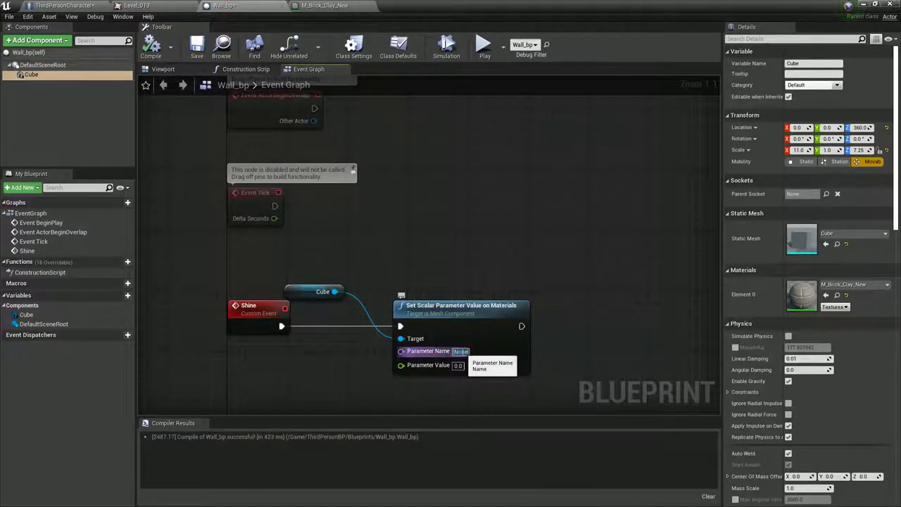
{"action": "type", "text": "LLight"}
{"action": "key", "text": "Return"}
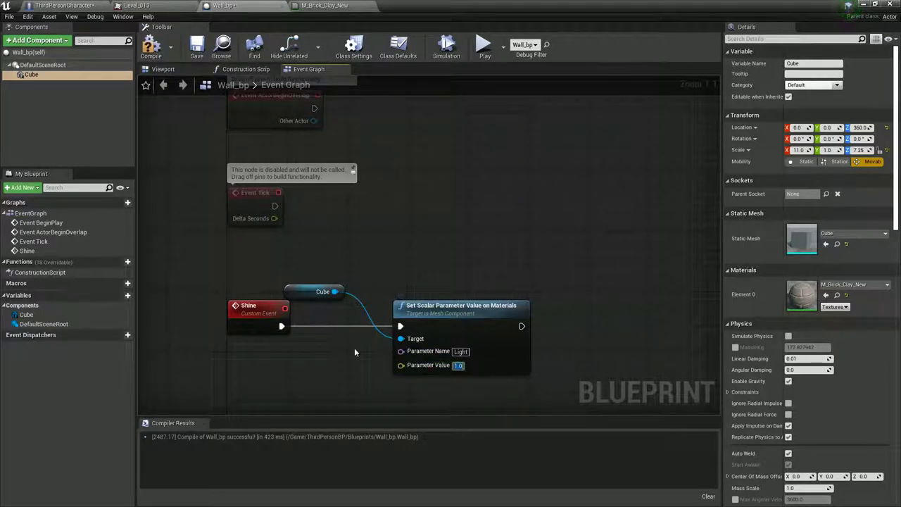
{"action": "left_click", "coordinate": [151, 44]}
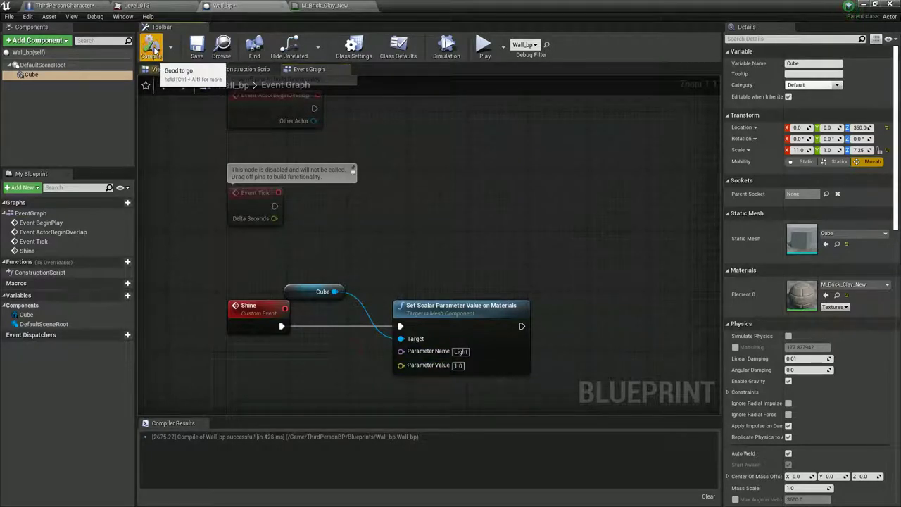
Play the DarkScene level and walk the character up to the brick wall and back to test the spotlight reveal
{"action": "left_click_drag", "start_coordinate": [401, 8], "coordinate": [609, 454]}
{"action": "left_click", "coordinate": [508, 35]}
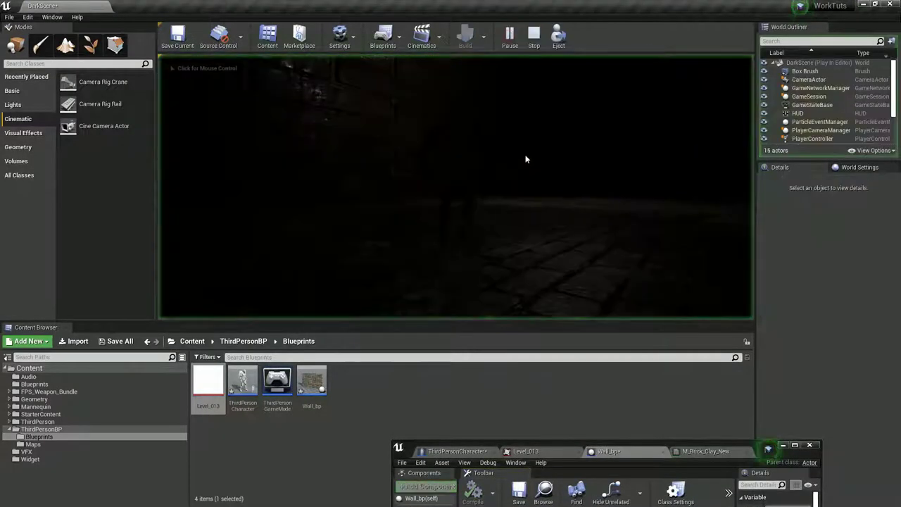
{"action": "left_click", "coordinate": [542, 244]}
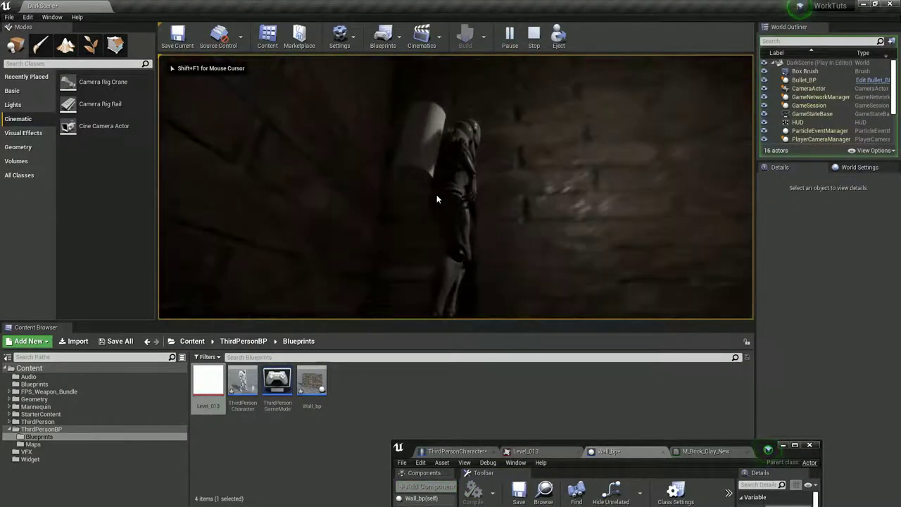
{"action": "key", "text": "w"}
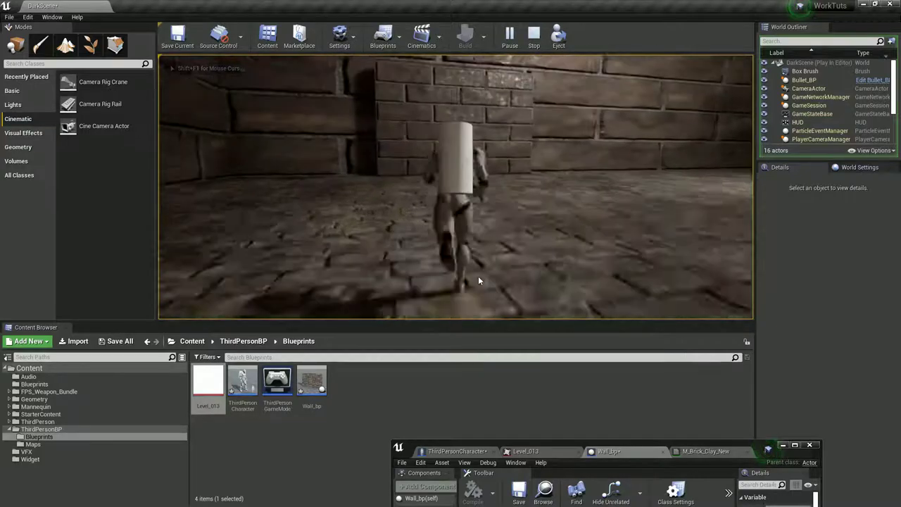
{"action": "left_click", "coordinate": [475, 270]}
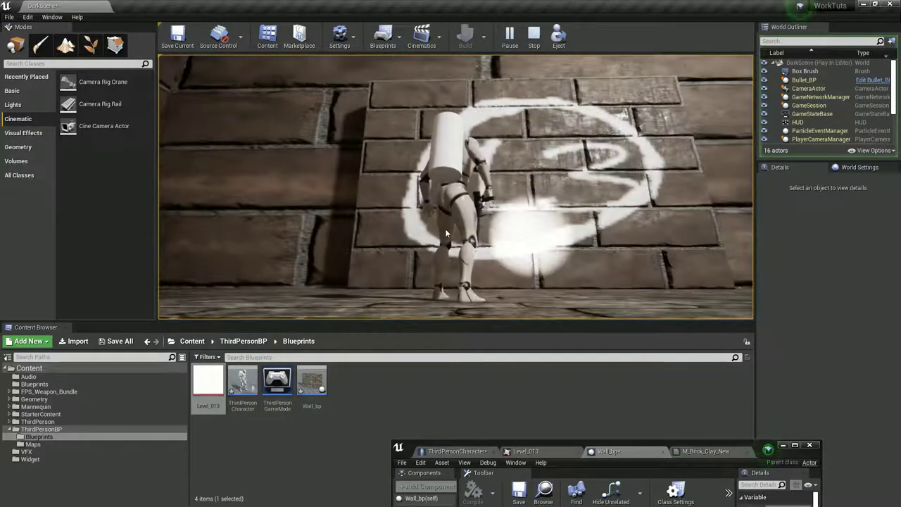
{"action": "key", "text": "s"}
{"action": "key", "text": "s"}
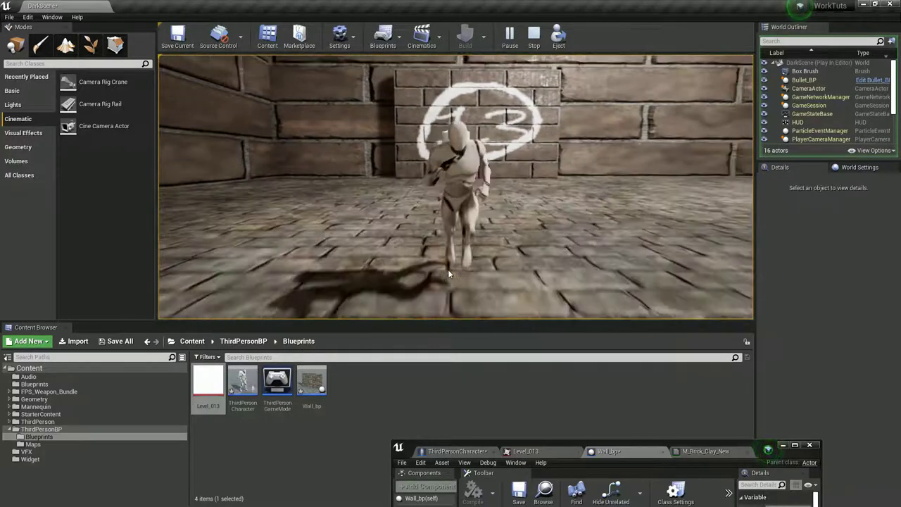
End the play test and add a custom event named ShineOff below the Shine event in Wall_bp's event graph
{"action": "key", "text": "Escape"}
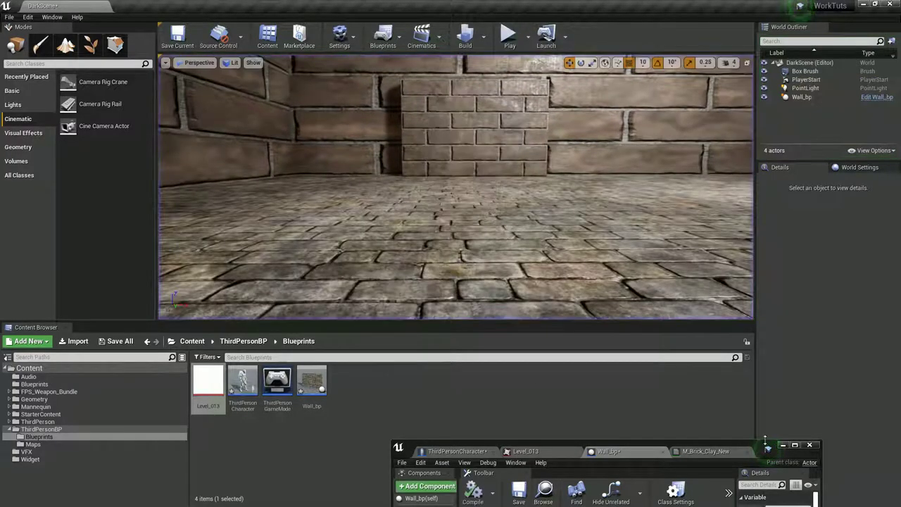
{"action": "left_click", "coordinate": [795, 445]}
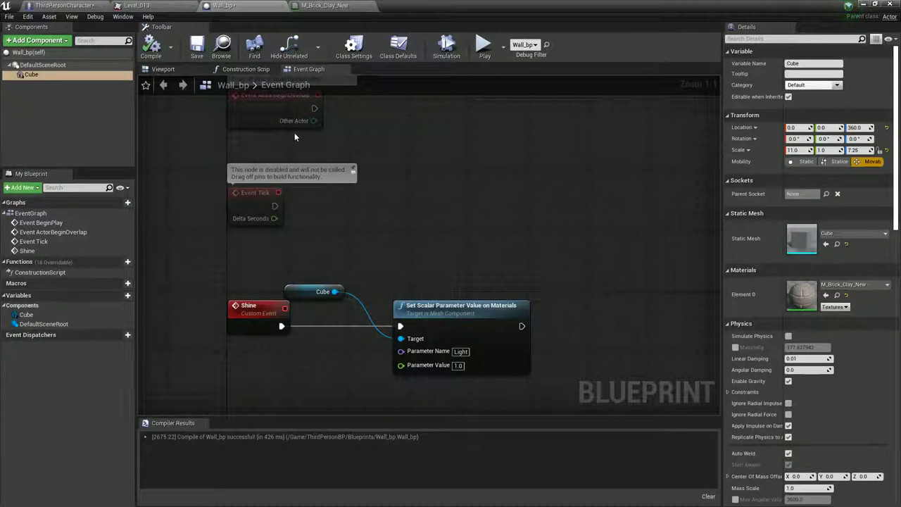
{"action": "right_click_drag", "start_coordinate": [301, 354], "coordinate": [291, 324]}
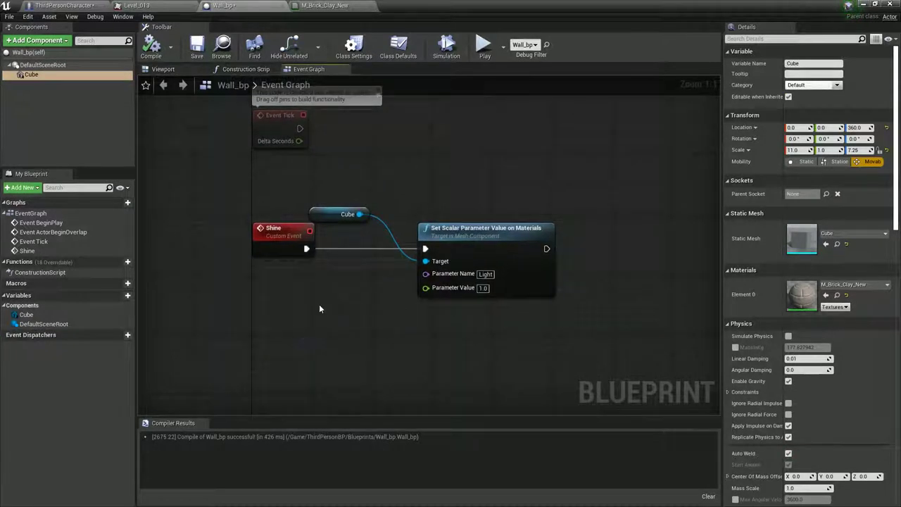
{"action": "right_click", "coordinate": [279, 357]}
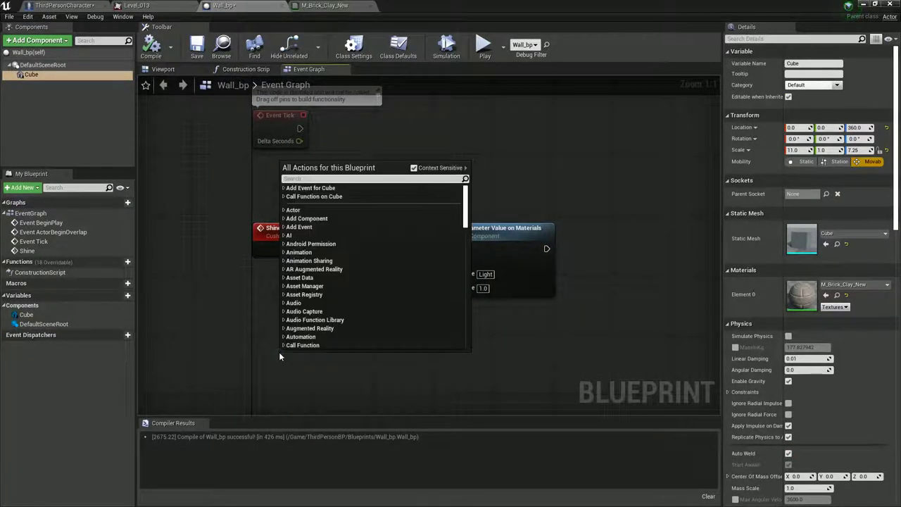
{"action": "type", "text": "custom"}
{"action": "key", "text": "Return"}
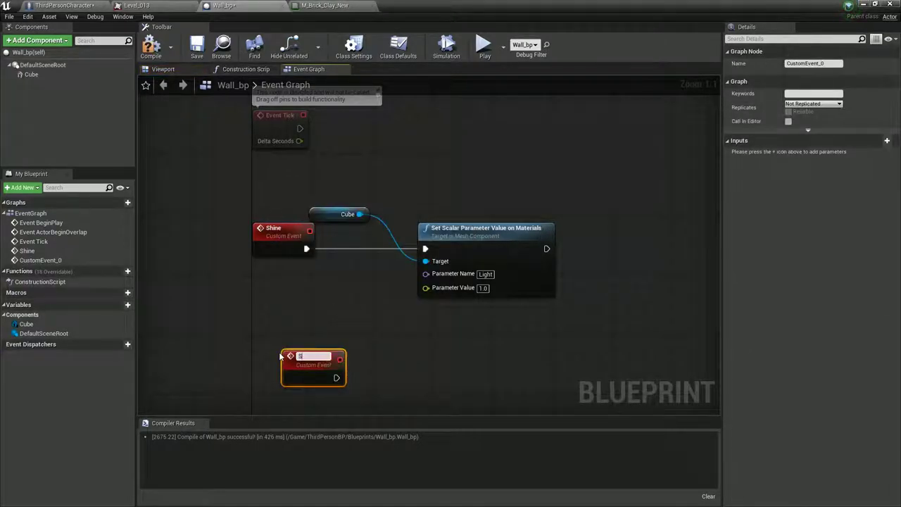
{"action": "type", "text": "ShineOff"}
{"action": "key", "text": "Return"}
{"action": "left_click_drag", "start_coordinate": [315, 363], "coordinate": [284, 362]}
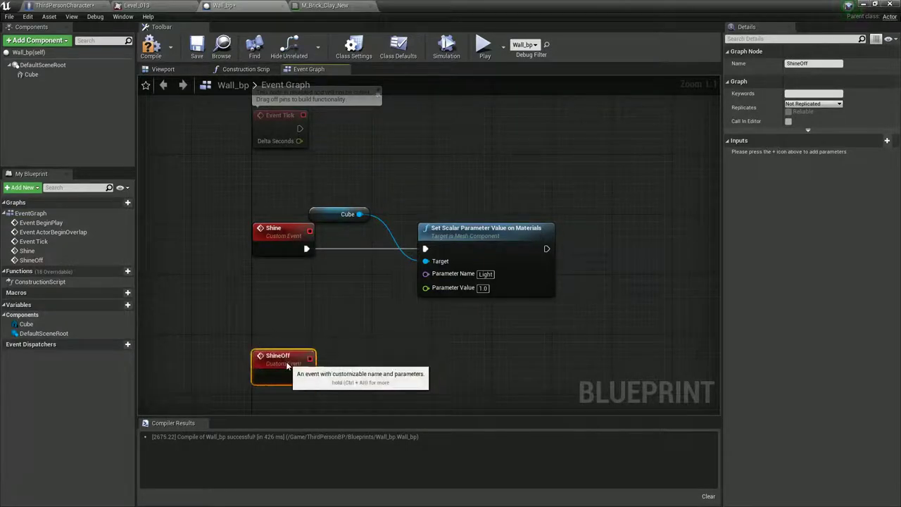
Duplicate the Set Scalar Parameter Value on Materials node and connect the copy to ShineOff and the shared Cube reference
{"action": "left_click", "coordinate": [454, 226]}
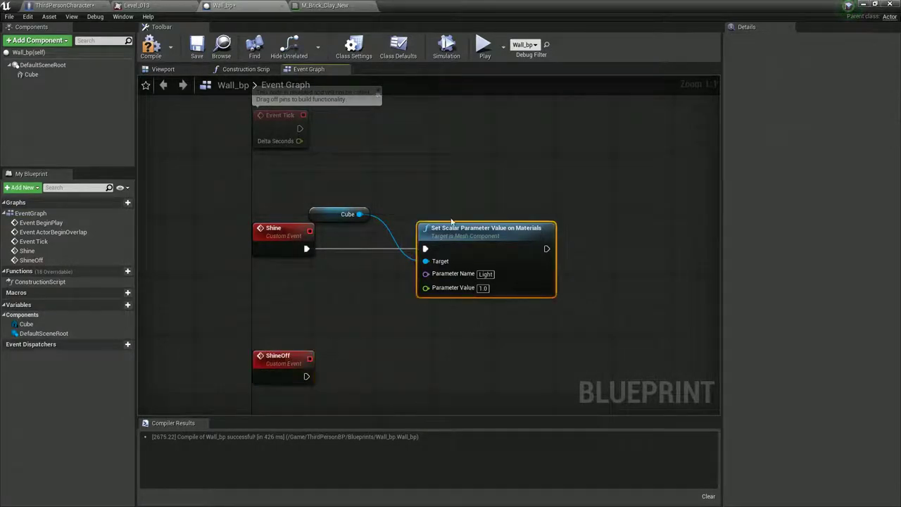
{"action": "key", "text": "ctrl+w"}
{"action": "left_click_drag", "start_coordinate": [552, 277], "coordinate": [529, 368]}
{"action": "left_click_drag", "start_coordinate": [306, 376], "coordinate": [343, 314]}
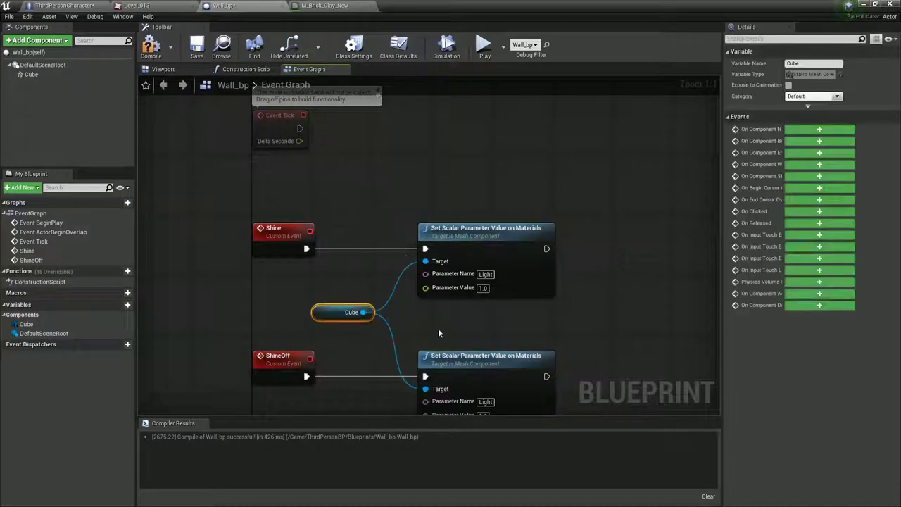
Set the Parameter Value of ShineOff's scalar parameter node to 0.0 and compile Wall_bp
{"action": "right_click_drag", "start_coordinate": [467, 354], "coordinate": [437, 272]}
{"action": "type", "text": "0"}
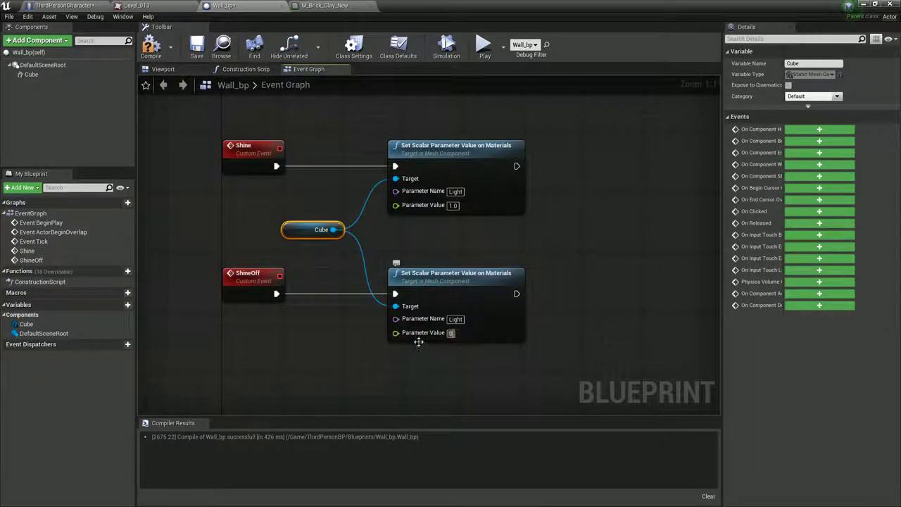
{"action": "left_click", "coordinate": [155, 47]}
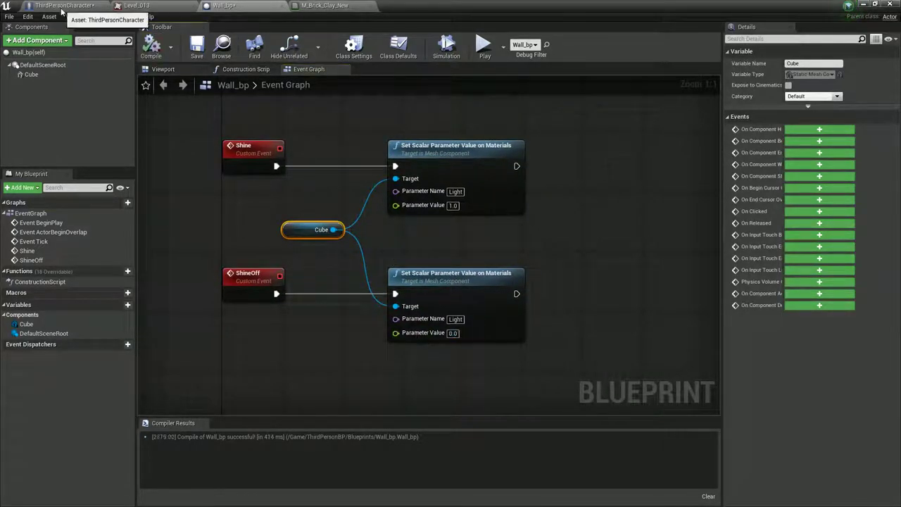
In ThirdPersonCharacter, add a Cast To Wall_bp fed by the Other Actor of On Component End Overlap (Box)
{"action": "left_click", "coordinate": [65, 5]}
{"action": "right_click_drag", "start_coordinate": [385, 347], "coordinate": [350, 291]}
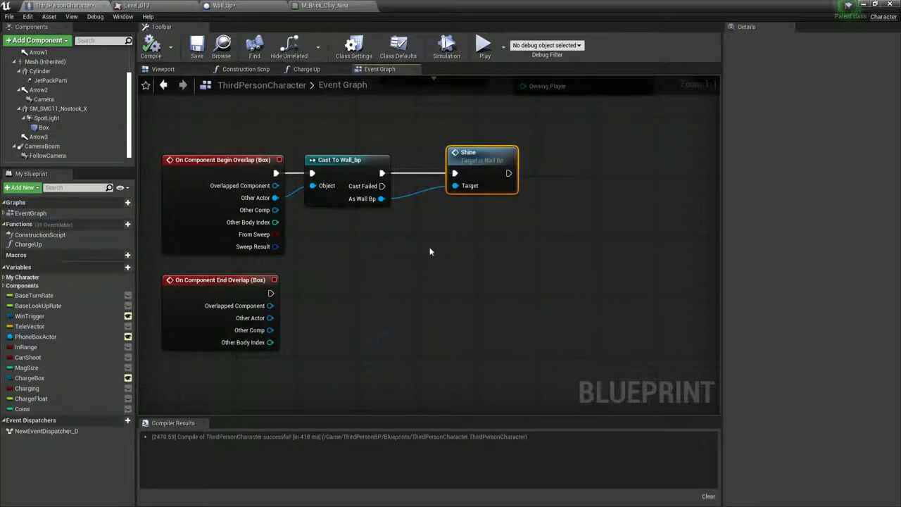
{"action": "left_click_drag", "start_coordinate": [270, 318], "coordinate": [334, 298]}
{"action": "type", "text": "wall"}
{"action": "key", "text": "Return"}
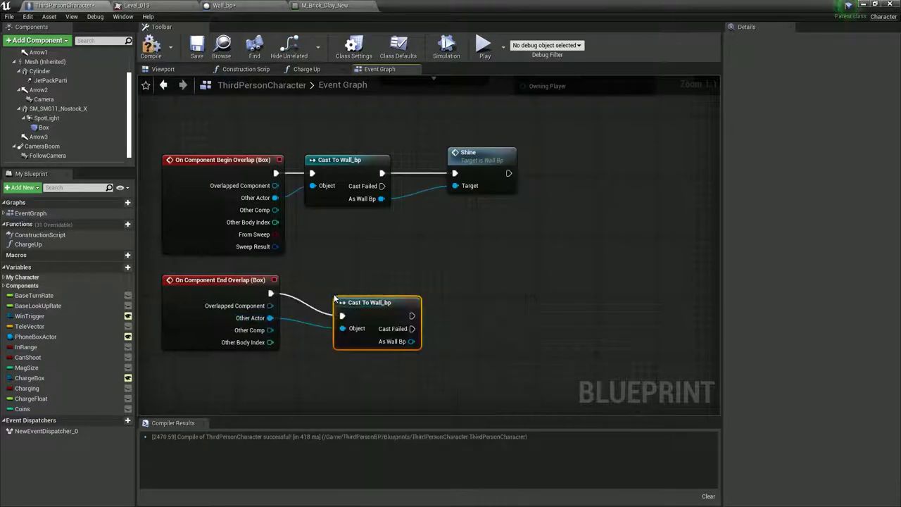
Call Shine Off on the end-overlap cast's As Wall Bp output, align the nodes, and compile the character blueprint
{"action": "left_click_drag", "start_coordinate": [378, 321], "coordinate": [459, 310]}
{"action": "type", "text": "shine"}
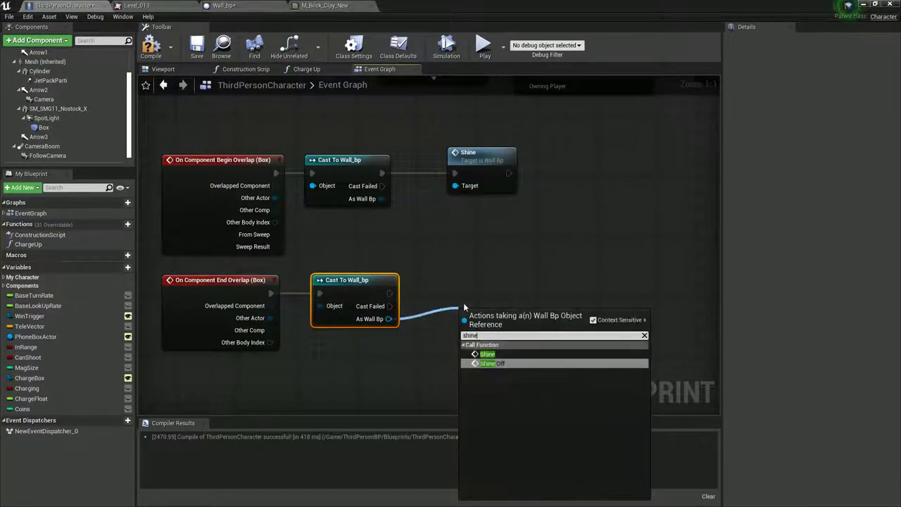
{"action": "key", "text": "Return"}
{"action": "left_click_drag", "start_coordinate": [508, 315], "coordinate": [491, 280]}
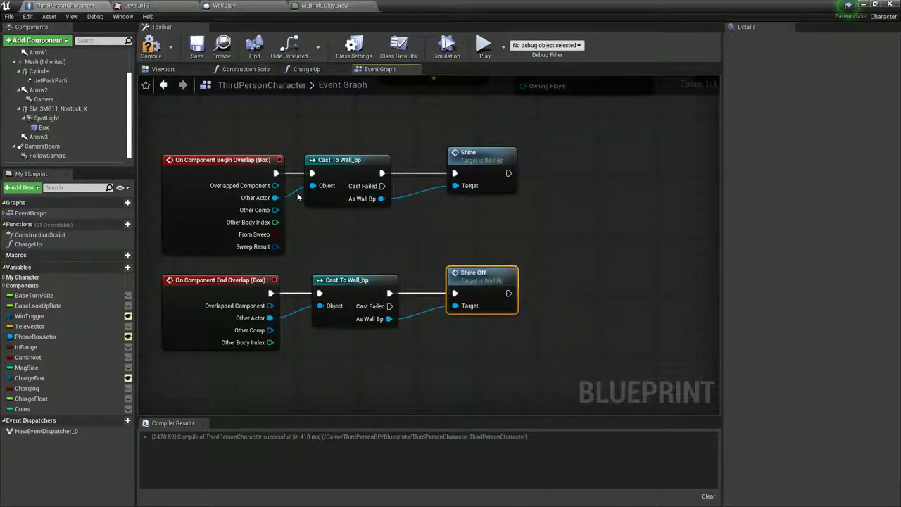
{"action": "key", "text": "F7"}
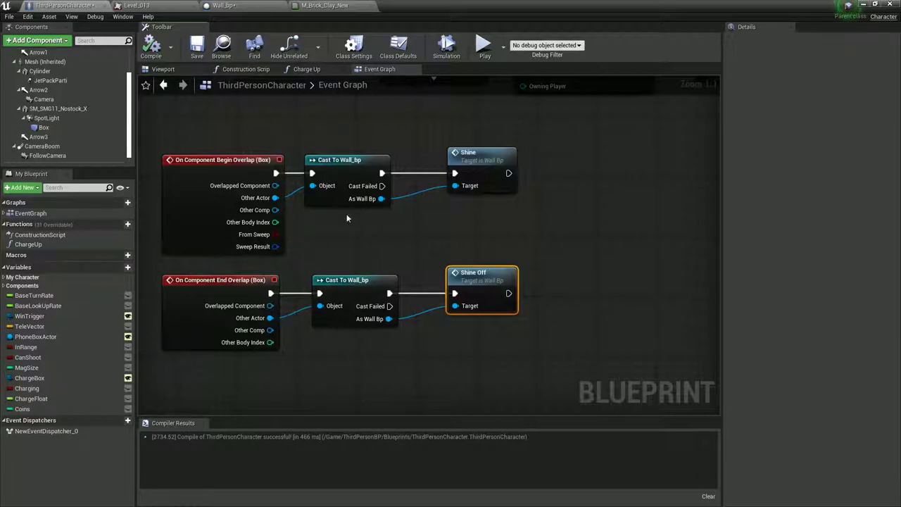
Look through the character's event graph and locate the InputAction shoot event to examine its logic
{"action": "scroll", "coordinate": [306, 234], "scroll_direction": "down", "scroll_amount": 4}
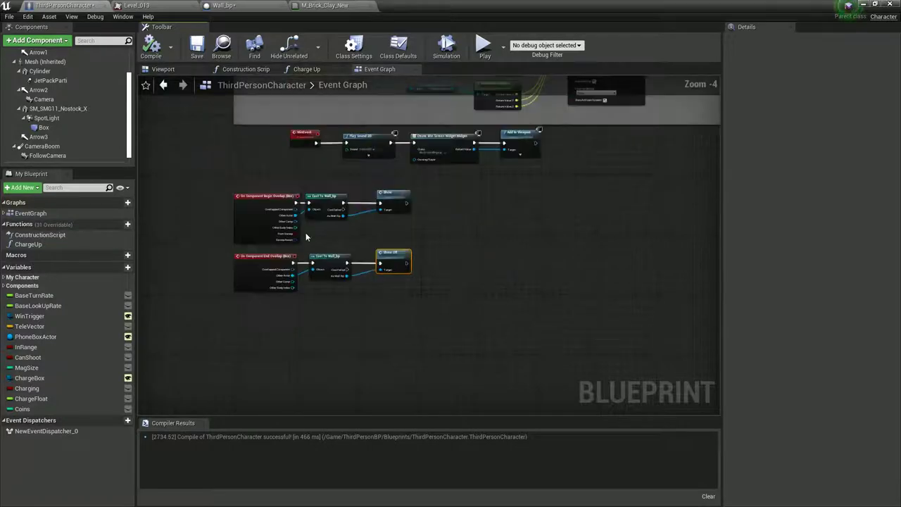
{"action": "right_click_drag", "start_coordinate": [305, 234], "coordinate": [423, 377]}
{"action": "scroll", "coordinate": [433, 297], "scroll_direction": "up", "scroll_amount": 3}
{"action": "scroll", "coordinate": [432, 306], "scroll_direction": "down", "scroll_amount": 4}
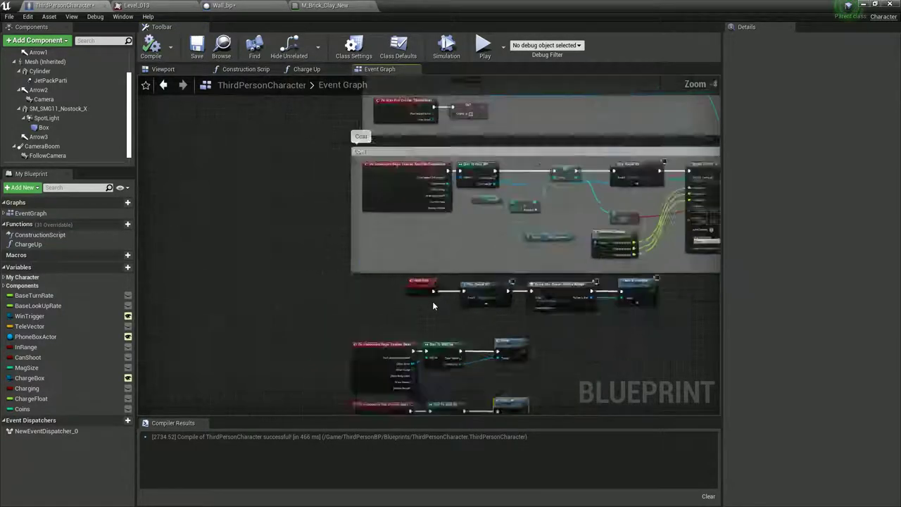
{"action": "scroll", "coordinate": [373, 351], "scroll_direction": "down", "scroll_amount": 3}
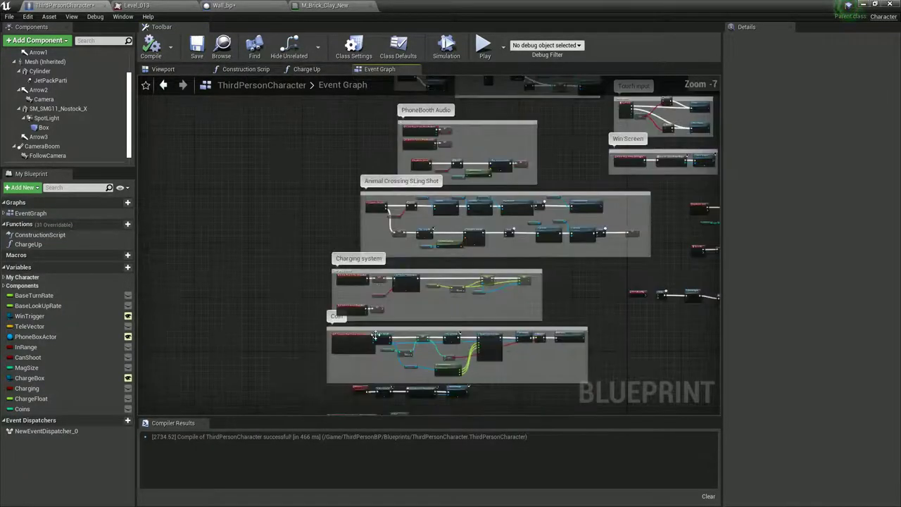
{"action": "right_click_drag", "start_coordinate": [344, 333], "coordinate": [190, 368]}
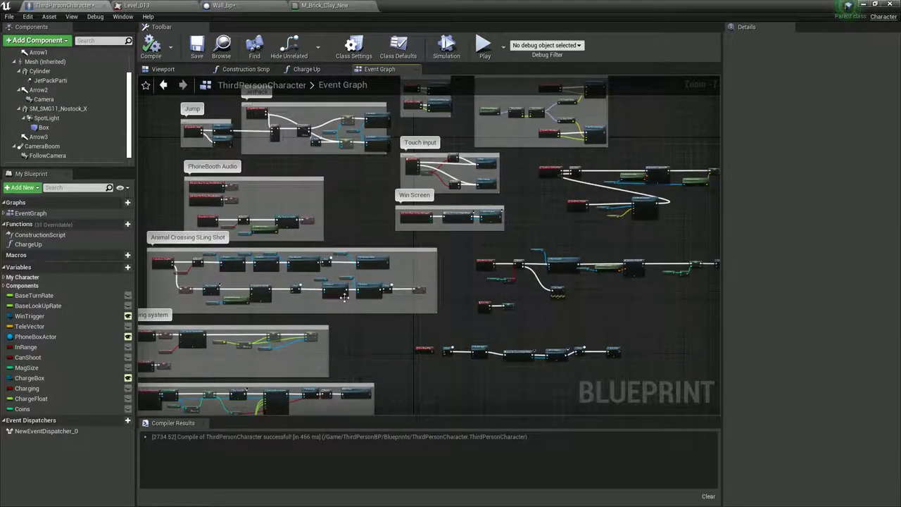
{"action": "right_click_drag", "start_coordinate": [338, 364], "coordinate": [494, 306]}
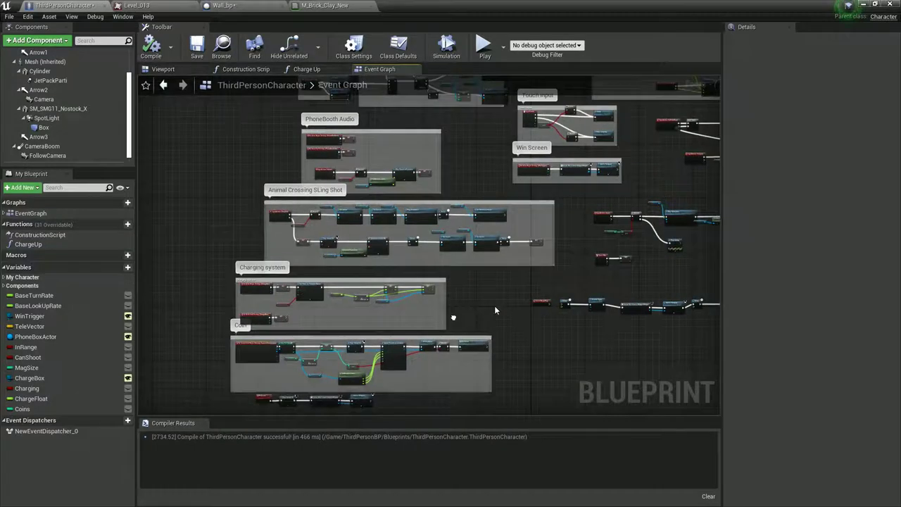
{"action": "left_click", "coordinate": [6, 213]}
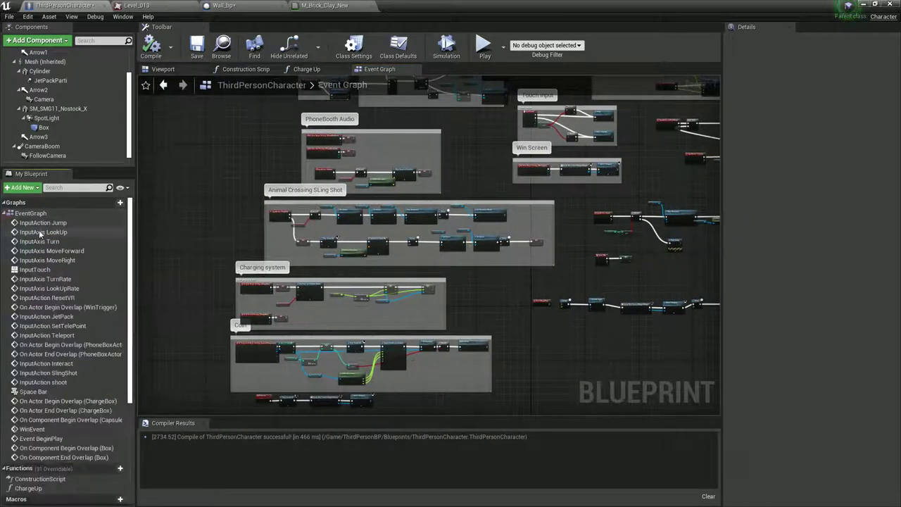
{"action": "double_click", "coordinate": [45, 382]}
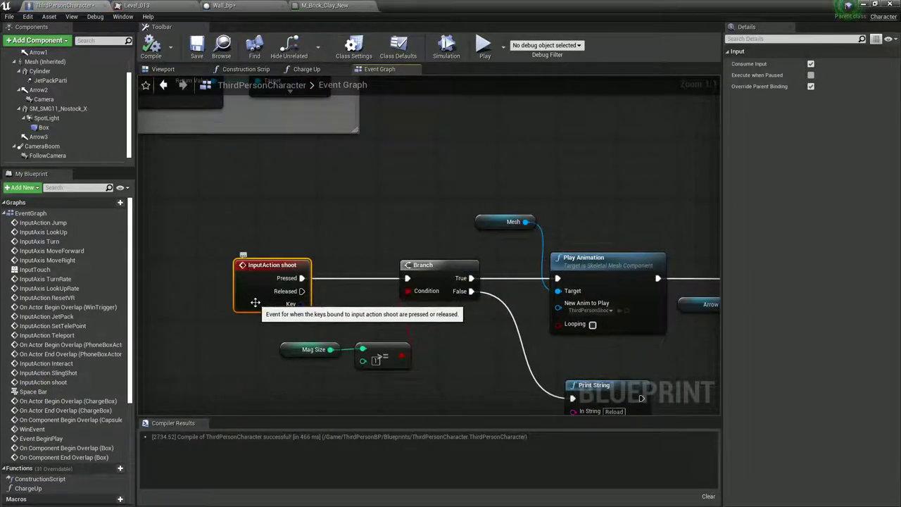
Add an action mapping named LightOn in the project's Input settings
{"action": "left_click_drag", "start_coordinate": [428, 16], "coordinate": [492, 299]}
{"action": "left_click", "coordinate": [339, 37]}
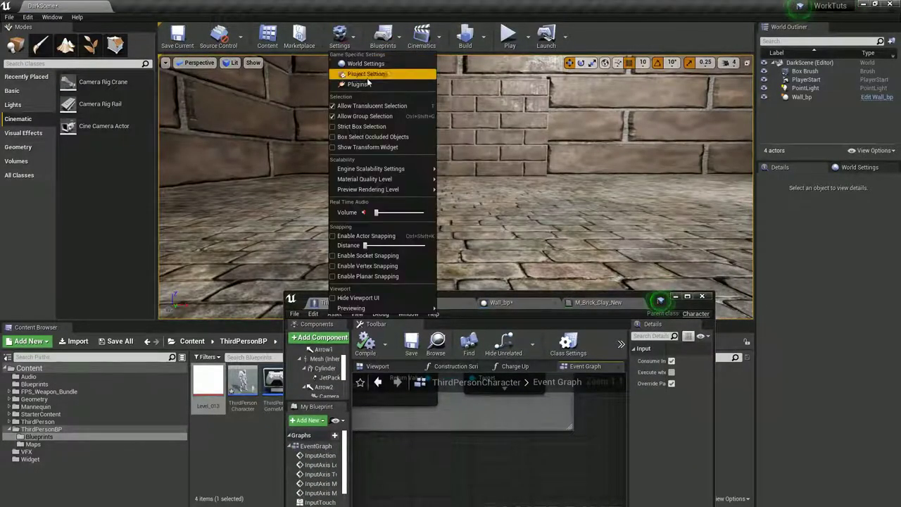
{"action": "left_click", "coordinate": [360, 75]}
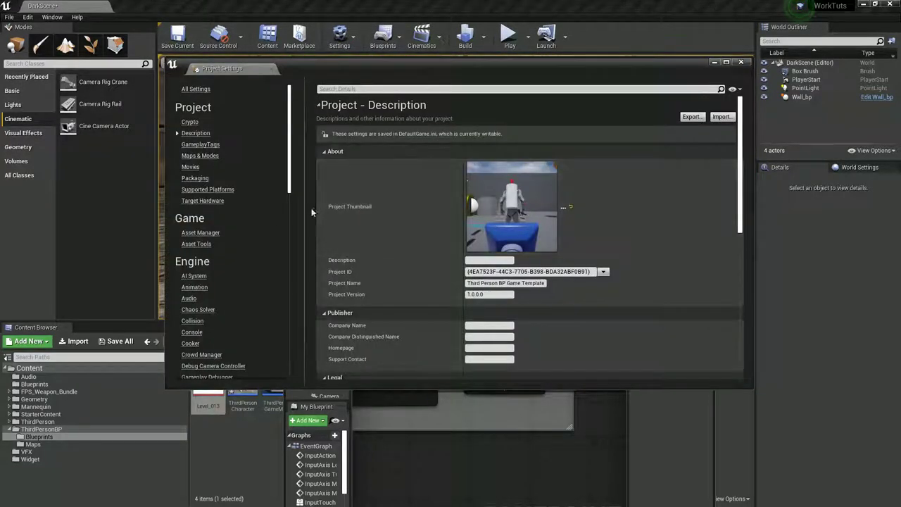
{"action": "scroll", "coordinate": [226, 296], "scroll_direction": "down", "scroll_amount": 5}
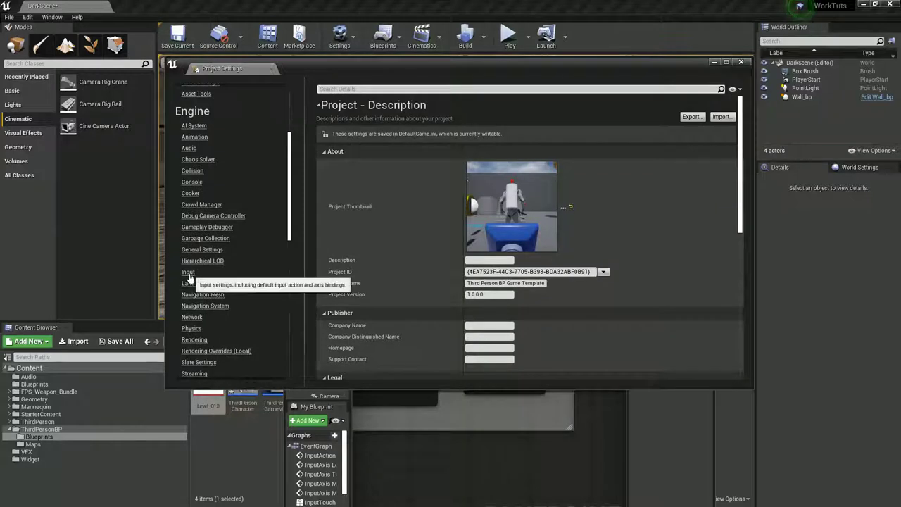
{"action": "left_click", "coordinate": [188, 272]}
{"action": "left_click", "coordinate": [373, 179]}
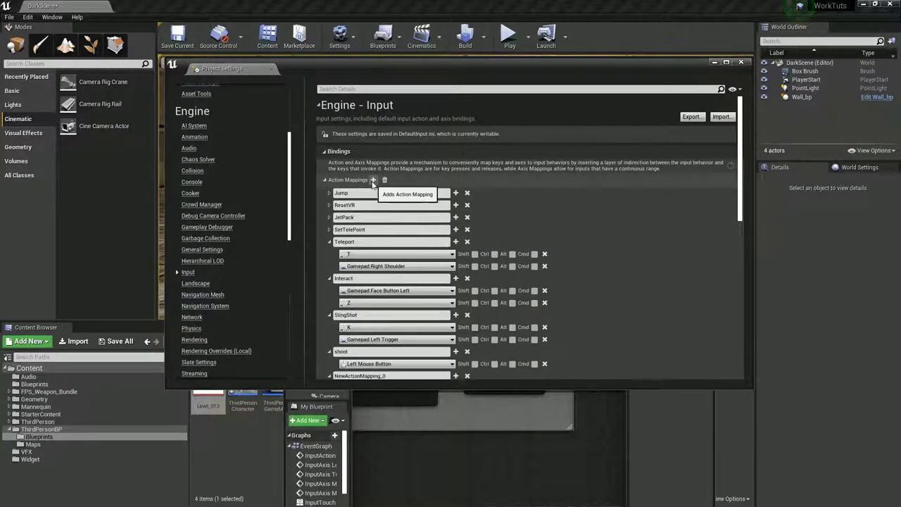
{"action": "scroll", "coordinate": [373, 193], "scroll_direction": "down", "scroll_amount": 2}
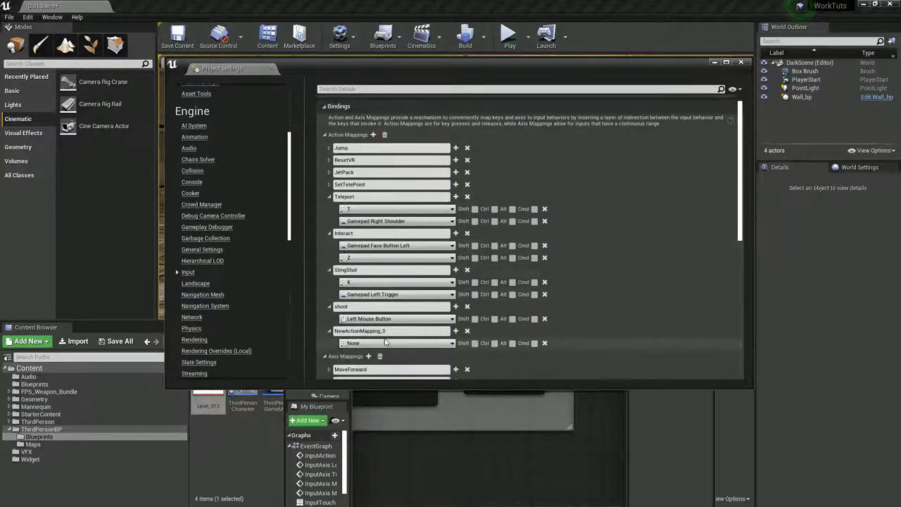
{"action": "type", "text": "LightO"}
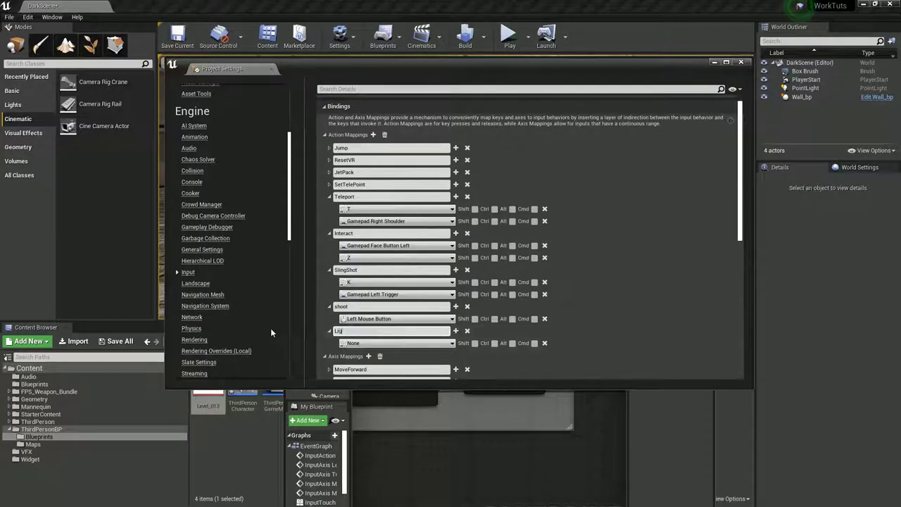
{"action": "type", "text": "n"}
{"action": "key", "text": "Return"}
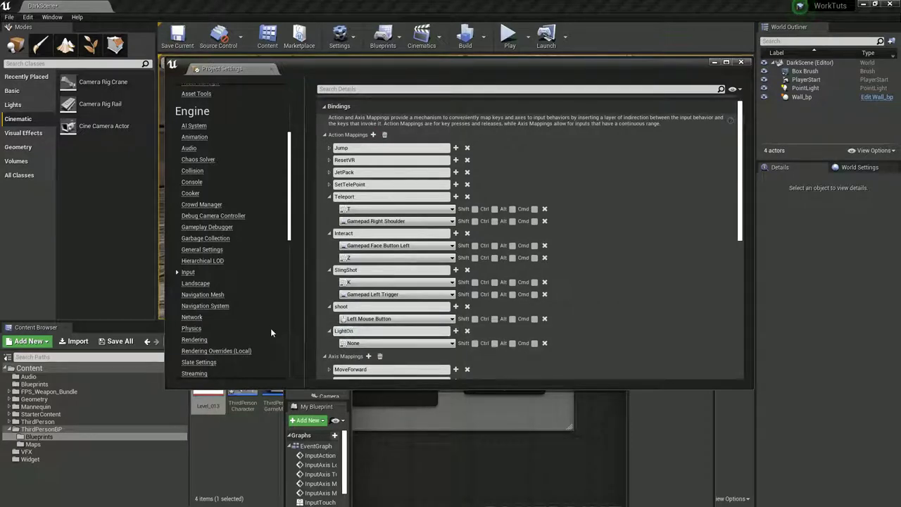
Bind the LightOn action mapping to Left Mouse Button and close the project settings
{"action": "left_click", "coordinate": [365, 343]}
{"action": "type", "text": "lef"}
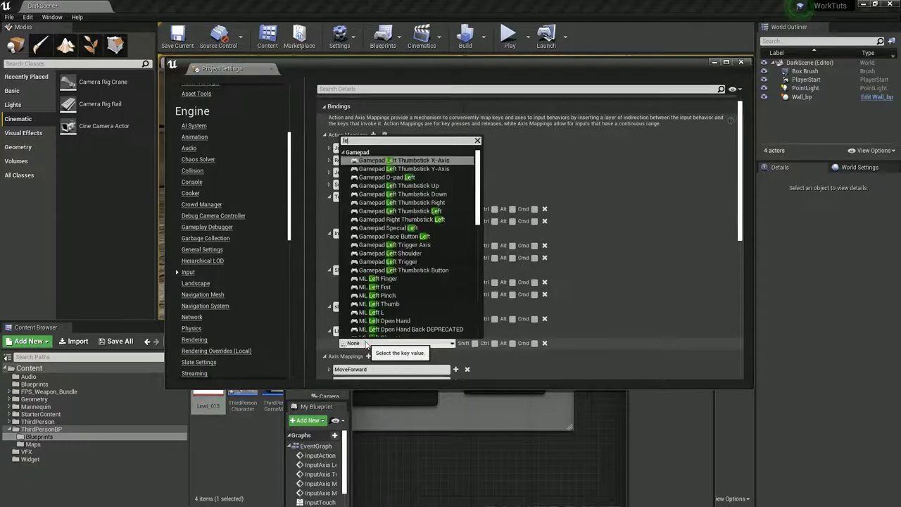
{"action": "type", "text": "t mou"}
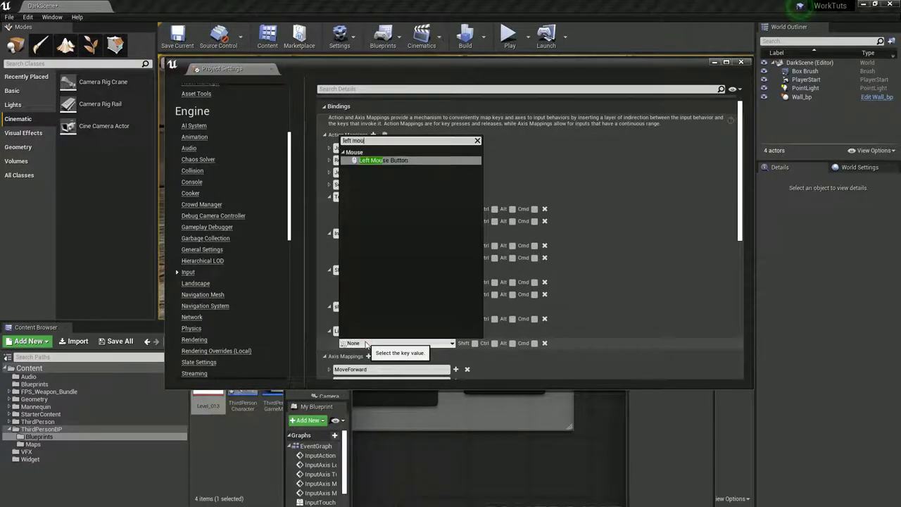
{"action": "left_click", "coordinate": [381, 160]}
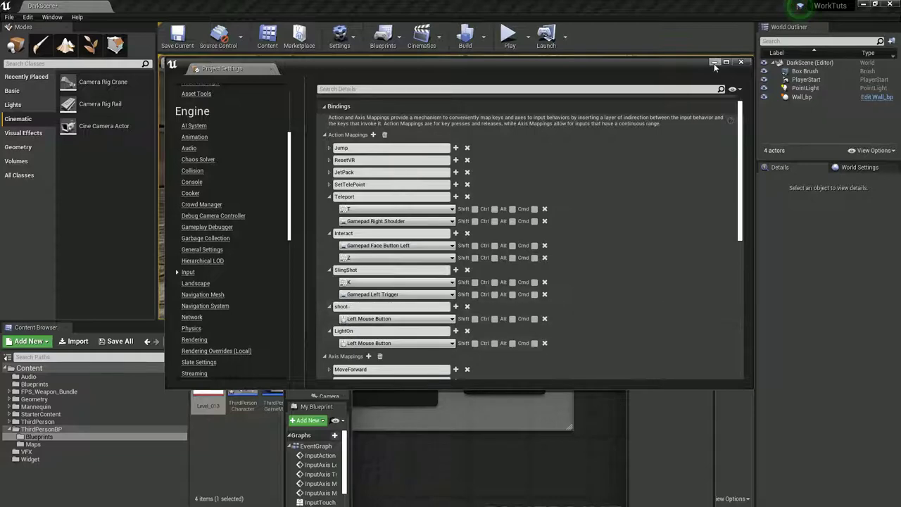
{"action": "left_click", "coordinate": [741, 62]}
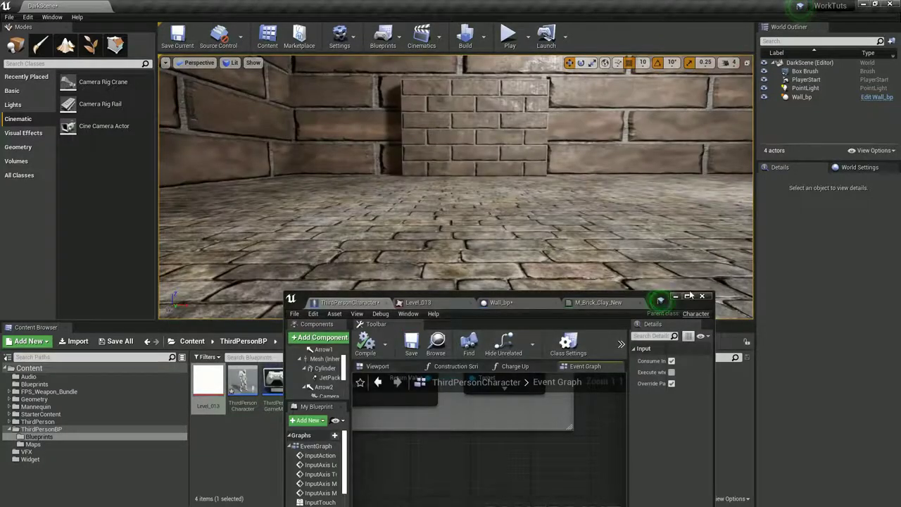
Add an InputAction LightOn event node to the character's event graph below the box overlap events
{"action": "left_click", "coordinate": [688, 297]}
{"action": "scroll", "coordinate": [301, 370], "scroll_direction": "down", "scroll_amount": 4}
{"action": "right_click_drag", "start_coordinate": [301, 370], "coordinate": [538, 188]}
{"action": "scroll", "coordinate": [363, 282], "scroll_direction": "down", "scroll_amount": 1}
{"action": "right_click_drag", "start_coordinate": [317, 328], "coordinate": [553, 171]}
{"action": "scroll", "coordinate": [267, 341], "scroll_direction": "up", "scroll_amount": 4}
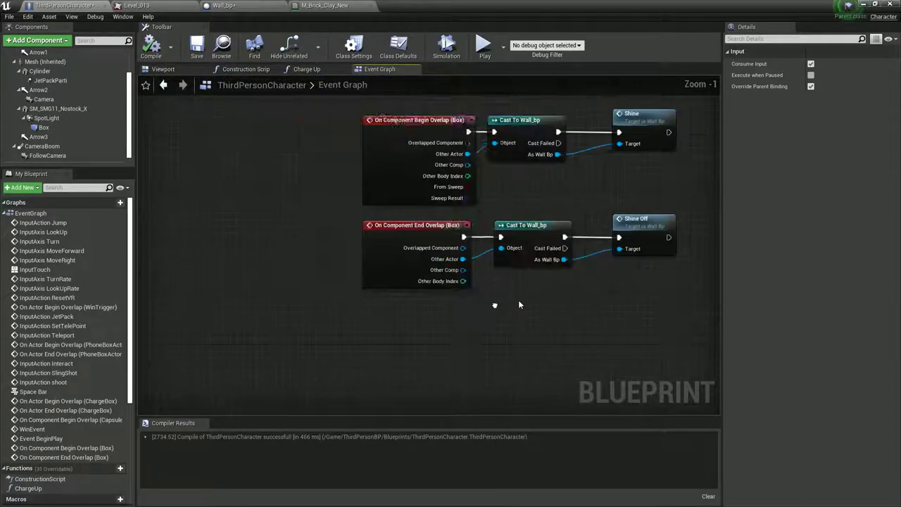
{"action": "right_click", "coordinate": [335, 327]}
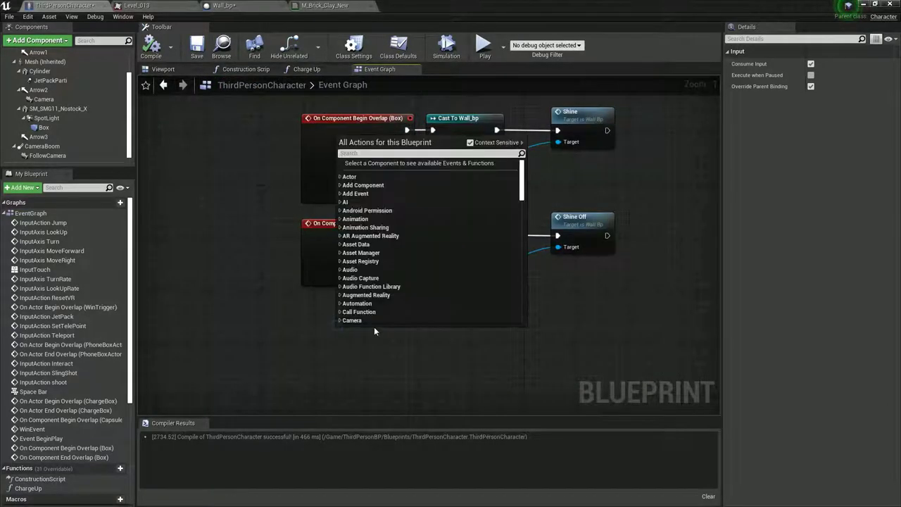
{"action": "type", "text": "input"}
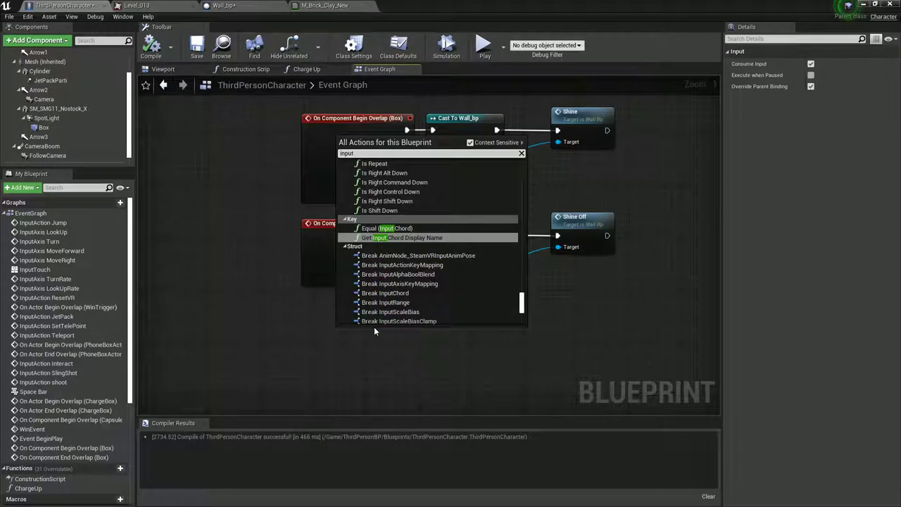
{"action": "type", "text": " light"}
{"action": "key", "text": "Return"}
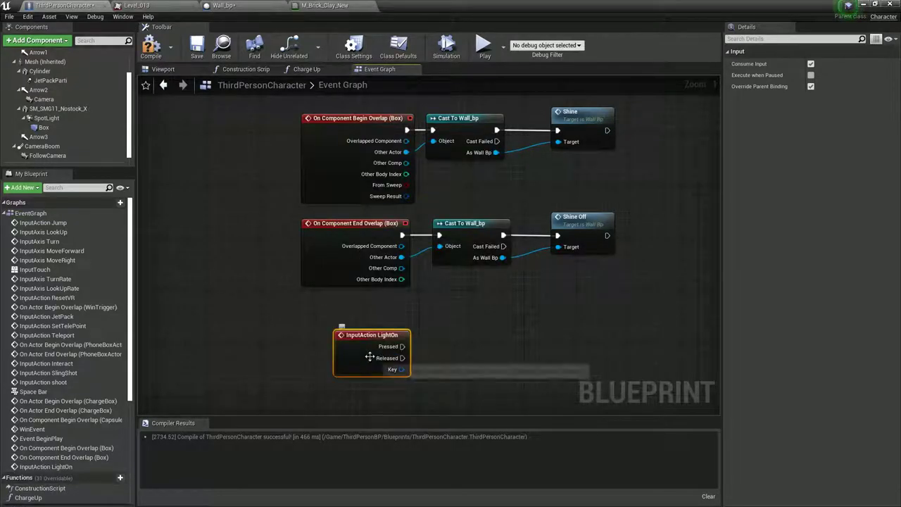
{"action": "left_click_drag", "start_coordinate": [402, 346], "coordinate": [441, 328]}
Create a Boolean variable named LightOn in the character blueprint and compile it
{"action": "left_click", "coordinate": [5, 214]}
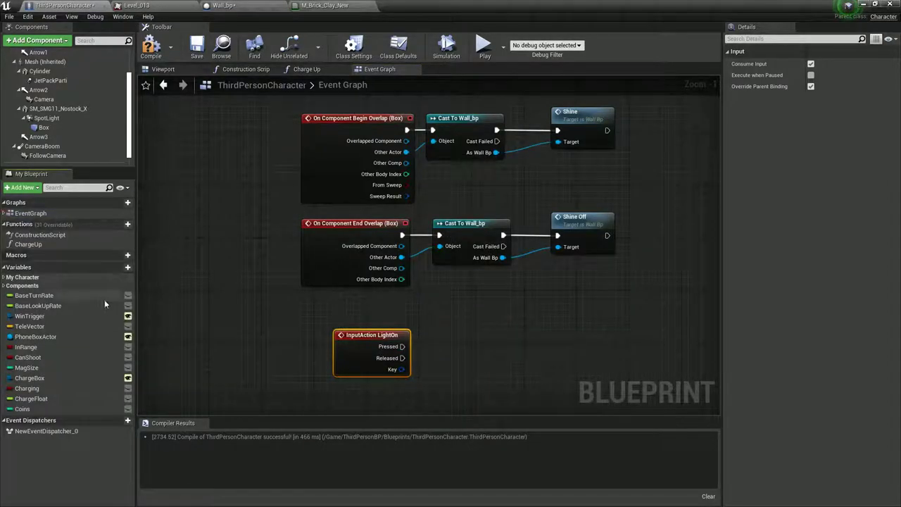
{"action": "left_click", "coordinate": [121, 270]}
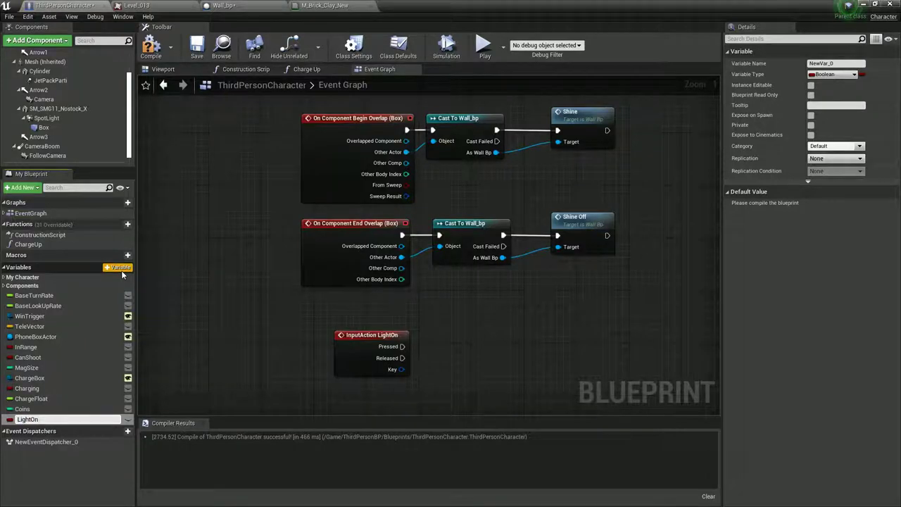
{"action": "key", "text": "Return"}
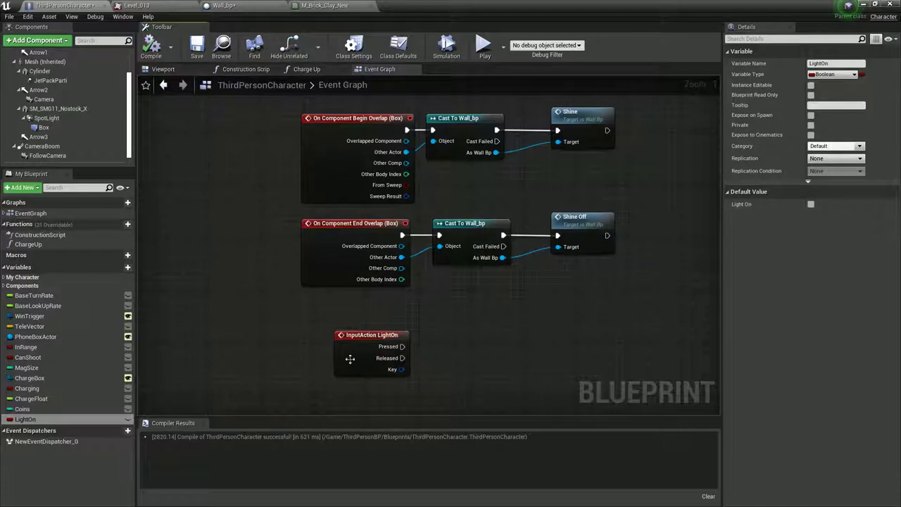
{"action": "left_click_drag", "start_coordinate": [25, 418], "coordinate": [447, 341]}
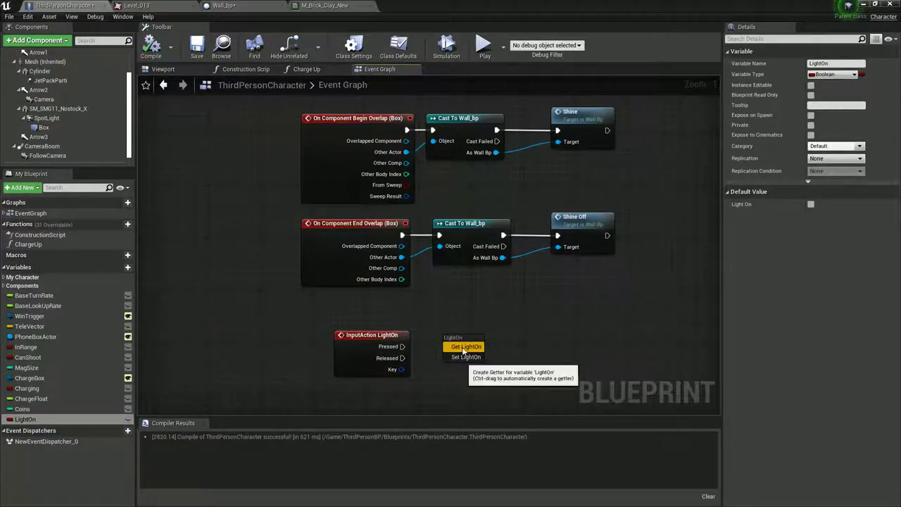
{"action": "left_click", "coordinate": [462, 347]}
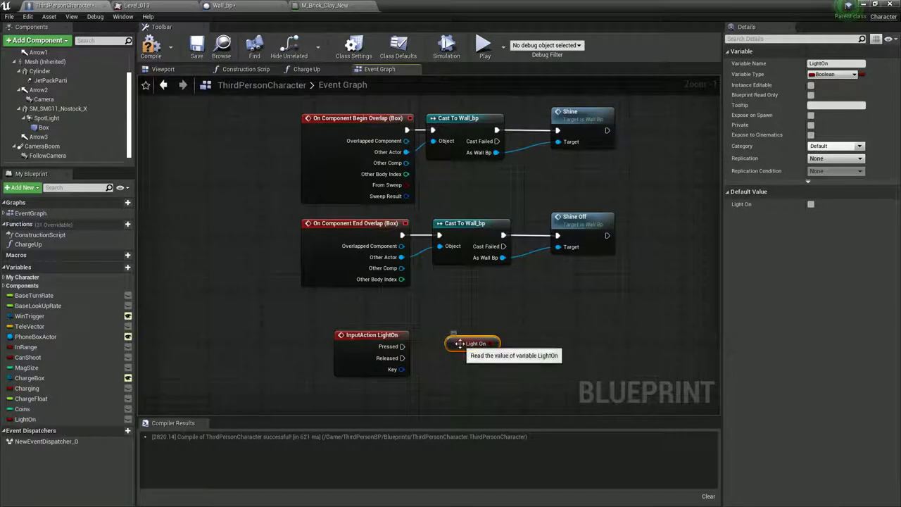
{"action": "key", "text": "Delete"}
Set the LightOn variable to true on the InputAction LightOn event's Pressed output and to false on Released
{"action": "left_click_drag", "start_coordinate": [25, 419], "coordinate": [448, 351]}
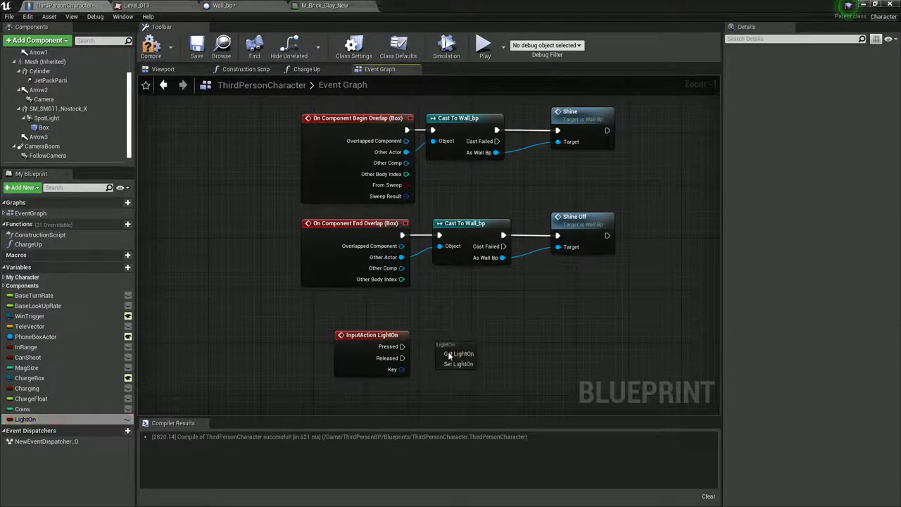
{"action": "left_click", "coordinate": [459, 364]}
{"action": "left_click_drag", "start_coordinate": [480, 358], "coordinate": [487, 382]}
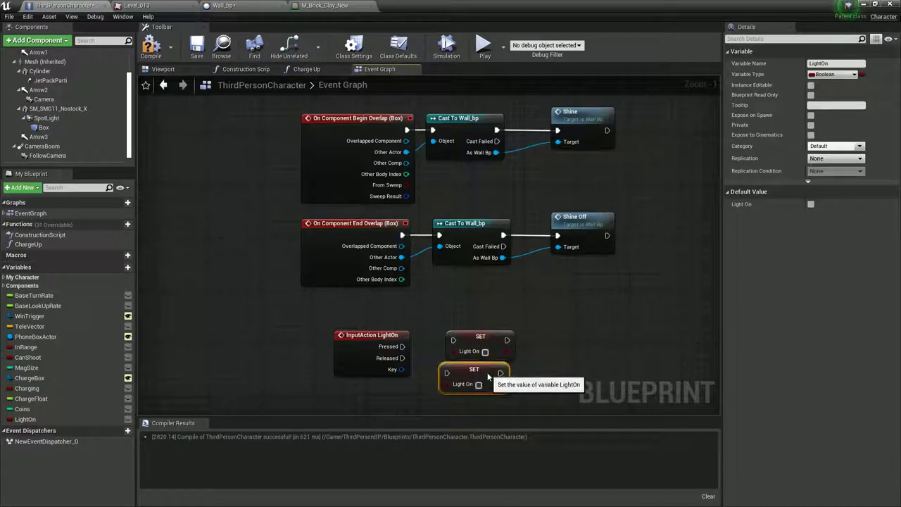
{"action": "left_click_drag", "start_coordinate": [404, 347], "coordinate": [453, 372]}
{"action": "left_click", "coordinate": [484, 351]}
{"action": "right_click_drag", "start_coordinate": [498, 295], "coordinate": [487, 310]}
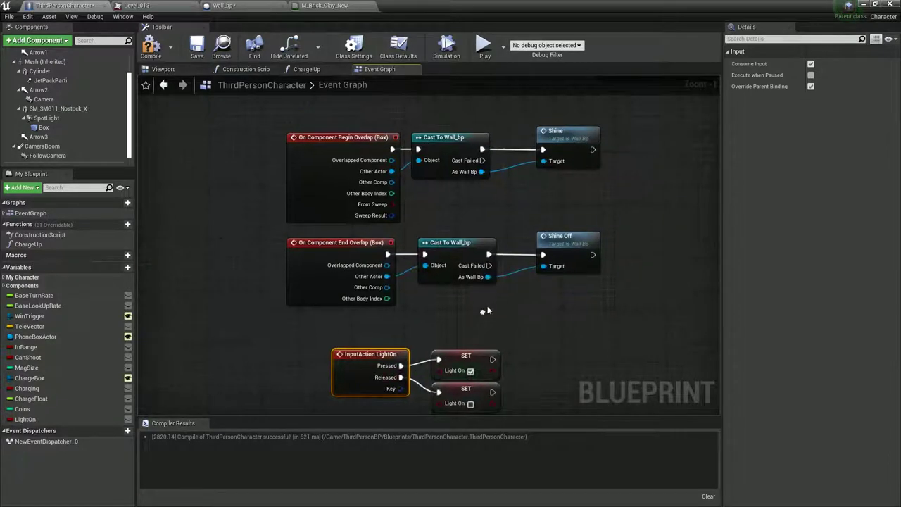
Move the Shine and Shine Off nodes farther along and insert a Branch between the begin-overlap cast and Shine
{"action": "right_click_drag", "start_coordinate": [531, 214], "coordinate": [483, 228]}
{"action": "left_click_drag", "start_coordinate": [573, 287], "coordinate": [655, 152]}
{"action": "left_click", "coordinate": [525, 215]}
{"action": "key", "text": "b"}
{"action": "left_click", "coordinate": [528, 202]}
{"action": "left_click_drag", "start_coordinate": [550, 211], "coordinate": [541, 155]}
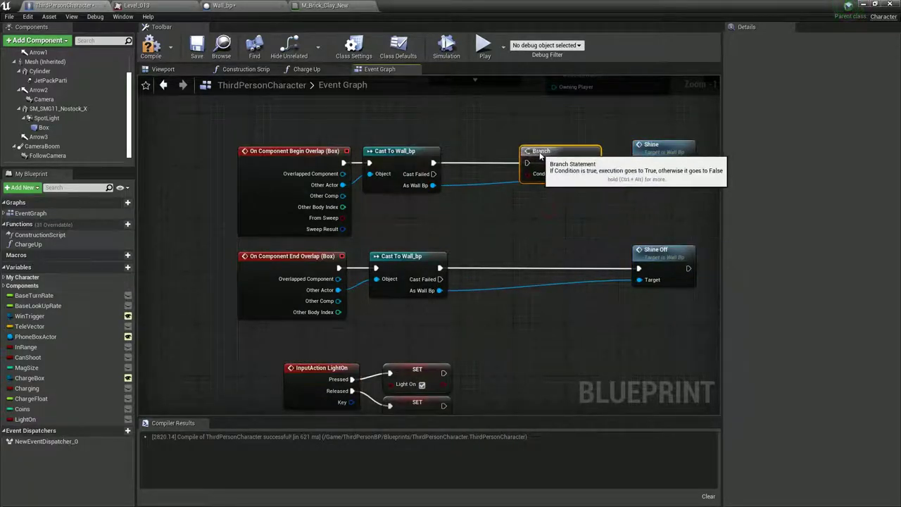
Insert a second Branch between the end-overlap cast and Shine Off
{"action": "right_click", "coordinate": [544, 208]}
{"action": "type", "text": "if"}
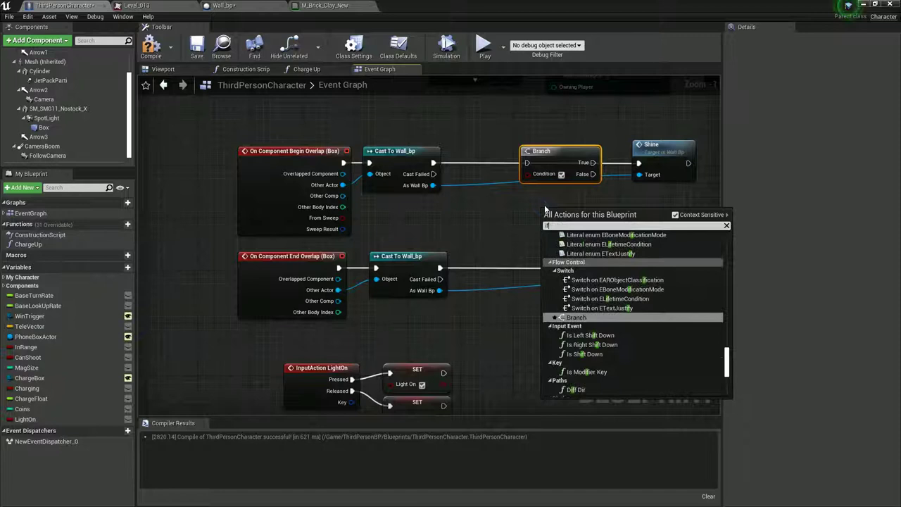
{"action": "key", "text": "Return"}
{"action": "key", "text": "Delete"}
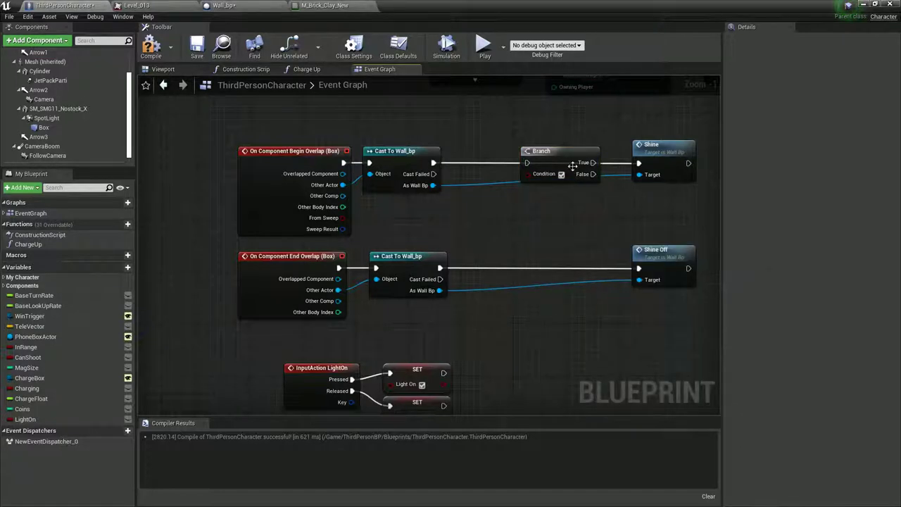
{"action": "key", "text": "ctrl+z"}
{"action": "left_click_drag", "start_coordinate": [585, 221], "coordinate": [570, 267]}
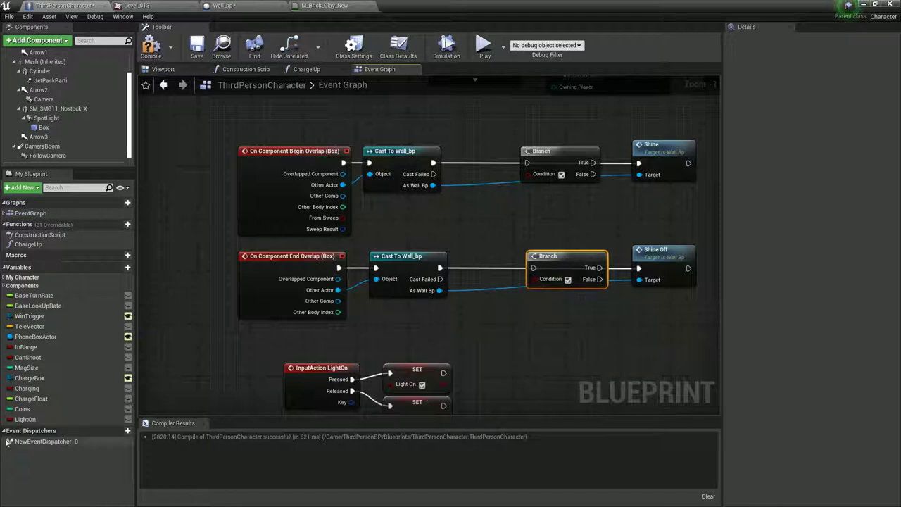
Add a LightOn getter and connect it to the Condition of the begin-overlap Branch
{"action": "left_click_drag", "start_coordinate": [25, 420], "coordinate": [403, 258]}
{"action": "left_click_drag", "start_coordinate": [446, 220], "coordinate": [528, 174]}
{"action": "left_click", "coordinate": [492, 212]}
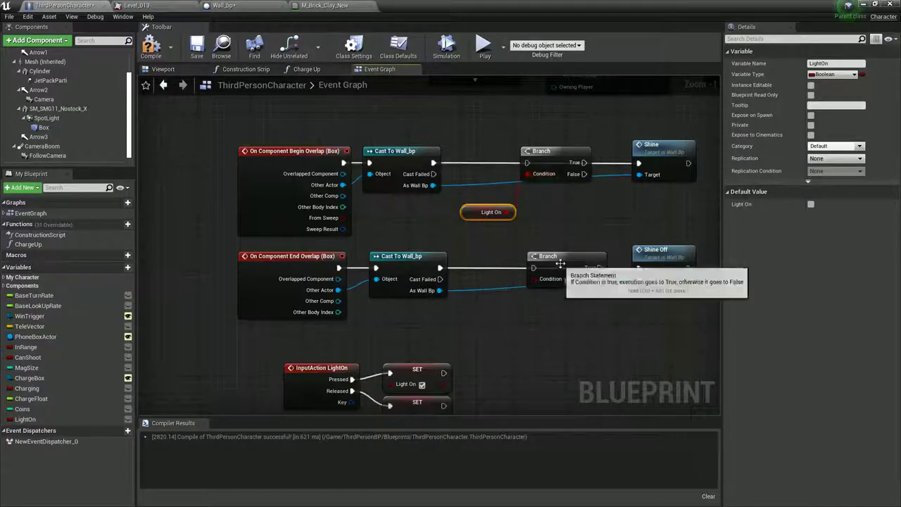
Delete the end-overlap Branch so its cast runs straight to Shine Off, and connect the begin-overlap Branch's True output to Shine
{"action": "left_click", "coordinate": [542, 275]}
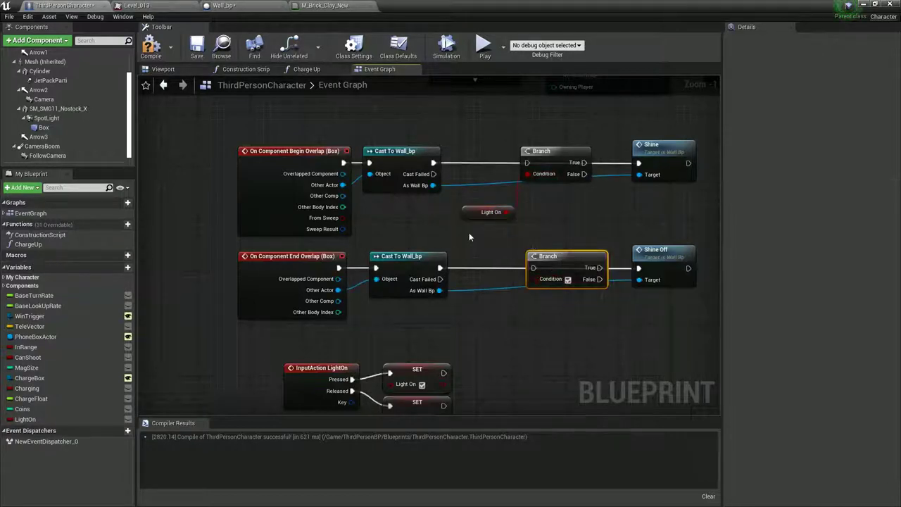
{"action": "key", "text": "Delete"}
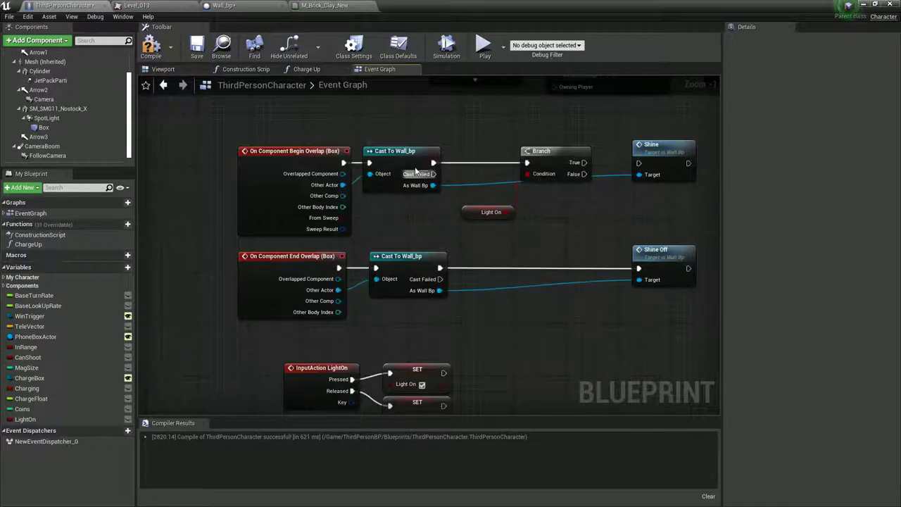
{"action": "left_click_drag", "start_coordinate": [581, 163], "coordinate": [639, 163]}
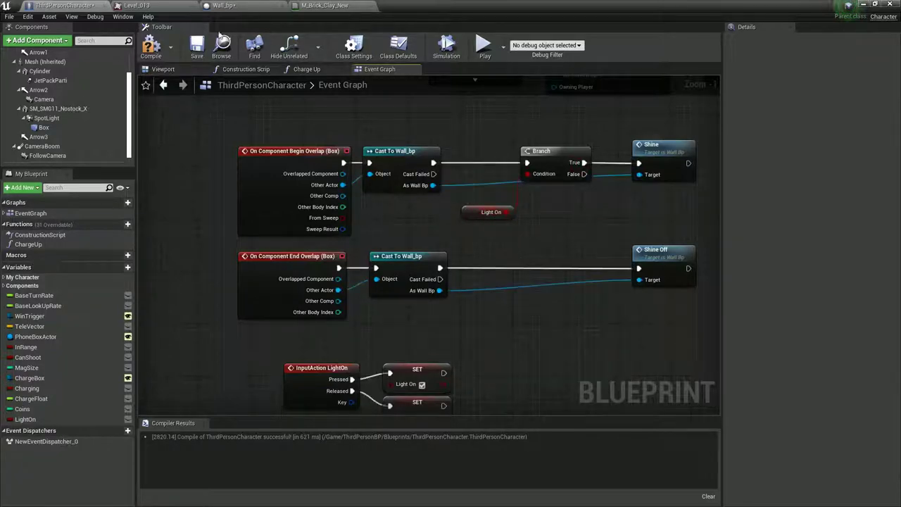
Play the level and test whether the LightOn action reveals and hides the wall texture under the spotlight, then end the play session
{"action": "left_click_drag", "start_coordinate": [458, 5], "coordinate": [547, 429]}
{"action": "left_click", "coordinate": [509, 35]}
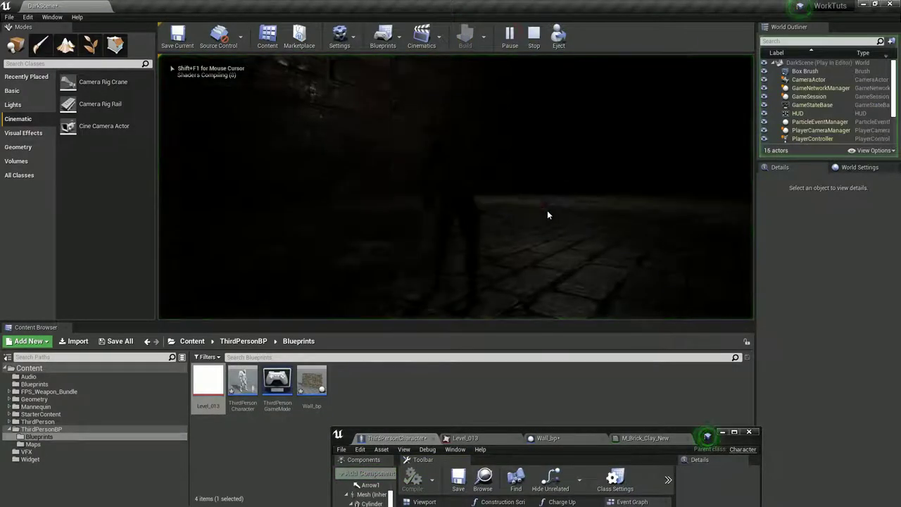
{"action": "key", "text": "w"}
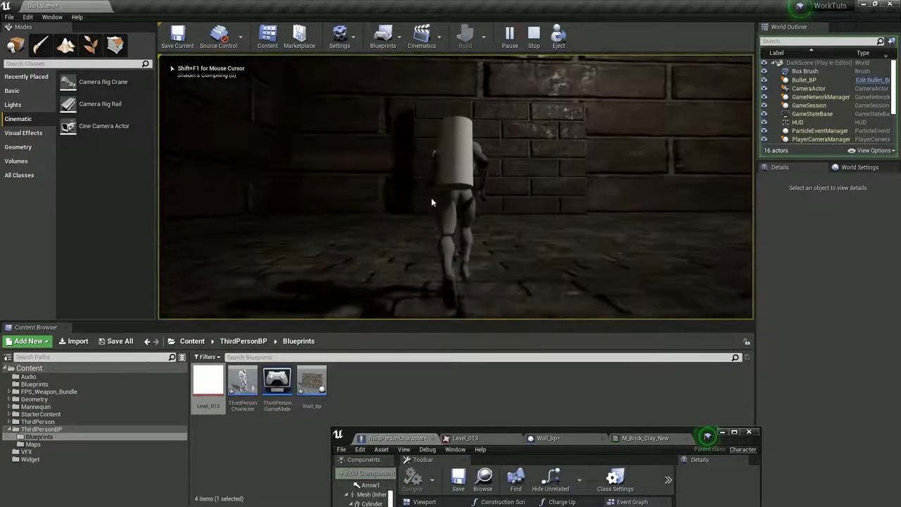
{"action": "left_click", "coordinate": [466, 202]}
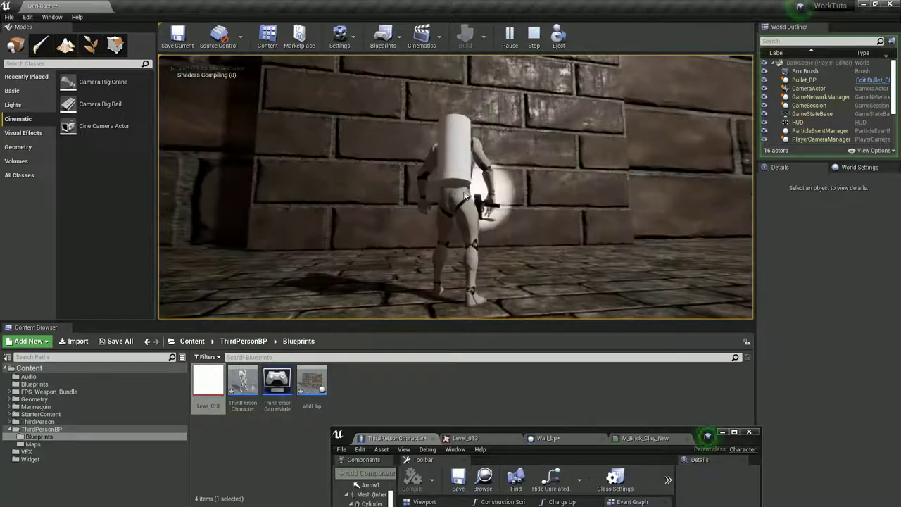
{"action": "left_click_drag", "start_coordinate": [449, 191], "coordinate": [511, 202]}
{"action": "left_click", "coordinate": [512, 201]}
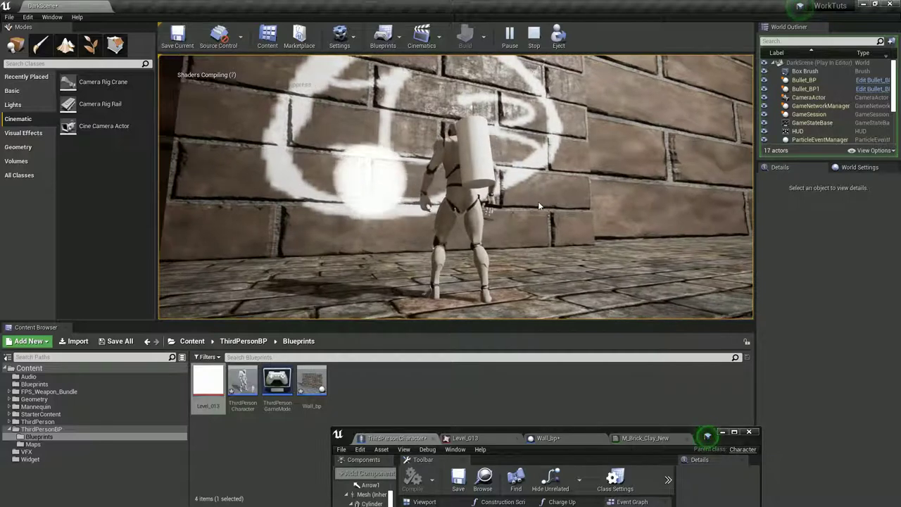
{"action": "left_click", "coordinate": [538, 206]}
{"action": "left_click", "coordinate": [538, 205]}
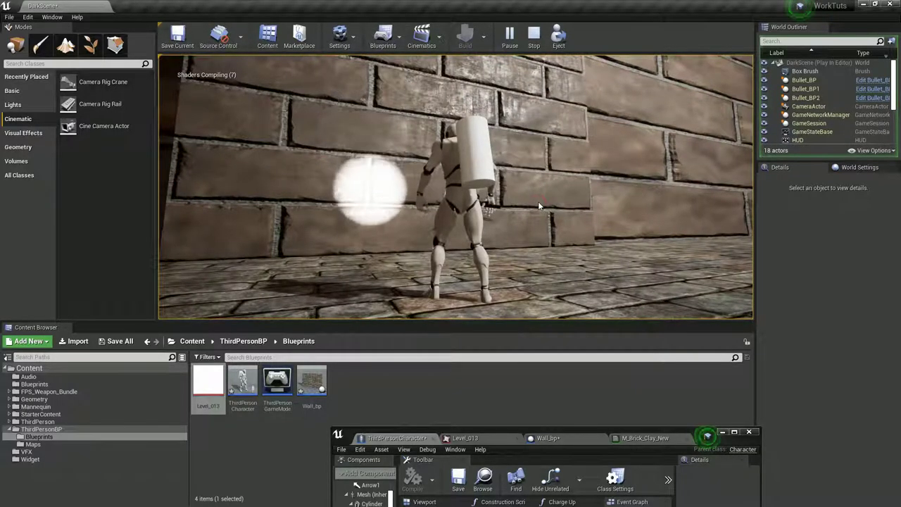
{"action": "left_click", "coordinate": [538, 211]}
{"action": "key", "text": "s"}
{"action": "key", "text": "a"}
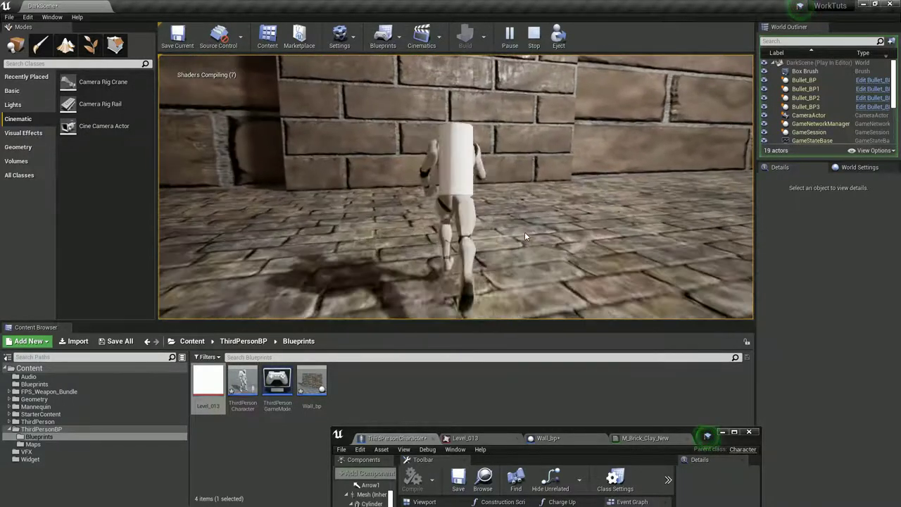
{"action": "key", "text": "w"}
{"action": "key", "text": "Escape"}
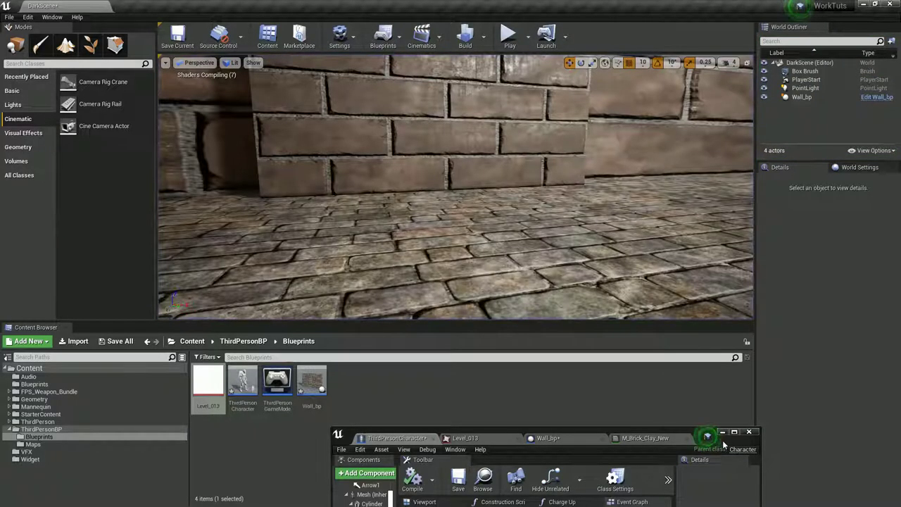
Return to the character's event graph and create a variable named wallCast
{"action": "double_click", "coordinate": [724, 443]}
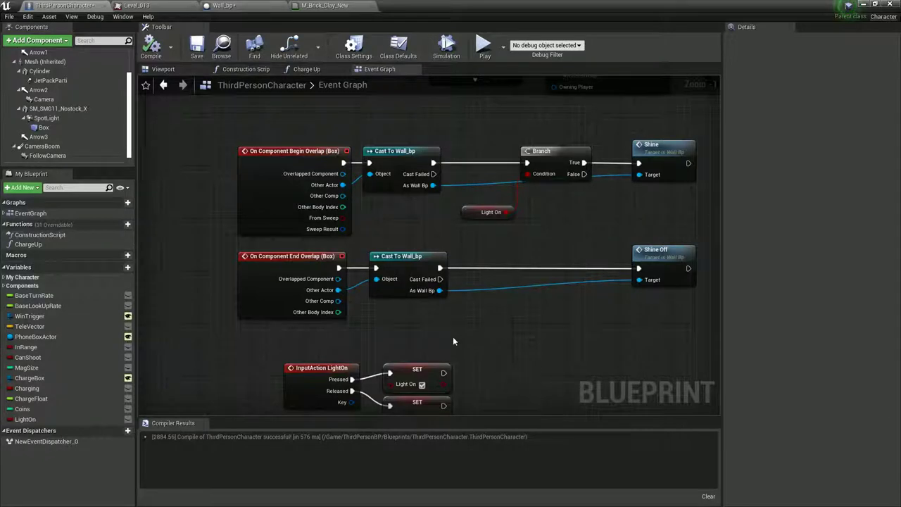
{"action": "right_click_drag", "start_coordinate": [453, 341], "coordinate": [452, 311]}
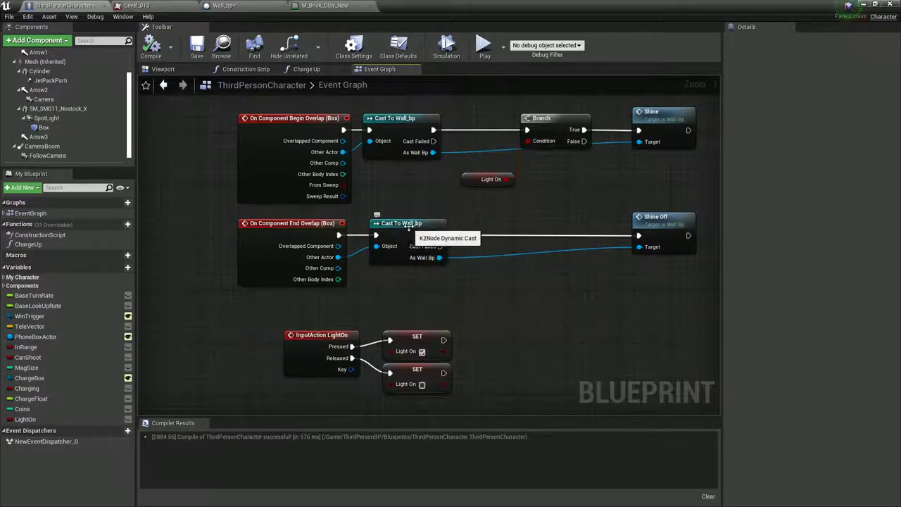
{"action": "left_click", "coordinate": [128, 268]}
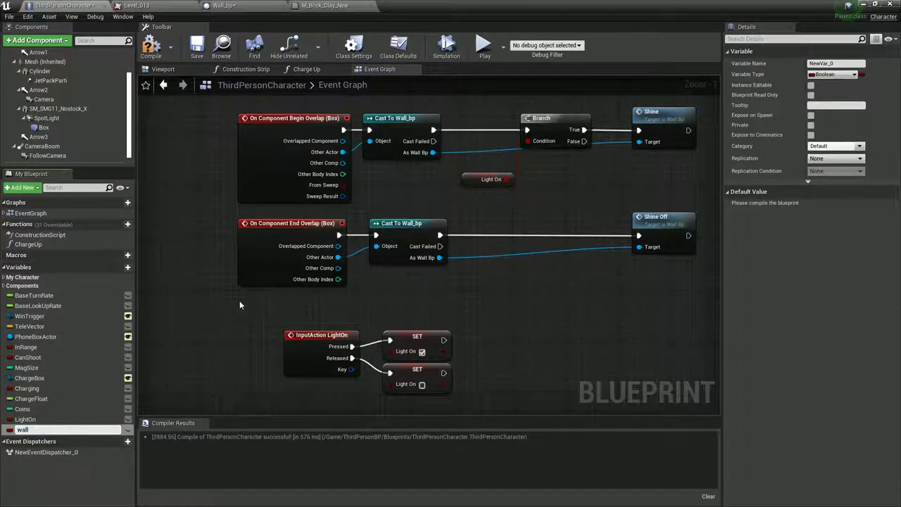
{"action": "type", "text": "wallCast"}
{"action": "key", "text": "Return"}
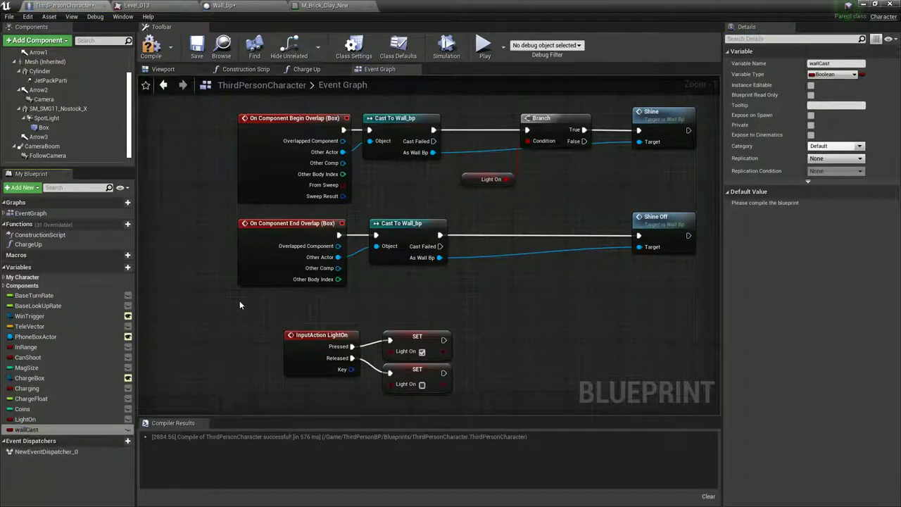
Change the wallCast variable's type to Wall Bp Object Reference and compile the blueprint
{"action": "left_click", "coordinate": [833, 74]}
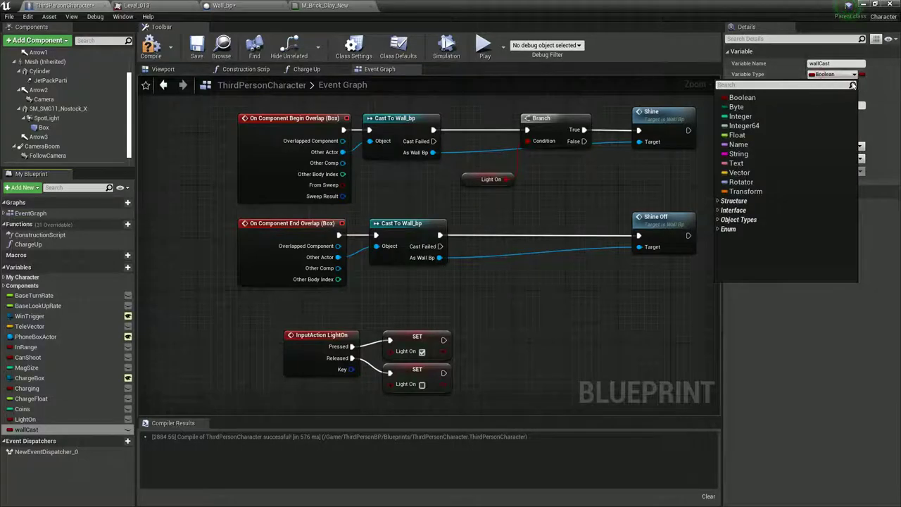
{"action": "type", "text": "cas"}
{"action": "key", "text": "BackSpace"}
{"action": "key", "text": "BackSpace"}
{"action": "key", "text": "BackSpace"}
{"action": "type", "text": "wall"}
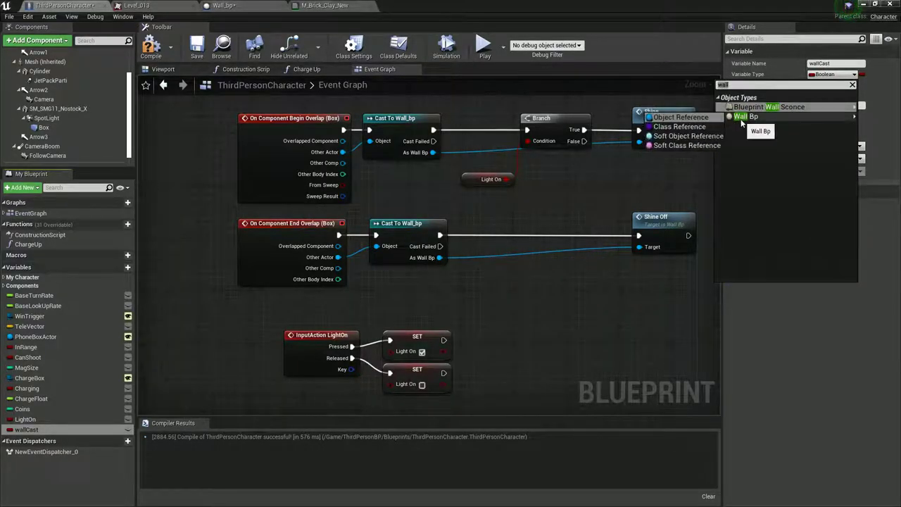
{"action": "left_click", "coordinate": [744, 117]}
{"action": "left_click", "coordinate": [151, 47]}
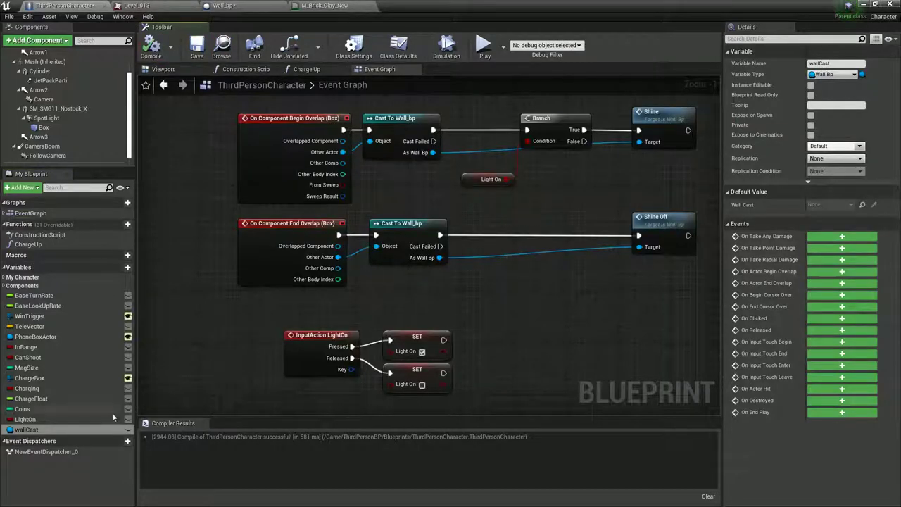
Duplicate the end-overlap Cast To Wall_bp and Shine Off nodes and place the copies beside the LightOn action's Released SET node
{"action": "left_click_drag", "start_coordinate": [627, 284], "coordinate": [420, 237]}
{"action": "key", "text": "ctrl+w"}
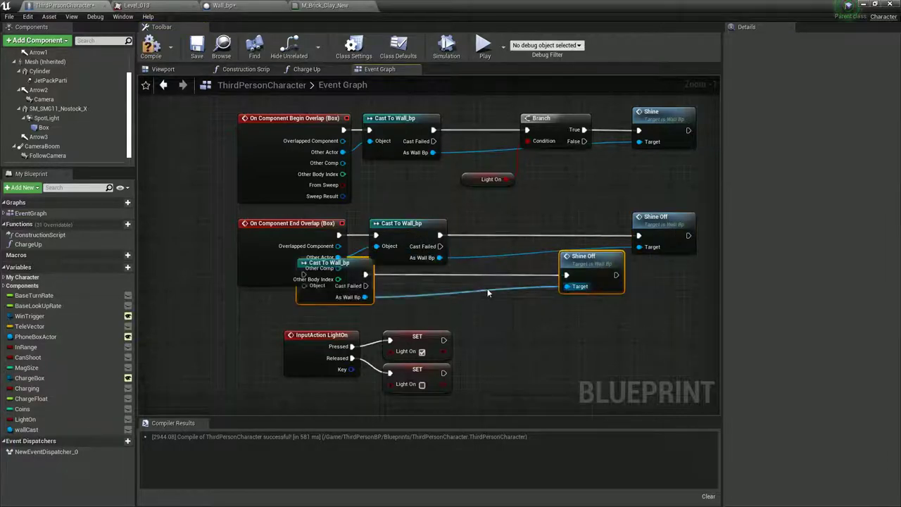
{"action": "left_click_drag", "start_coordinate": [563, 264], "coordinate": [673, 335]}
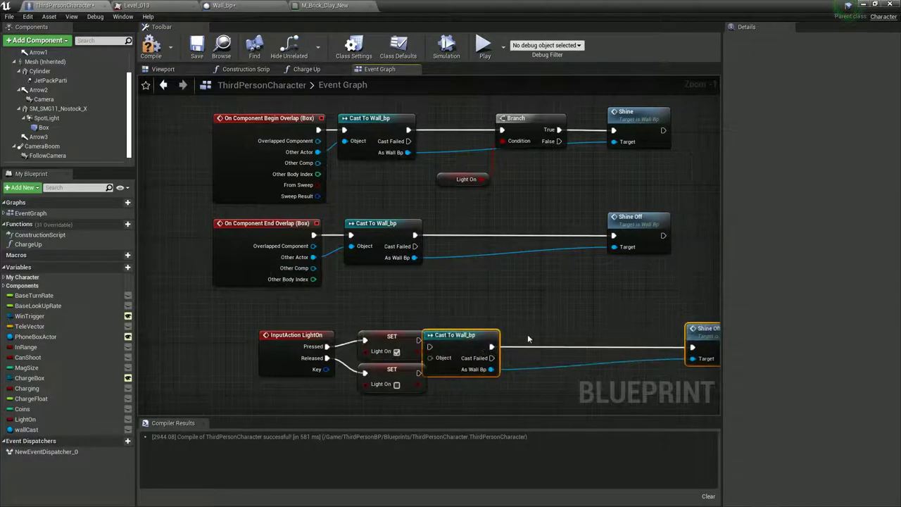
{"action": "left_click_drag", "start_coordinate": [465, 336], "coordinate": [486, 361]}
{"action": "left_click", "coordinate": [645, 333]}
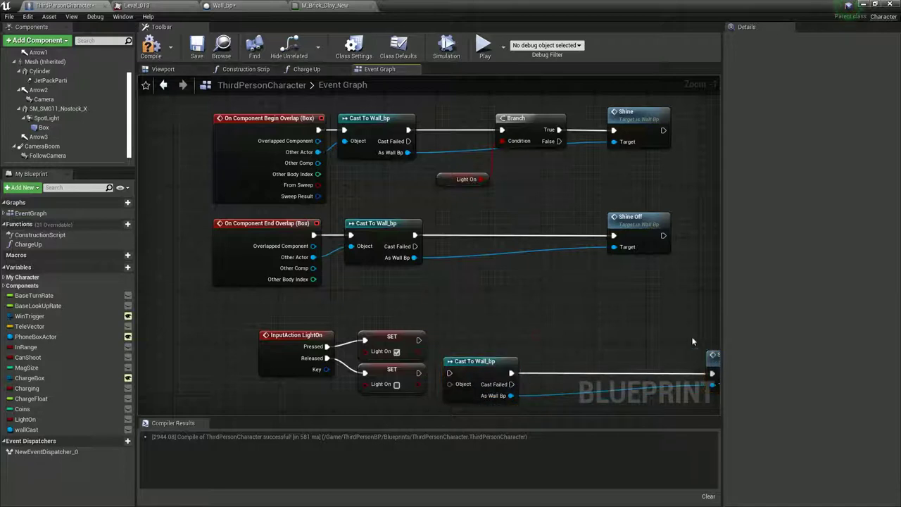
{"action": "left_click_drag", "start_coordinate": [712, 355], "coordinate": [585, 356]}
Connect the Released SET node to the copied Cast To Wall_bp and feed a wallCast getter into its Object input
{"action": "right_click_drag", "start_coordinate": [535, 339], "coordinate": [610, 301]}
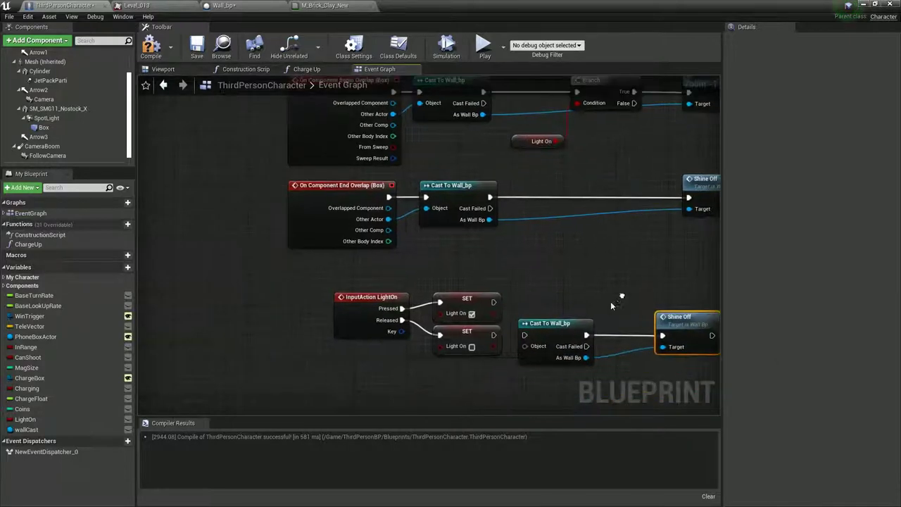
{"action": "left_click", "coordinate": [491, 337]}
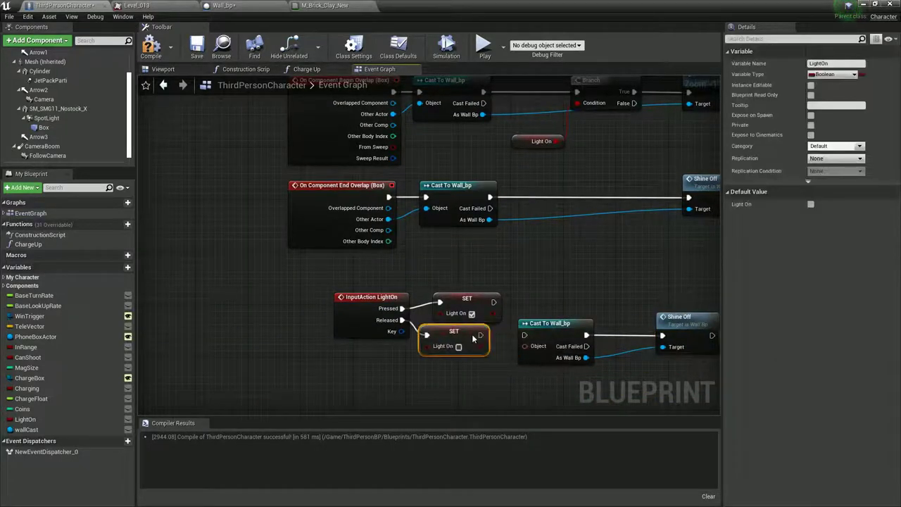
{"action": "left_click_drag", "start_coordinate": [491, 336], "coordinate": [524, 335]}
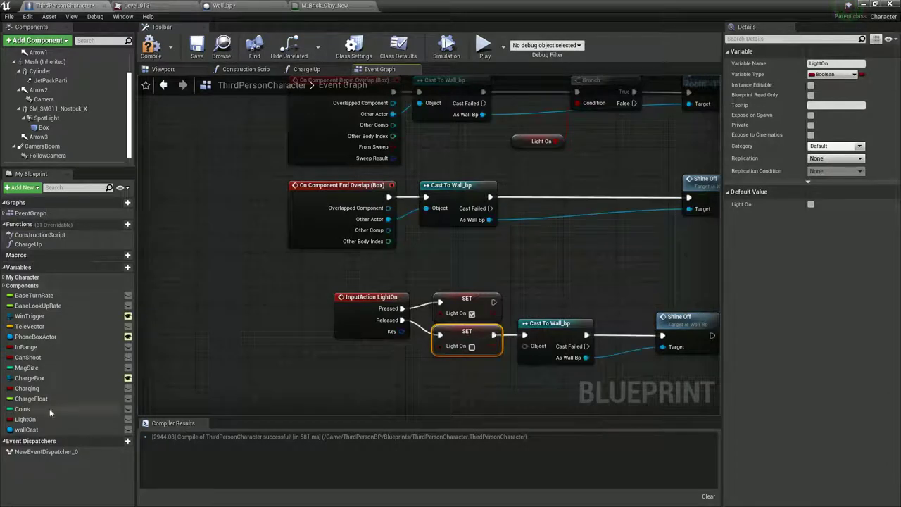
{"action": "left_click_drag", "start_coordinate": [26, 430], "coordinate": [334, 390]}
{"action": "left_click_drag", "start_coordinate": [453, 383], "coordinate": [531, 345]}
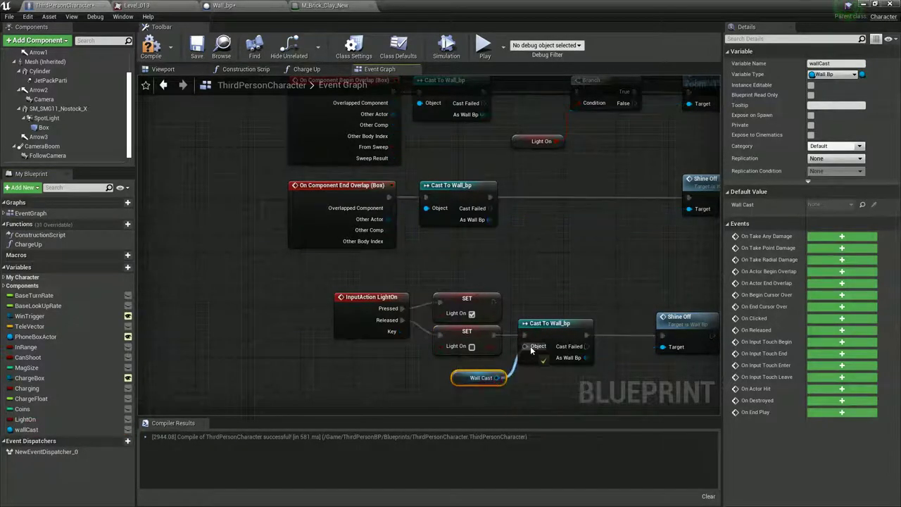
Play the level from the main editor, test whether releasing LightOn hides the wall texture, and end the play session
{"action": "left_click_drag", "start_coordinate": [469, 7], "coordinate": [473, 408]}
{"action": "left_click", "coordinate": [520, 44]}
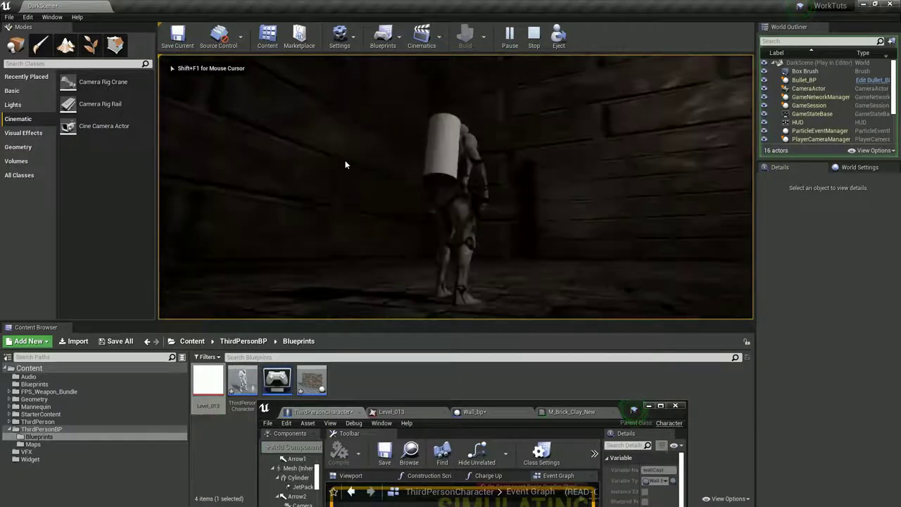
{"action": "key", "text": "w"}
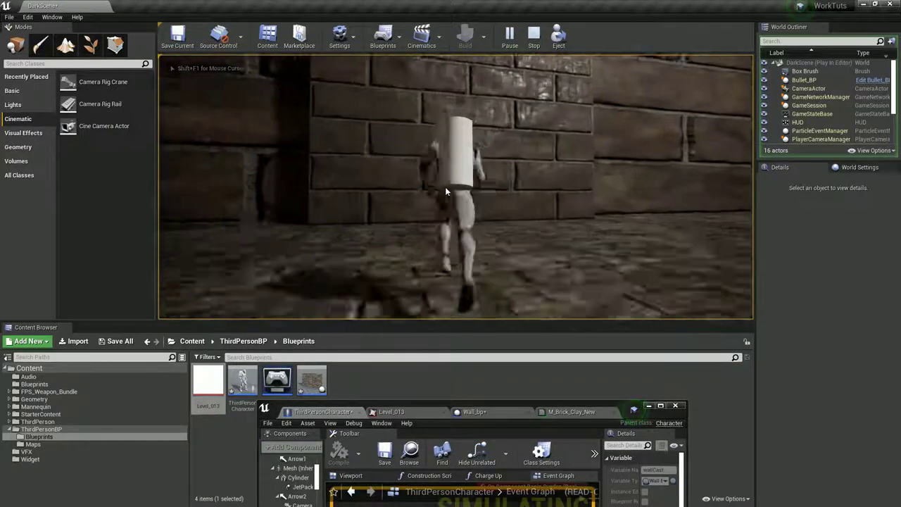
{"action": "left_click", "coordinate": [443, 187]}
{"action": "left_click", "coordinate": [429, 179]}
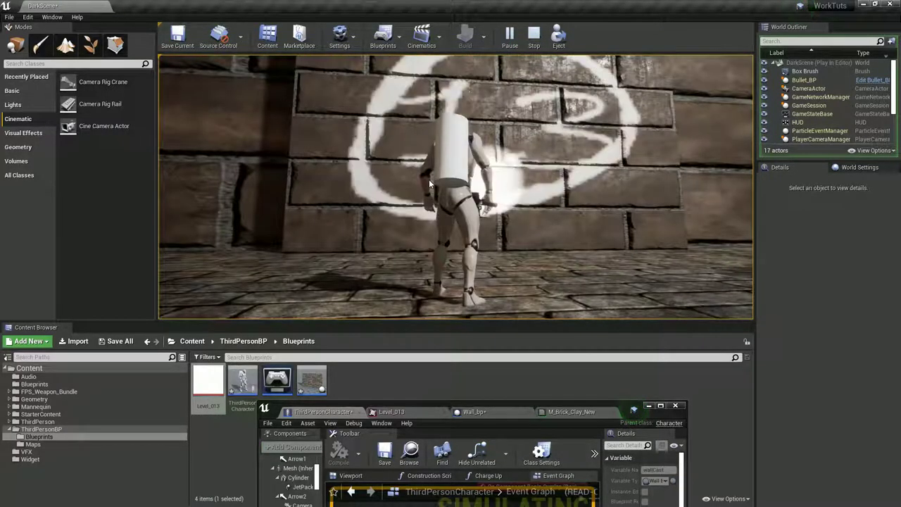
{"action": "left_click", "coordinate": [446, 184]}
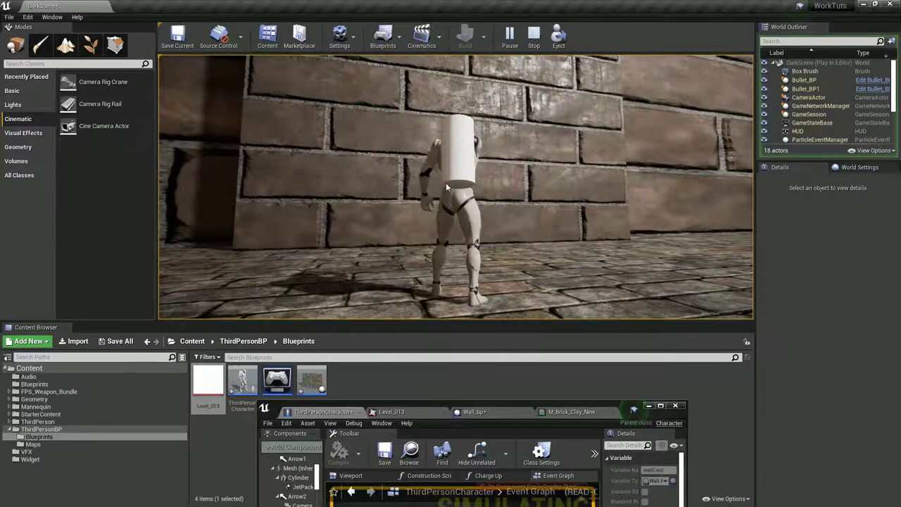
{"action": "left_click", "coordinate": [447, 183]}
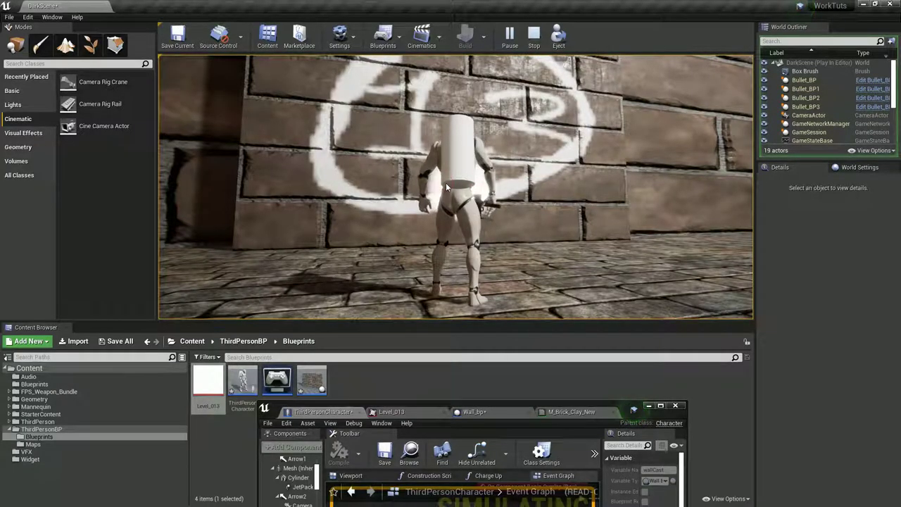
{"action": "left_click", "coordinate": [446, 187]}
{"action": "left_click", "coordinate": [446, 186]}
{"action": "left_click", "coordinate": [446, 186]}
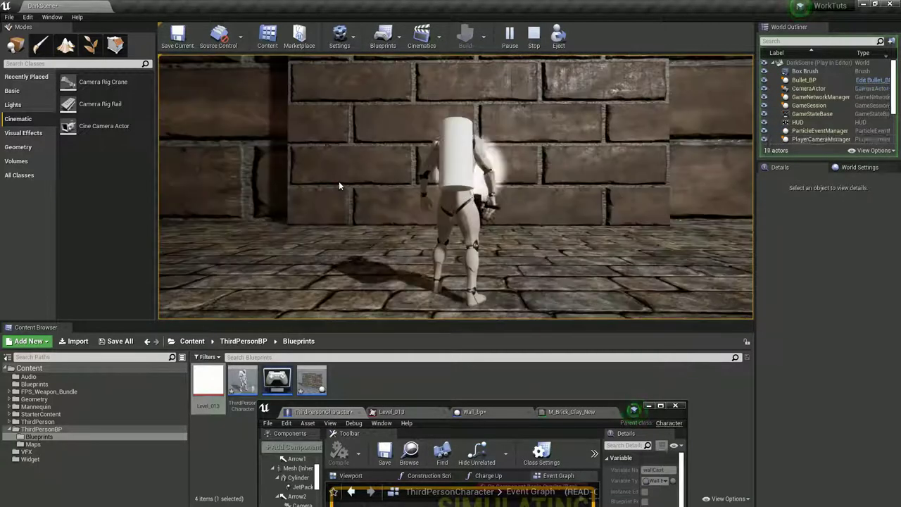
{"action": "left_click", "coordinate": [339, 182]}
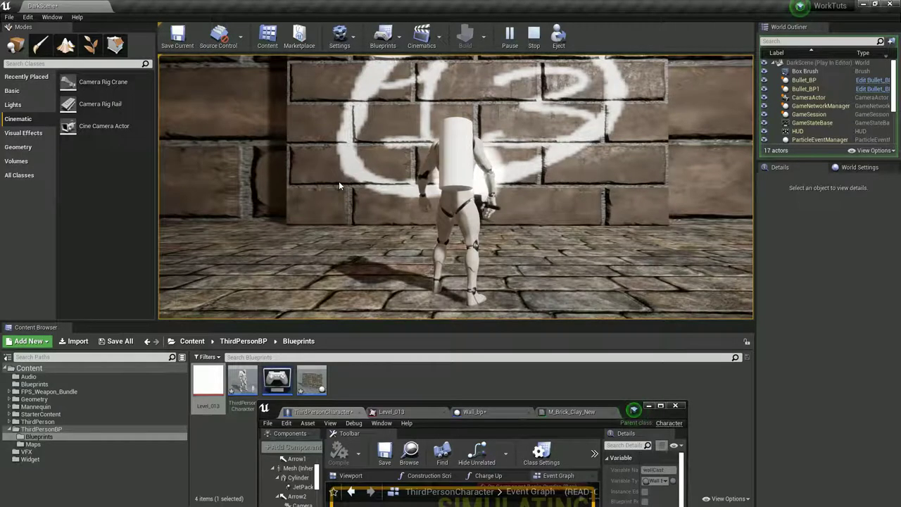
{"action": "left_click", "coordinate": [339, 182]}
{"action": "left_click", "coordinate": [339, 181]}
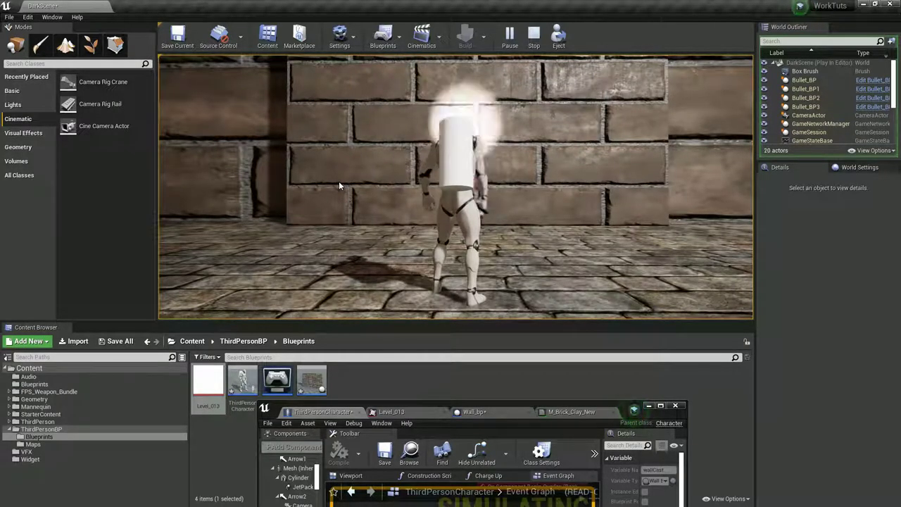
{"action": "key", "text": "Escape"}
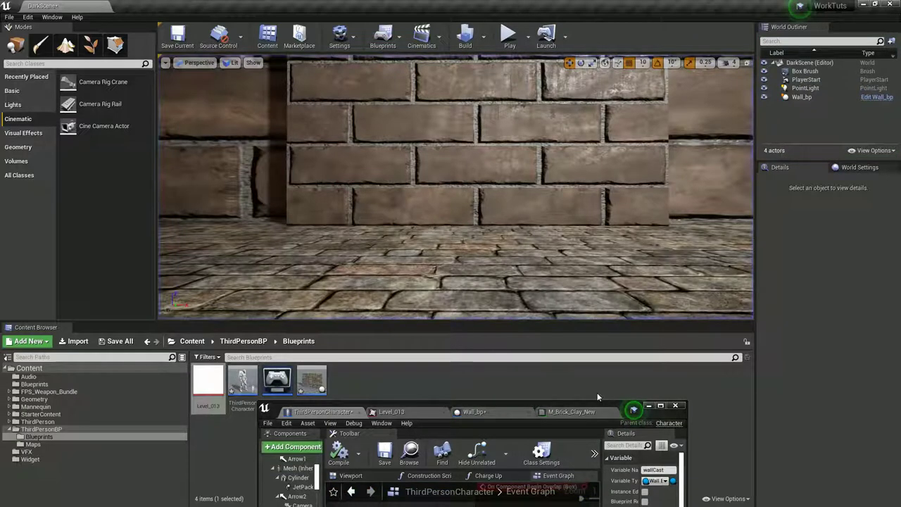
Return to the character's event graph and delete the wallCast getter feeding the LightOn cast
{"action": "left_click", "coordinate": [661, 406]}
{"action": "scroll", "coordinate": [516, 381], "scroll_direction": "up", "scroll_amount": 1}
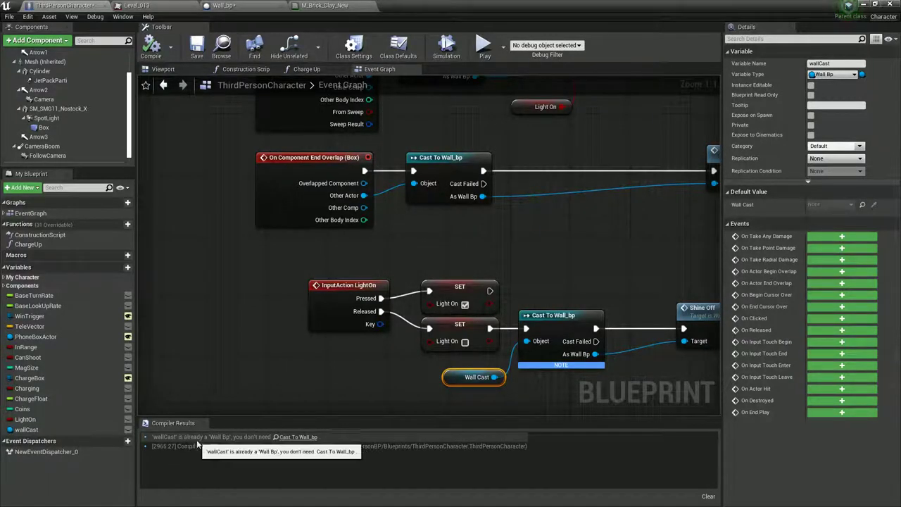
{"action": "right_click_drag", "start_coordinate": [421, 395], "coordinate": [313, 384]}
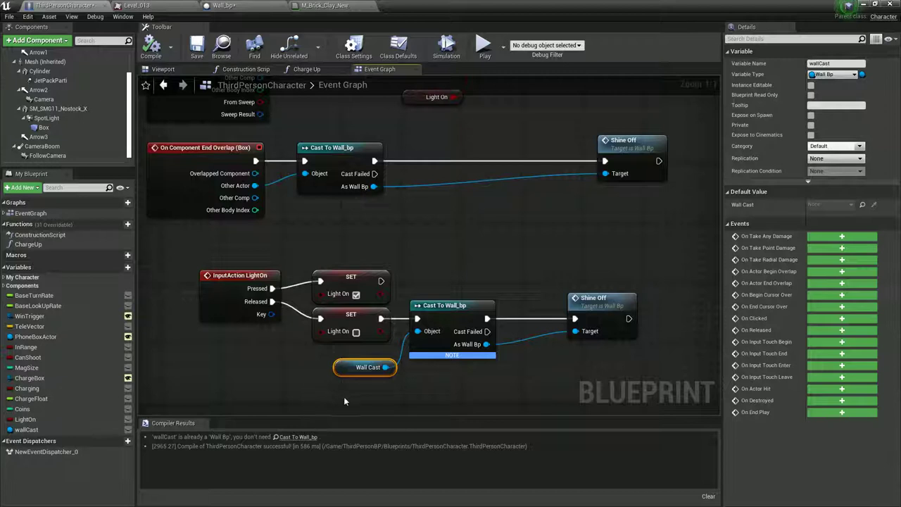
{"action": "key", "text": "Delete"}
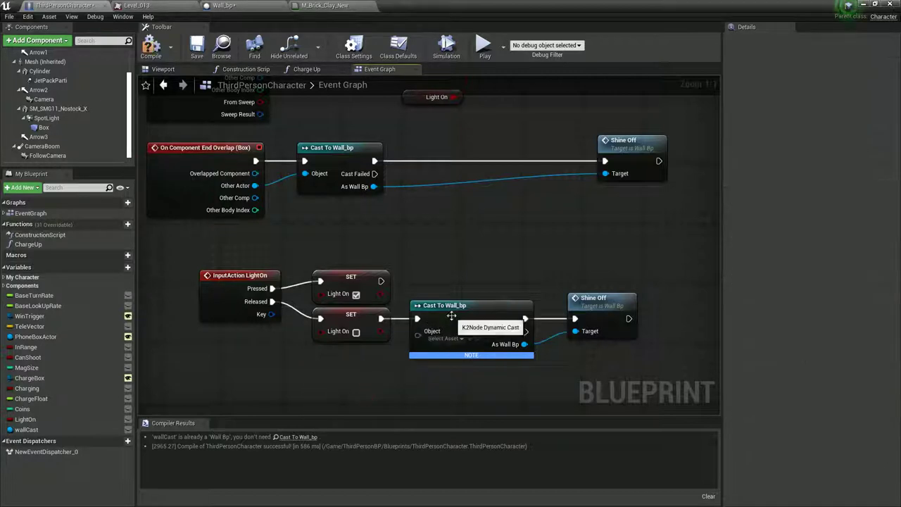
Compile the blueprint and move the LightOn chain's Cast To Wall_bp and Shine Off farther from the Released SET node
{"action": "left_click_drag", "start_coordinate": [632, 374], "coordinate": [491, 297]}
{"action": "left_click", "coordinate": [500, 392]}
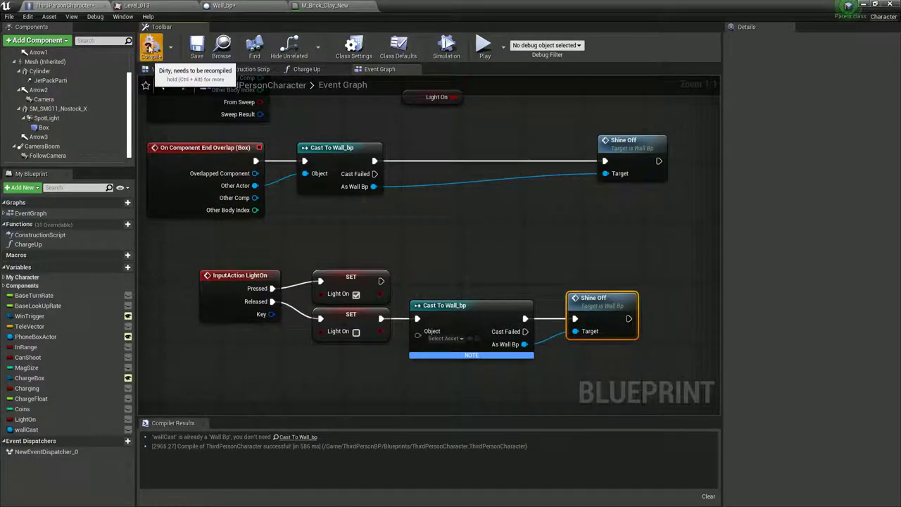
{"action": "left_click_drag", "start_coordinate": [441, 303], "coordinate": [606, 304]}
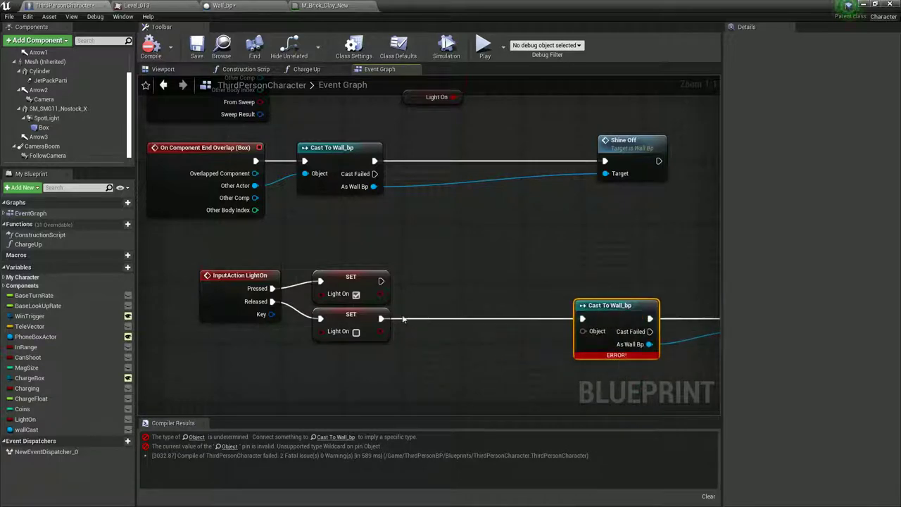
Insert a Get All Actors Of Class node between the Released SET and the cast, with Wall_bp as its actor class
{"action": "left_click_drag", "start_coordinate": [379, 317], "coordinate": [426, 320]}
{"action": "type", "text": "get all"}
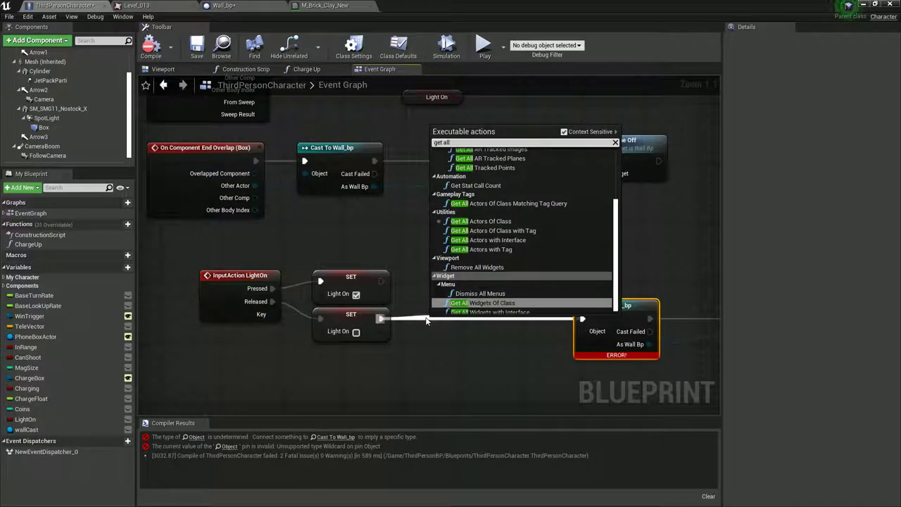
{"action": "type", "text": "actor"}
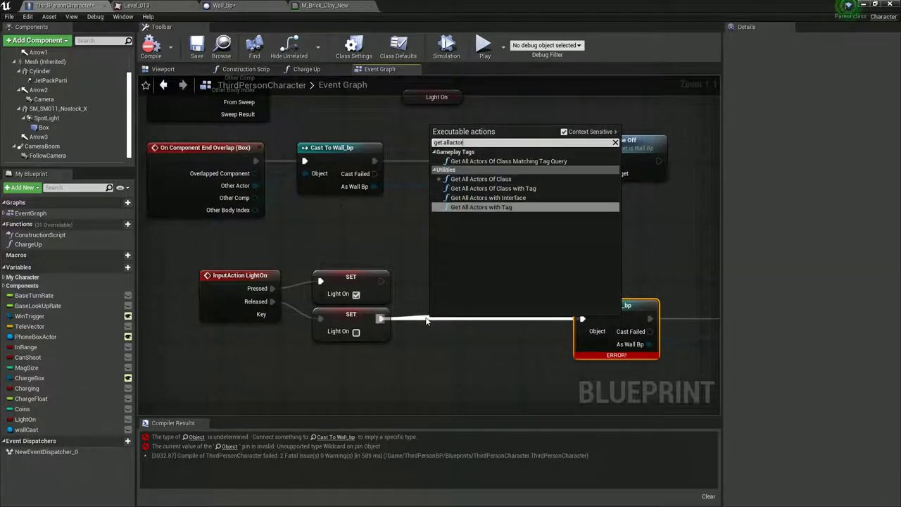
{"action": "left_click", "coordinate": [486, 179]}
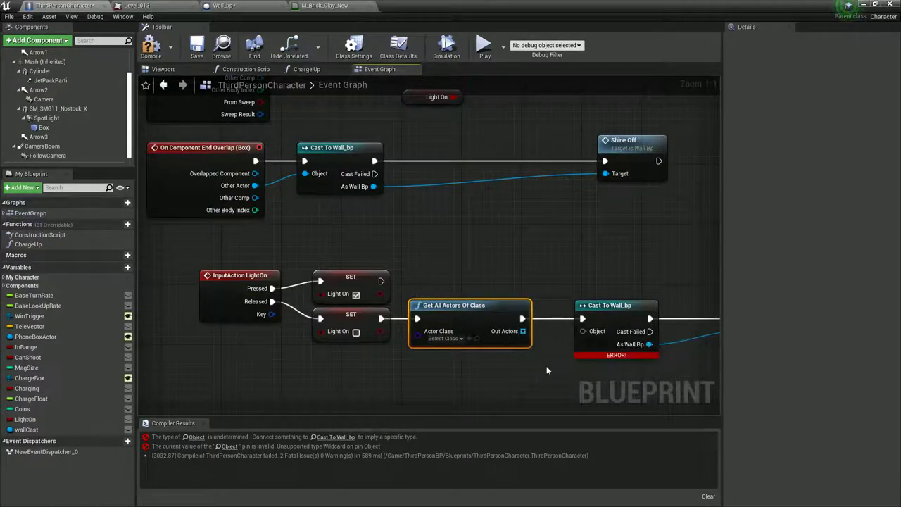
{"action": "right_click_drag", "start_coordinate": [547, 370], "coordinate": [464, 373]}
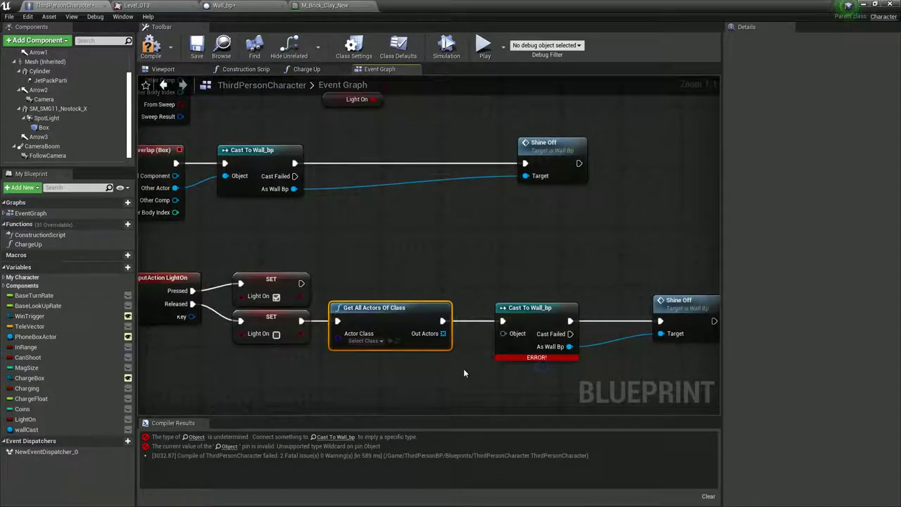
{"action": "left_click", "coordinate": [380, 341]}
{"action": "type", "text": "wall"}
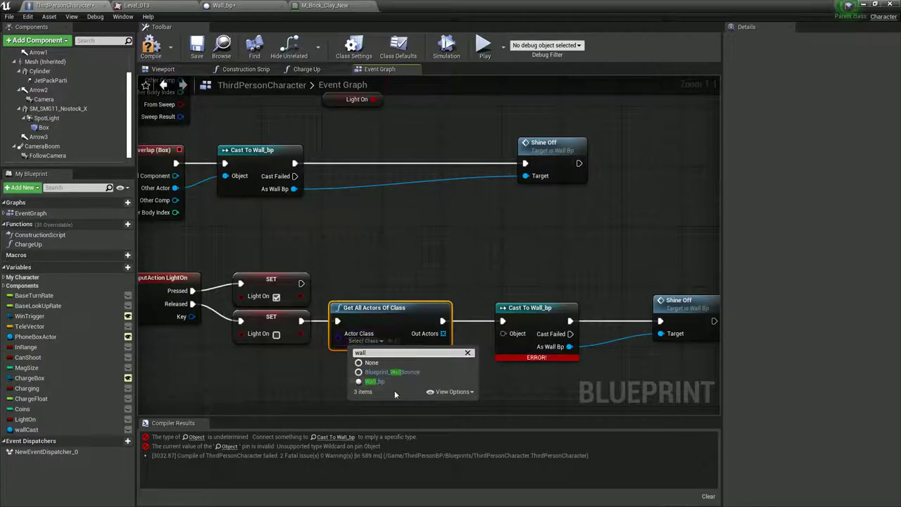
{"action": "left_click", "coordinate": [388, 382]}
Add an array Get node with index 0 from Out Actors and connect its output to the cast's Object input
{"action": "left_click_drag", "start_coordinate": [431, 334], "coordinate": [420, 362]}
{"action": "type", "text": "get"}
{"action": "left_click", "coordinate": [466, 242]}
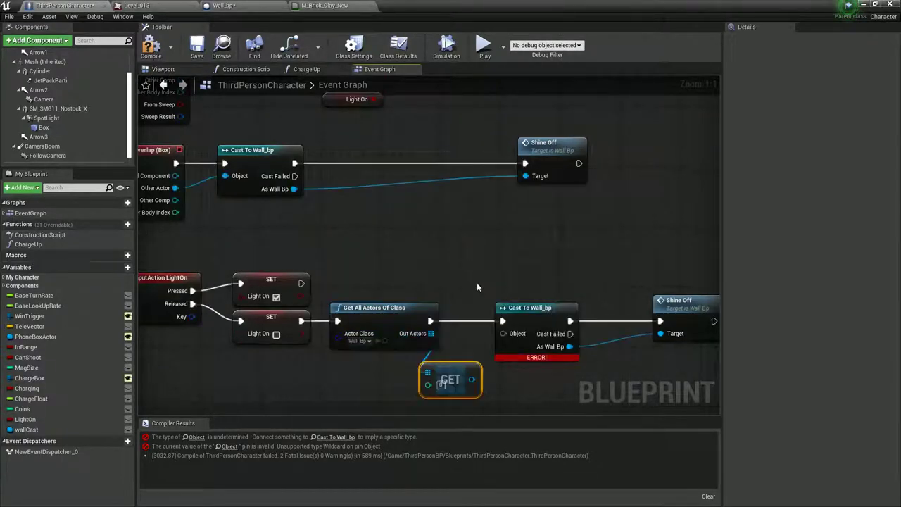
{"action": "left_click_drag", "start_coordinate": [474, 379], "coordinate": [503, 333]}
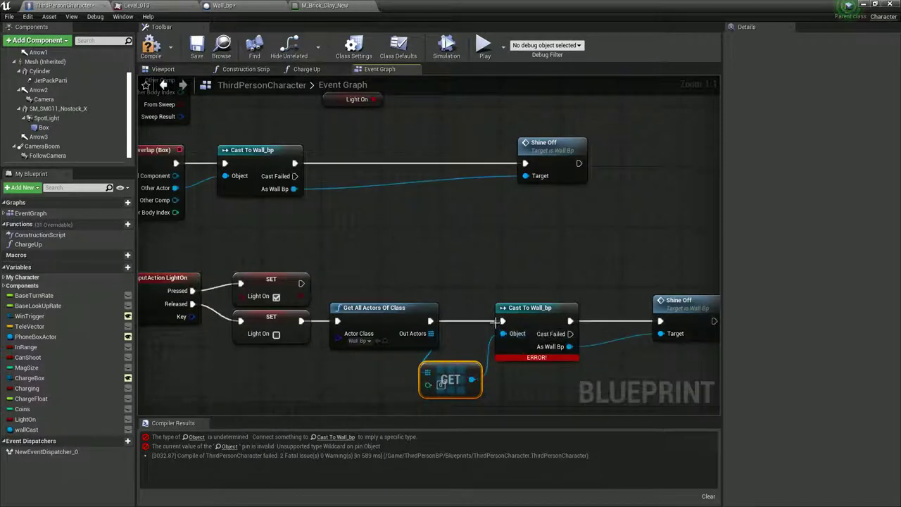
Play the level to test the wall texture while toggling LightOn, end the session, and return to the character's event graph
{"action": "left_click_drag", "start_coordinate": [449, 10], "coordinate": [540, 397]}
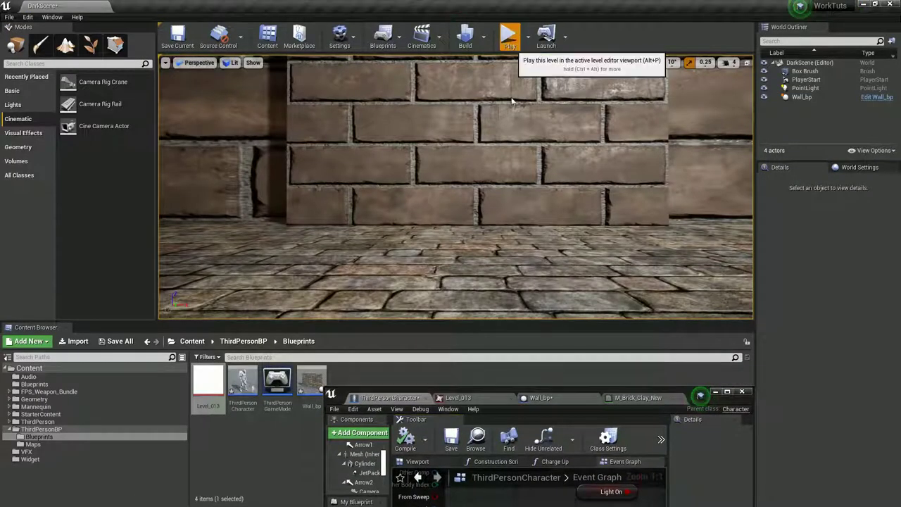
{"action": "left_click", "coordinate": [510, 34]}
{"action": "key", "text": "w"}
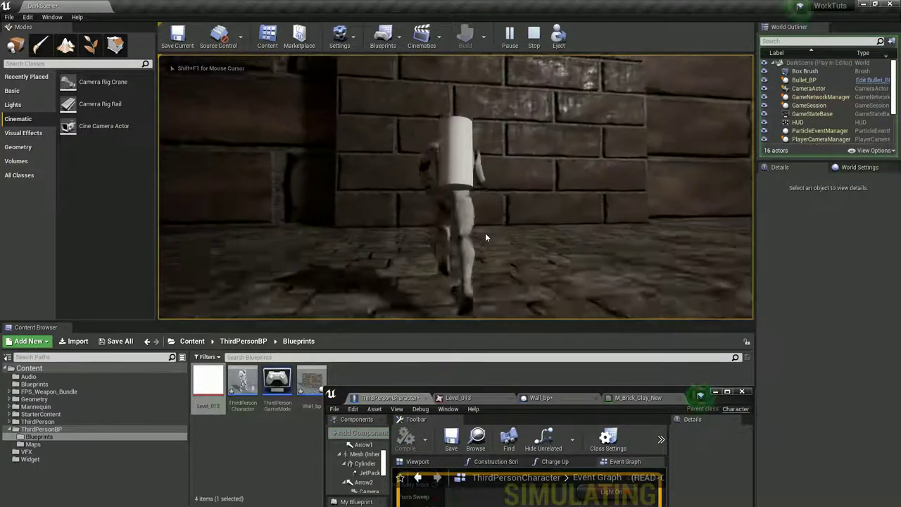
{"action": "left_click", "coordinate": [485, 237]}
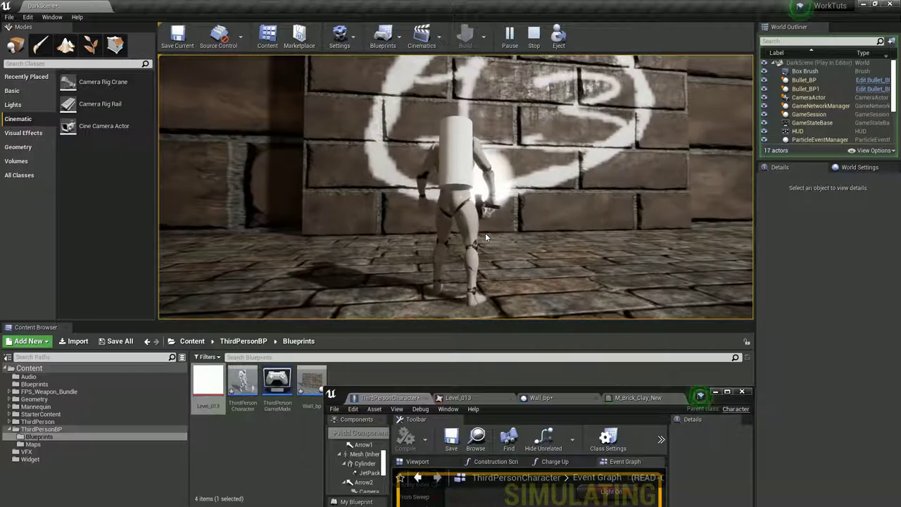
{"action": "left_click", "coordinate": [485, 237]}
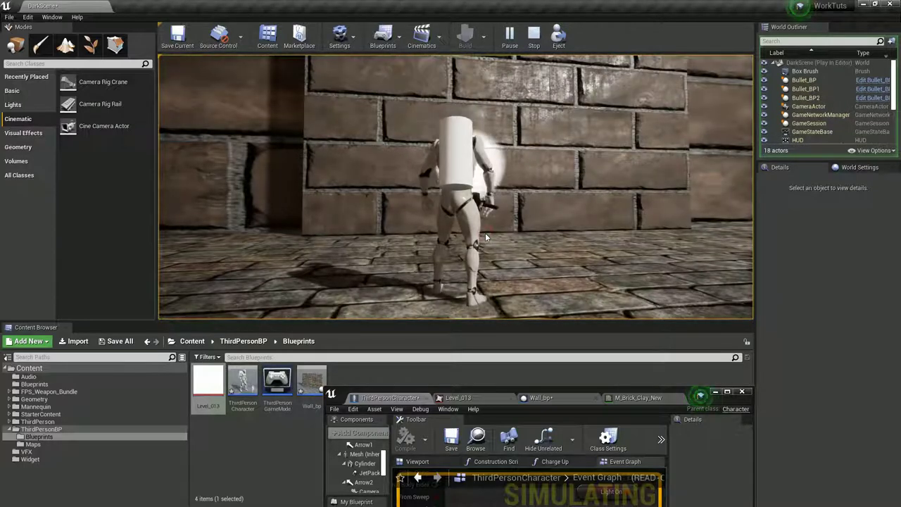
{"action": "left_click", "coordinate": [485, 237]}
{"action": "left_click", "coordinate": [485, 237]}
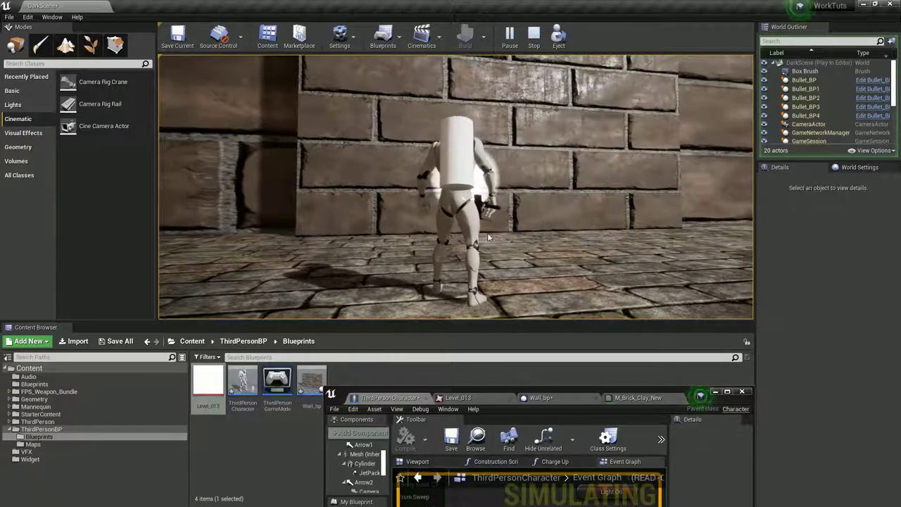
{"action": "key", "text": "Escape"}
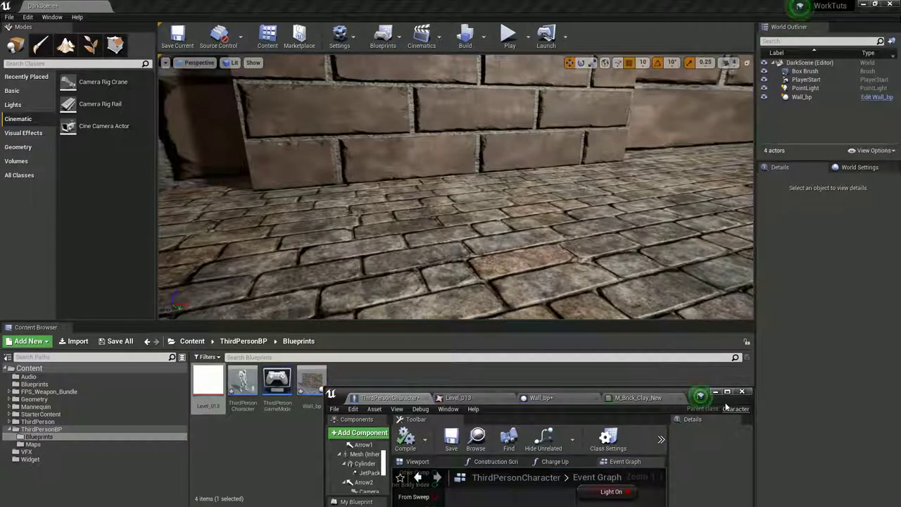
{"action": "double_click", "coordinate": [719, 406]}
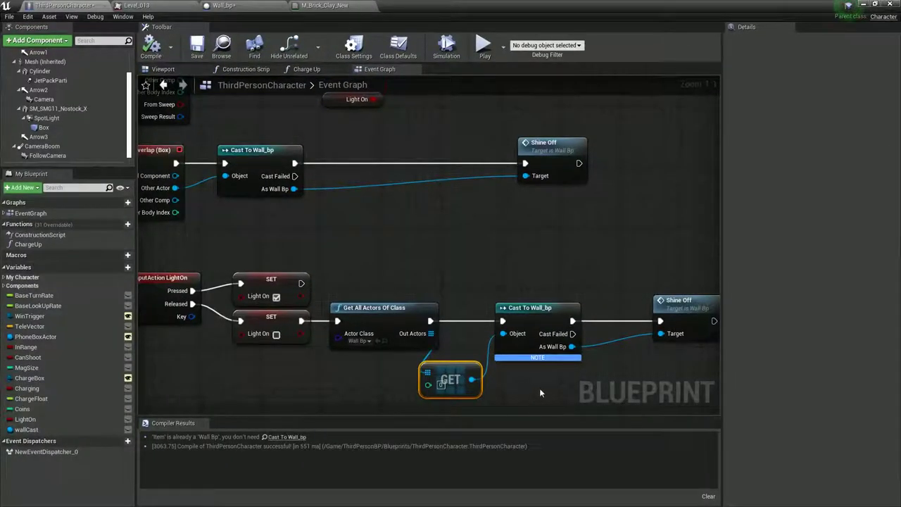
Remove the LightOn chain's GET and Cast To Wall_bp nodes and wire Get All Actors Of Class directly to Shine Off's execution and Target
{"action": "left_click_drag", "start_coordinate": [426, 338], "coordinate": [666, 334]}
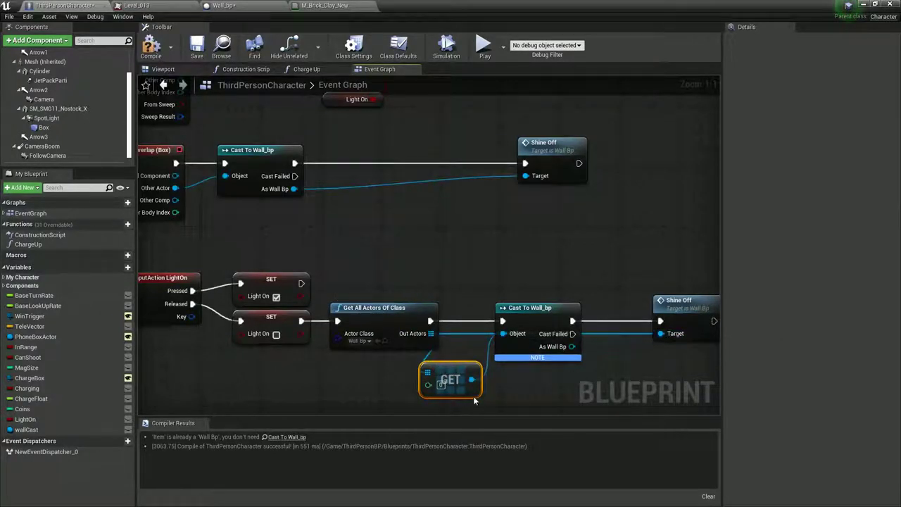
{"action": "left_click_drag", "start_coordinate": [453, 402], "coordinate": [520, 356]}
{"action": "key", "text": "Delete"}
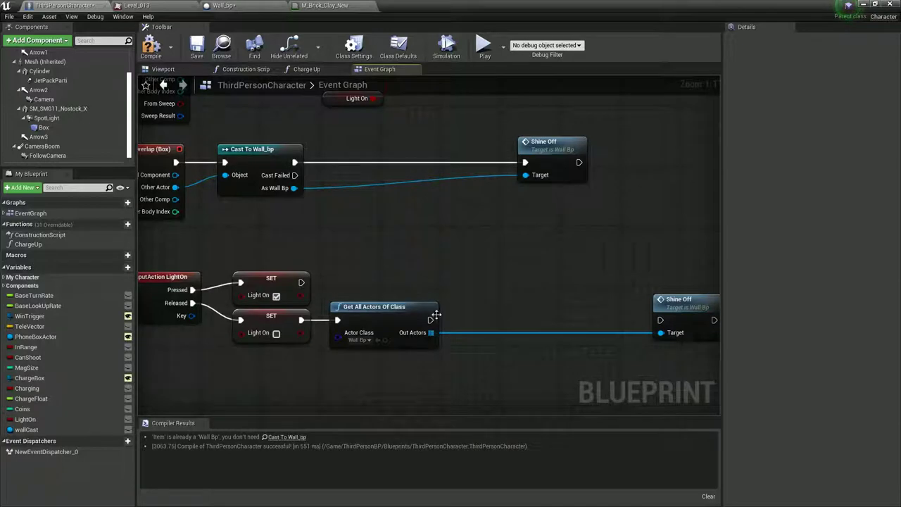
{"action": "left_click_drag", "start_coordinate": [431, 320], "coordinate": [518, 314]}
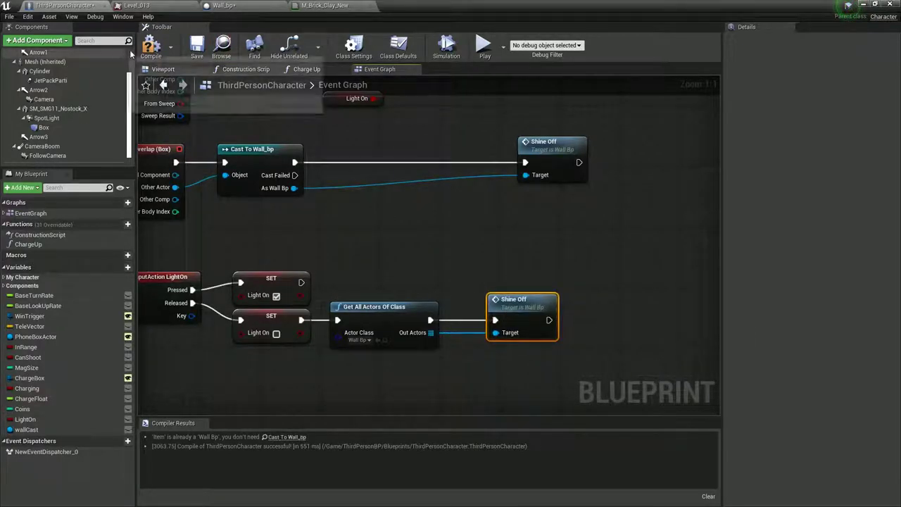
Play the level to test the spotlight's reveal and hiding of the wall texture, end the session, and return to the character's event graph
{"action": "left_click_drag", "start_coordinate": [451, 7], "coordinate": [504, 420]}
{"action": "left_click", "coordinate": [508, 41]}
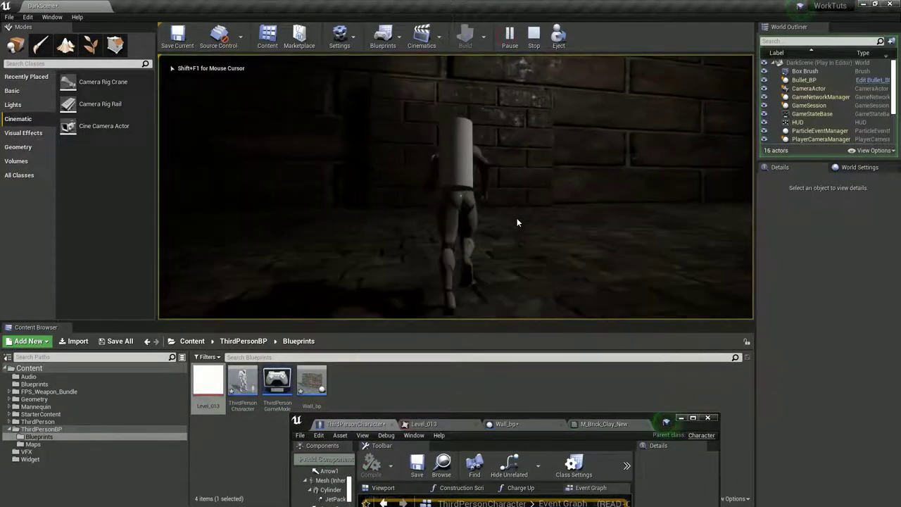
{"action": "key", "text": "w"}
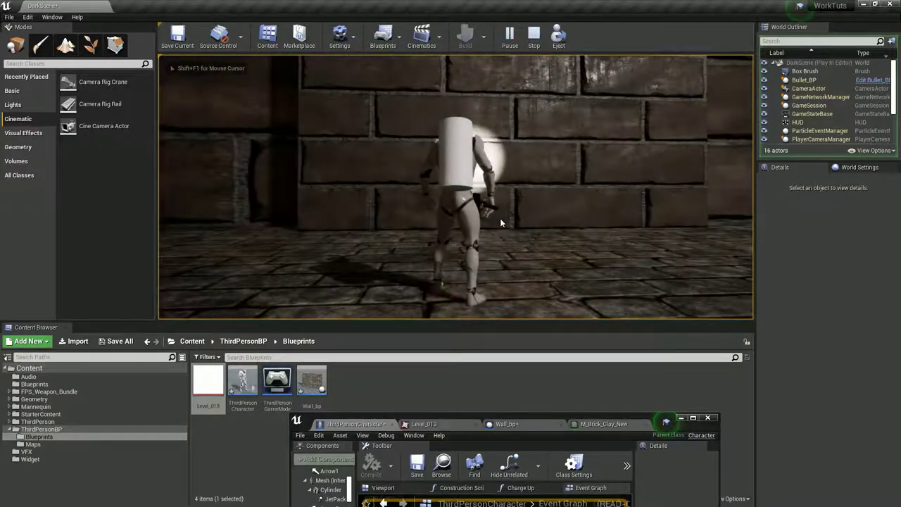
{"action": "left_click", "coordinate": [501, 220]}
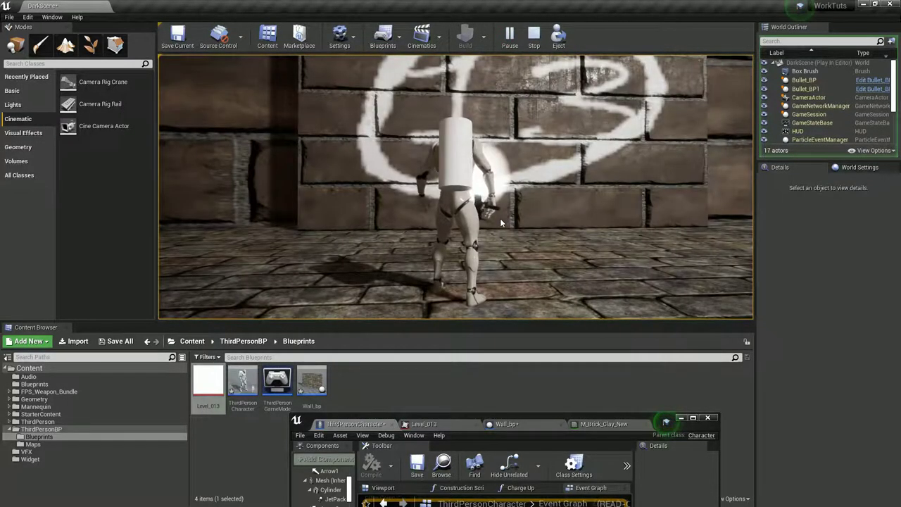
{"action": "left_click", "coordinate": [500, 219]}
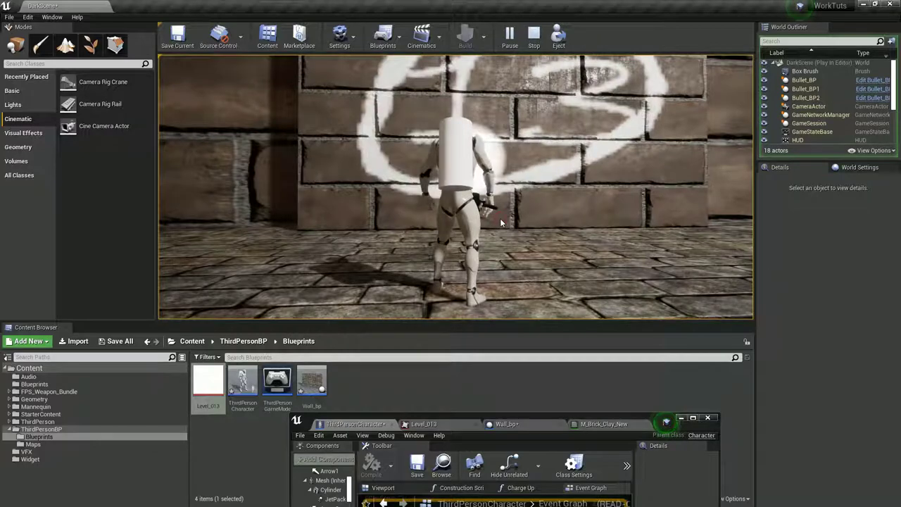
{"action": "key", "text": "s"}
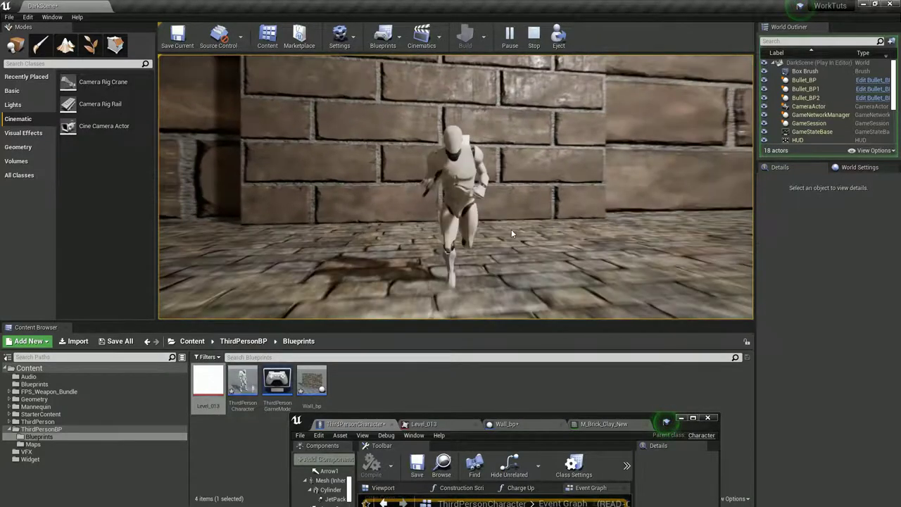
{"action": "left_click", "coordinate": [527, 235]}
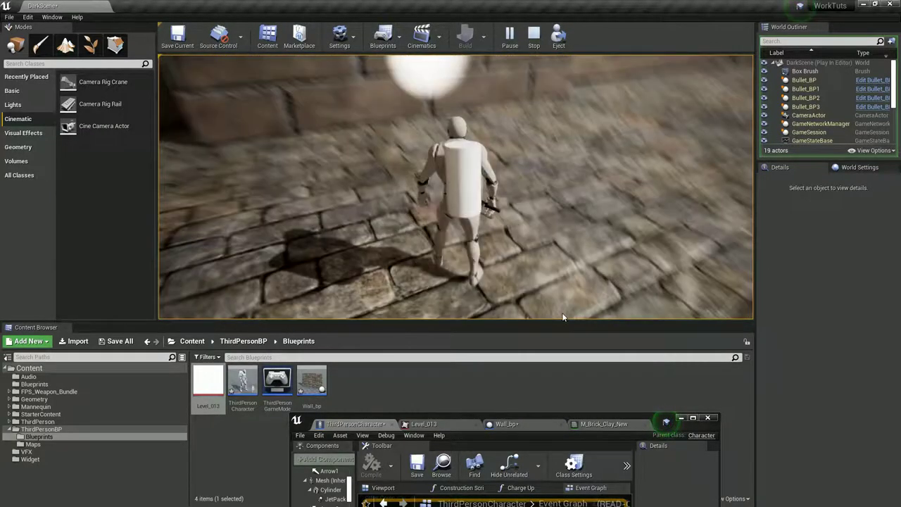
{"action": "left_click", "coordinate": [693, 417]}
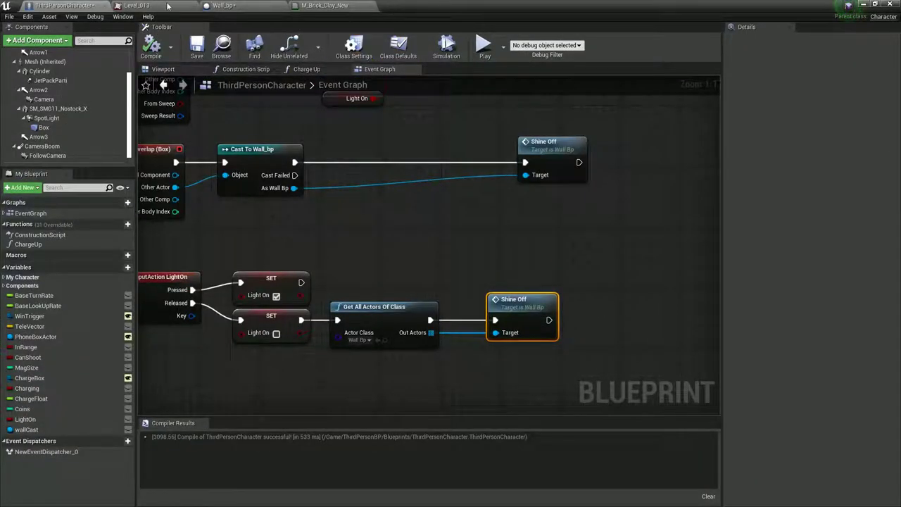
Open the Level_013 texture and examine its drawing and transparent background up close
{"action": "left_click", "coordinate": [144, 6]}
{"action": "scroll", "coordinate": [276, 243], "scroll_direction": "up", "scroll_amount": 5}
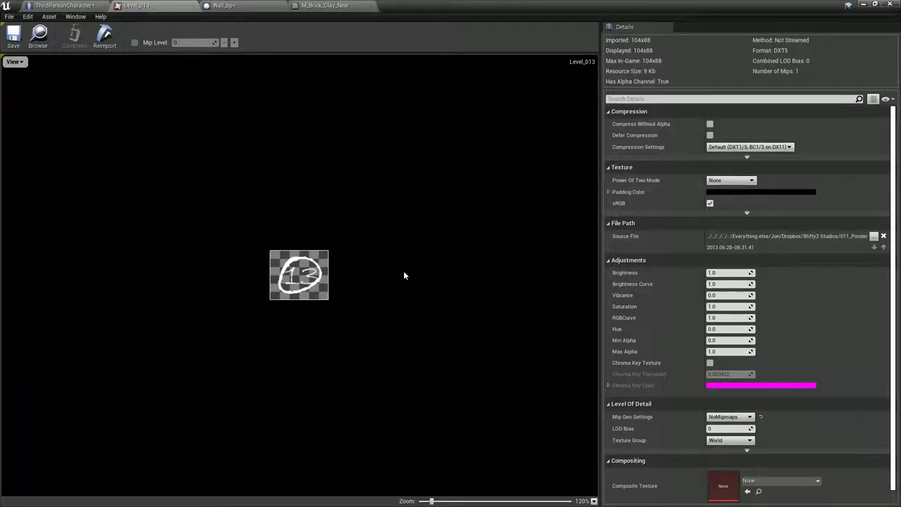
{"action": "scroll", "coordinate": [292, 281], "scroll_direction": "up", "scroll_amount": 5}
{"action": "scroll", "coordinate": [296, 287], "scroll_direction": "up", "scroll_amount": 5}
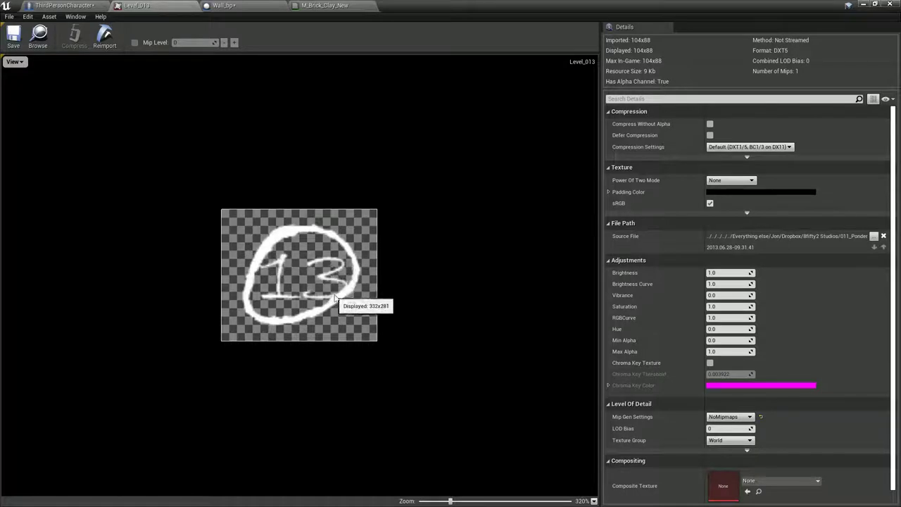
{"action": "scroll", "coordinate": [352, 320], "scroll_direction": "up", "scroll_amount": 1}
{"action": "scroll", "coordinate": [334, 343], "scroll_direction": "up", "scroll_amount": 1}
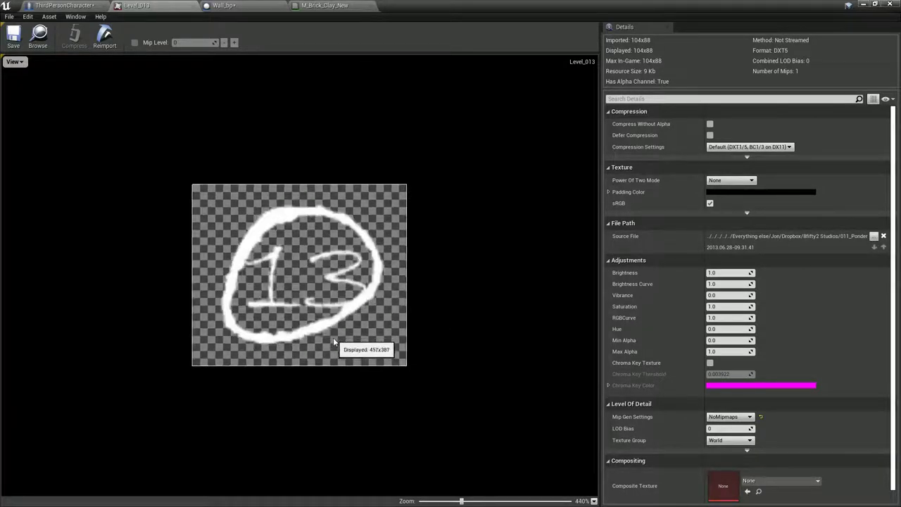
{"action": "scroll", "coordinate": [334, 342], "scroll_direction": "up", "scroll_amount": 1}
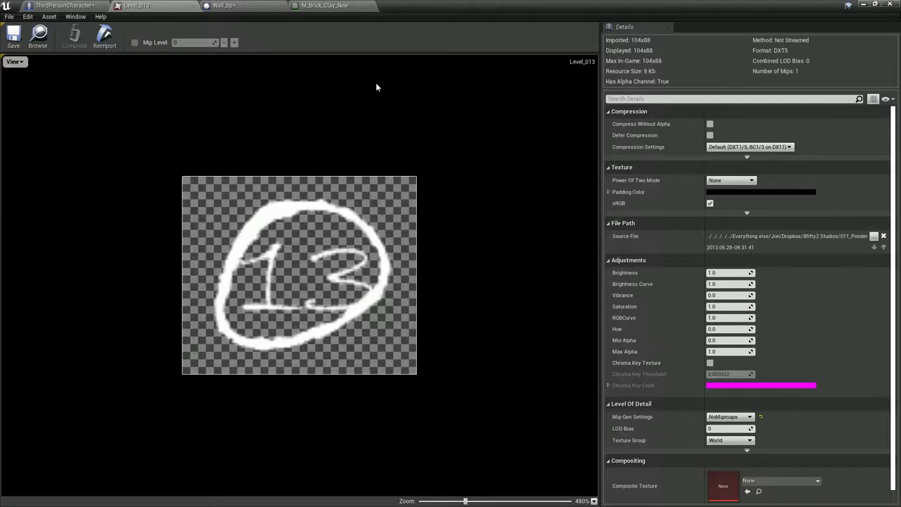
View the brick wall in the level, play it again to test the spotlight there, and return to the Level_013 texture
{"action": "left_click_drag", "start_coordinate": [401, 6], "coordinate": [489, 461]}
{"action": "right_click_drag", "start_coordinate": [480, 121], "coordinate": [473, 96]}
{"action": "key", "text": "s"}
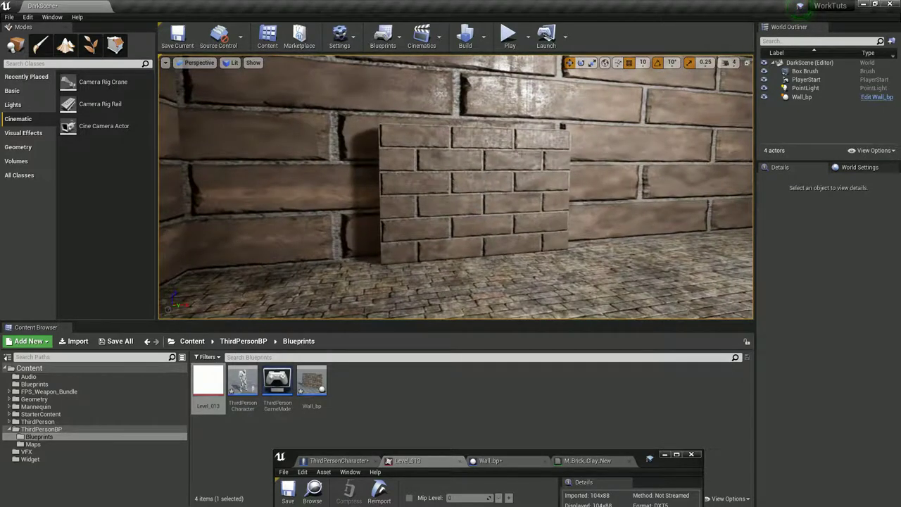
{"action": "left_click", "coordinate": [507, 34]}
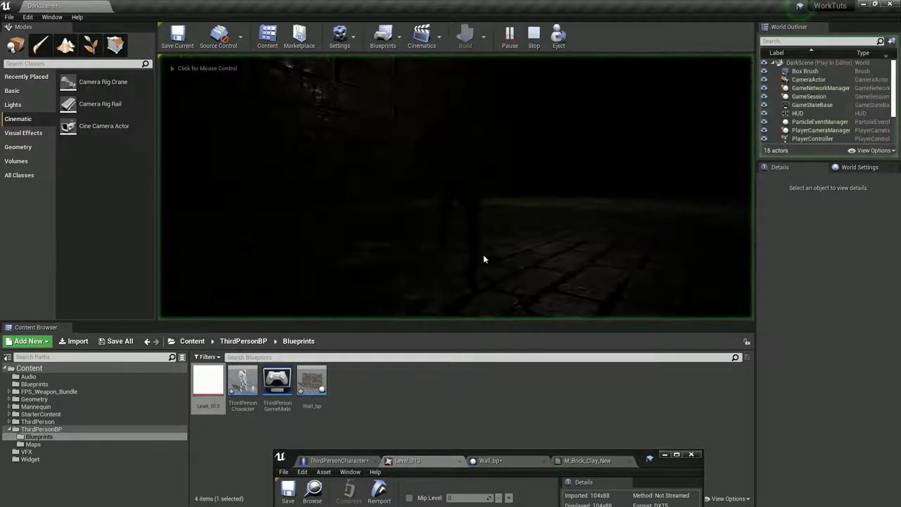
{"action": "left_click", "coordinate": [476, 240]}
{"action": "key", "text": "w"}
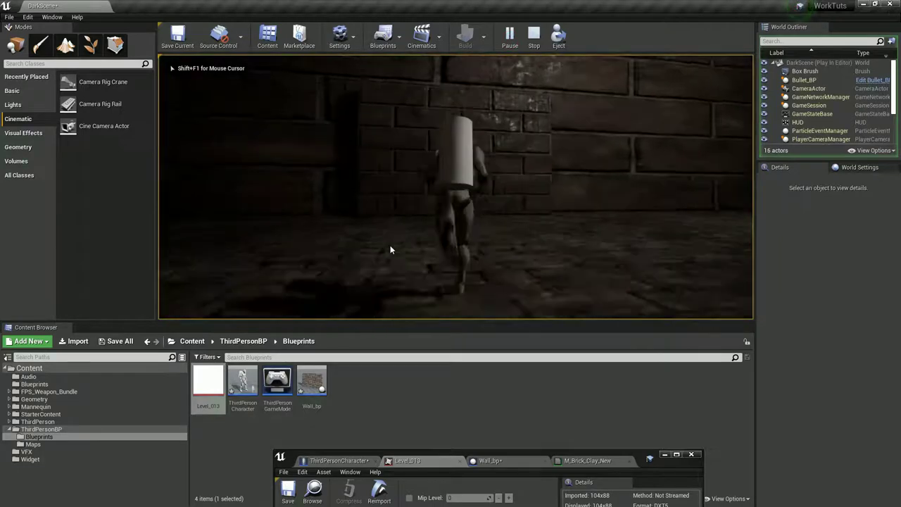
{"action": "left_click", "coordinate": [385, 246]}
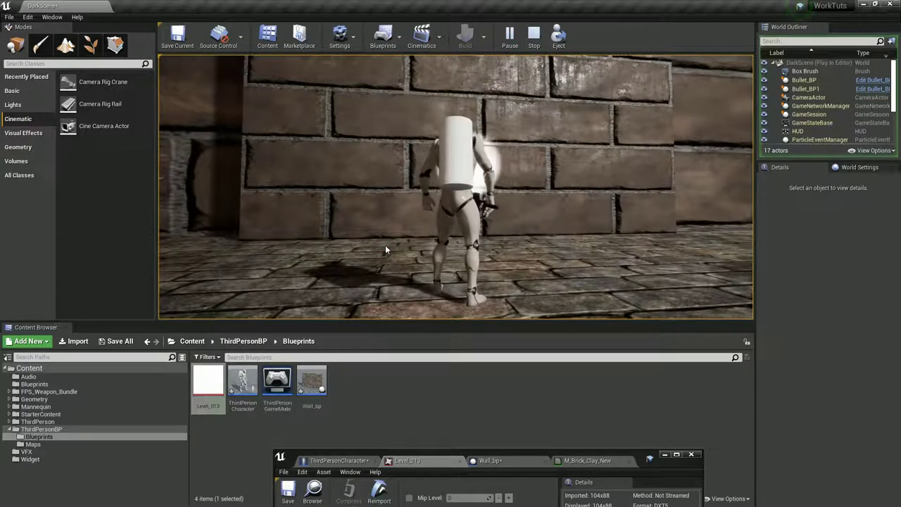
{"action": "key", "text": "s"}
{"action": "key", "text": "Escape"}
{"action": "double_click", "coordinate": [666, 461]}
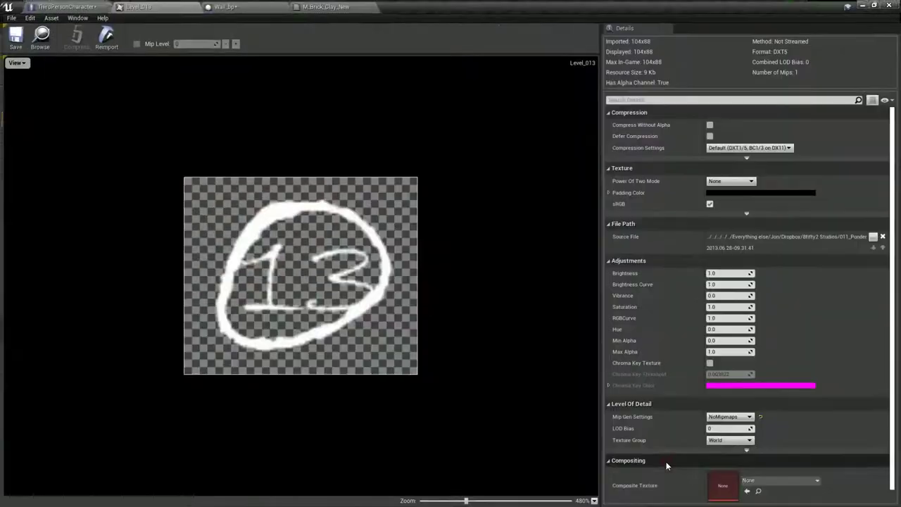